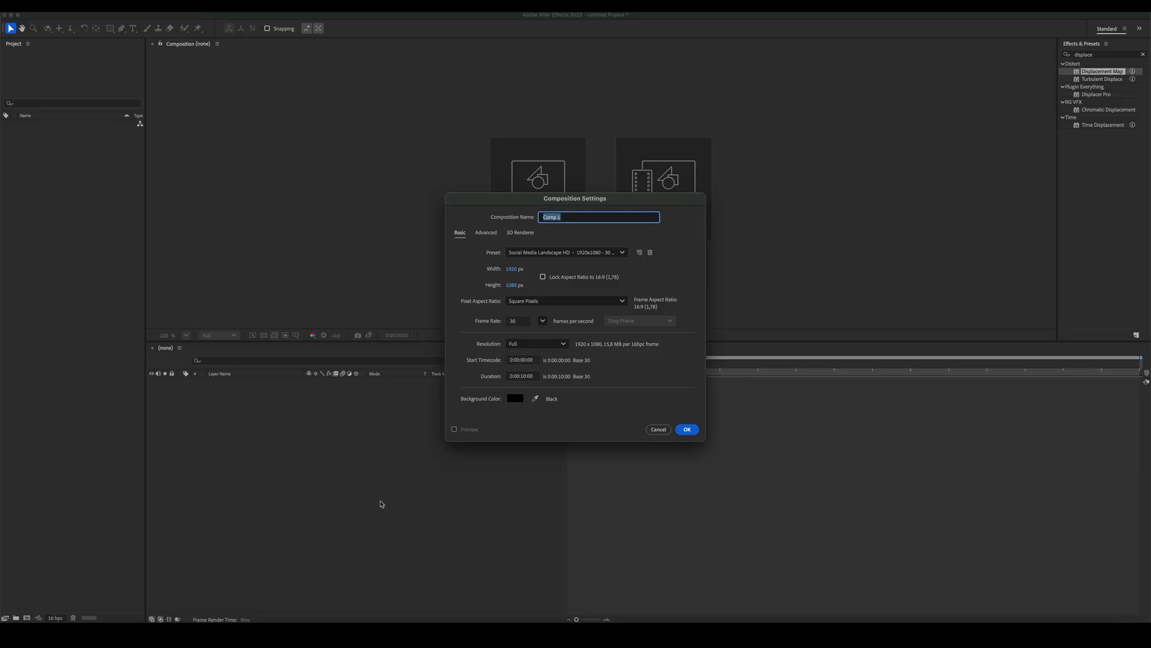
- Create Comp 1 and add a full-frame rectangle shape layer named 'Shape'
click(688, 429)
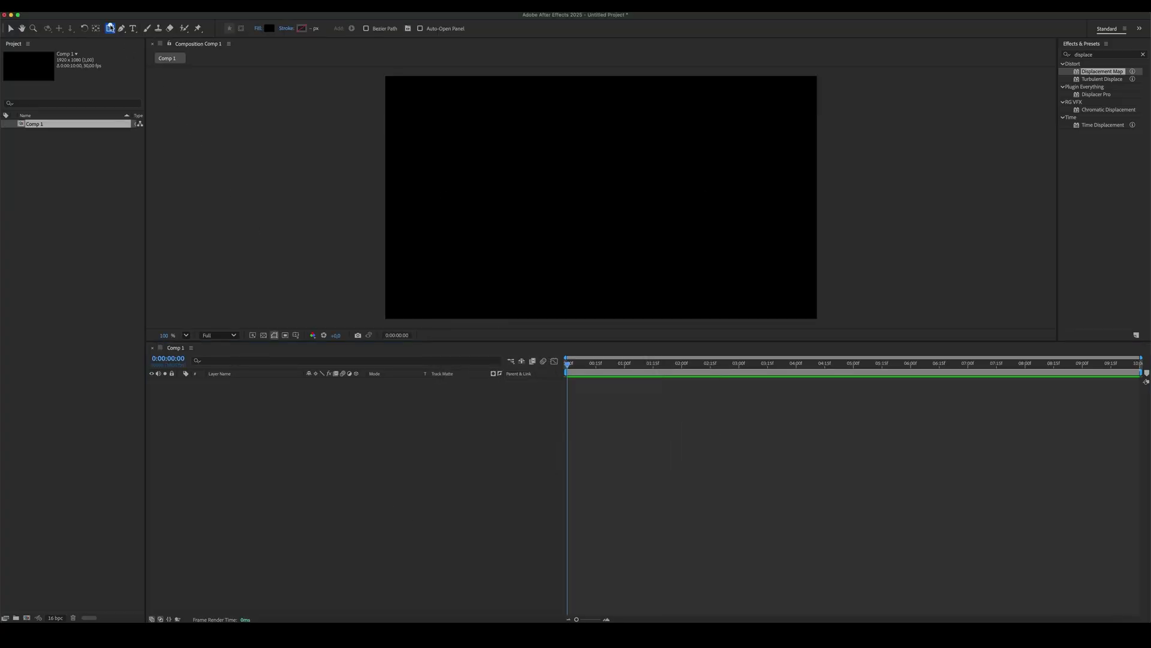
double_click(110, 29)
click(292, 443)
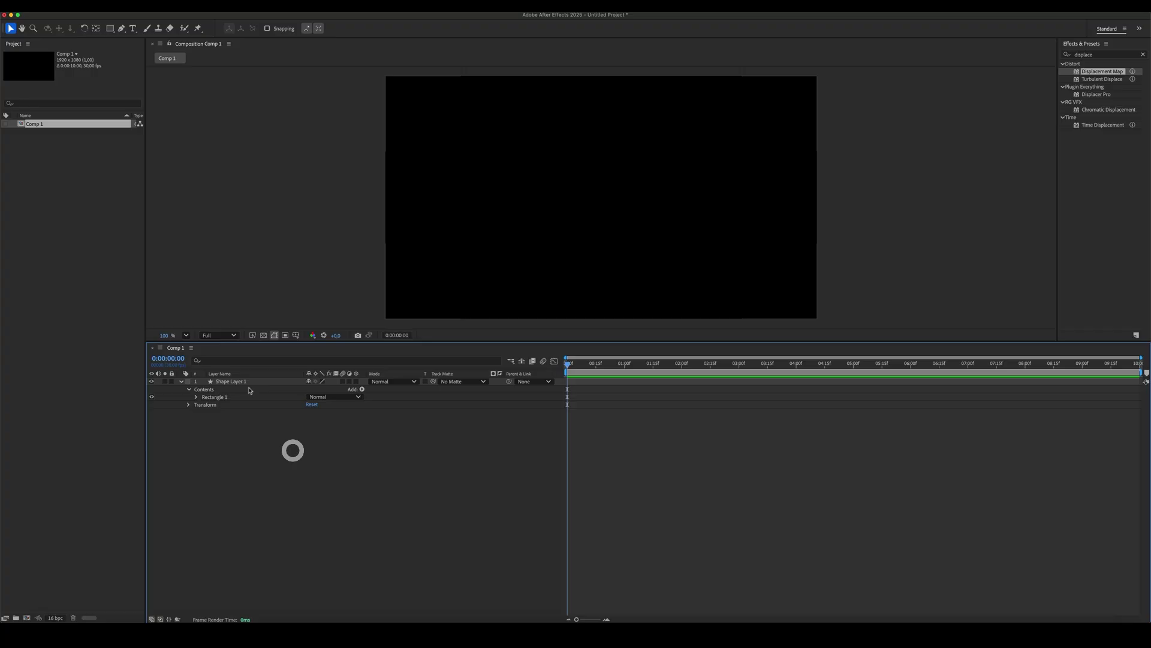
click(249, 381)
key(Return)
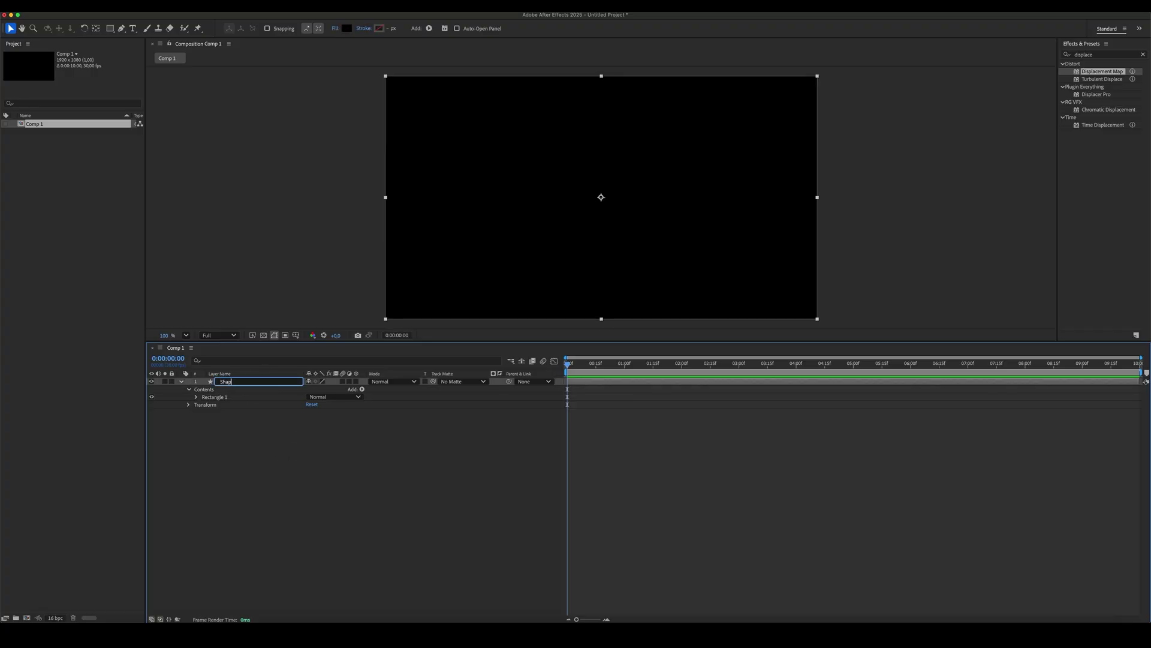
text(e)
key(Return)
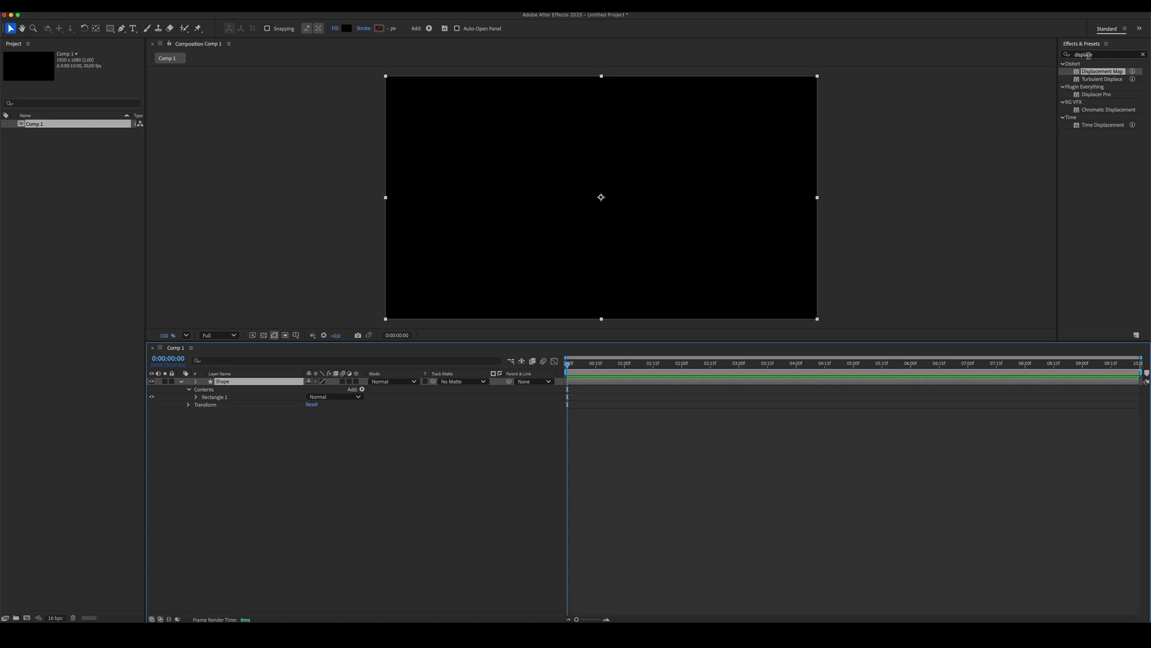
- Search Effects & Presets for 'fractal' to list Fractal Noise
double_click(1096, 55)
key(BackSpace)
text(fract)
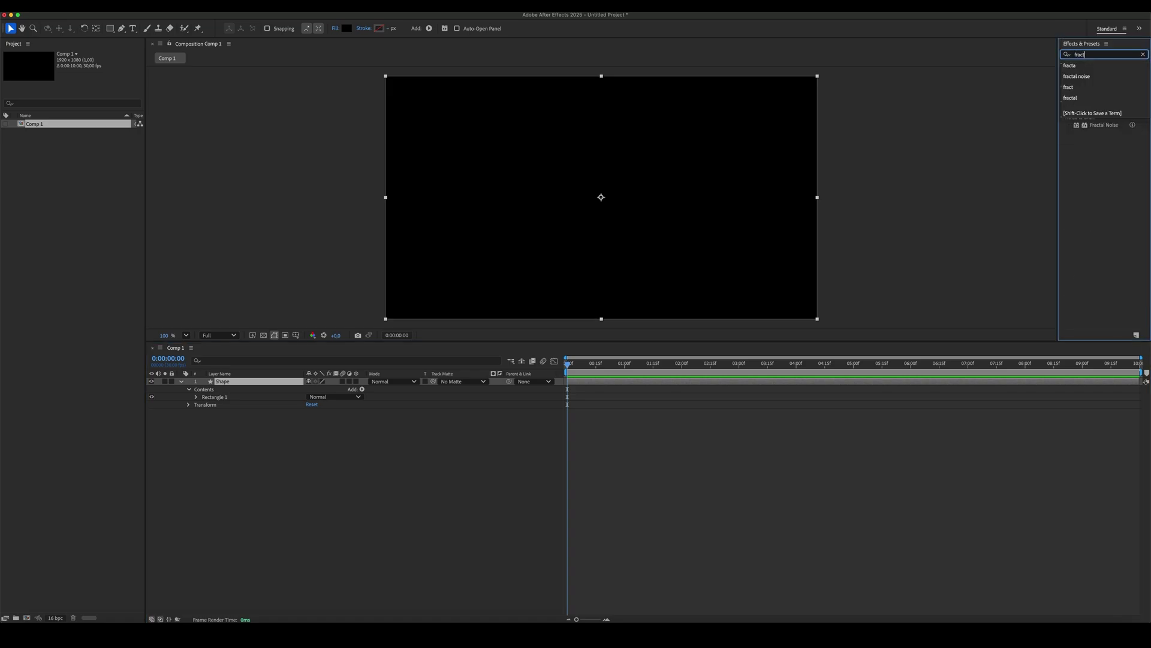
text(a)
key(Return)
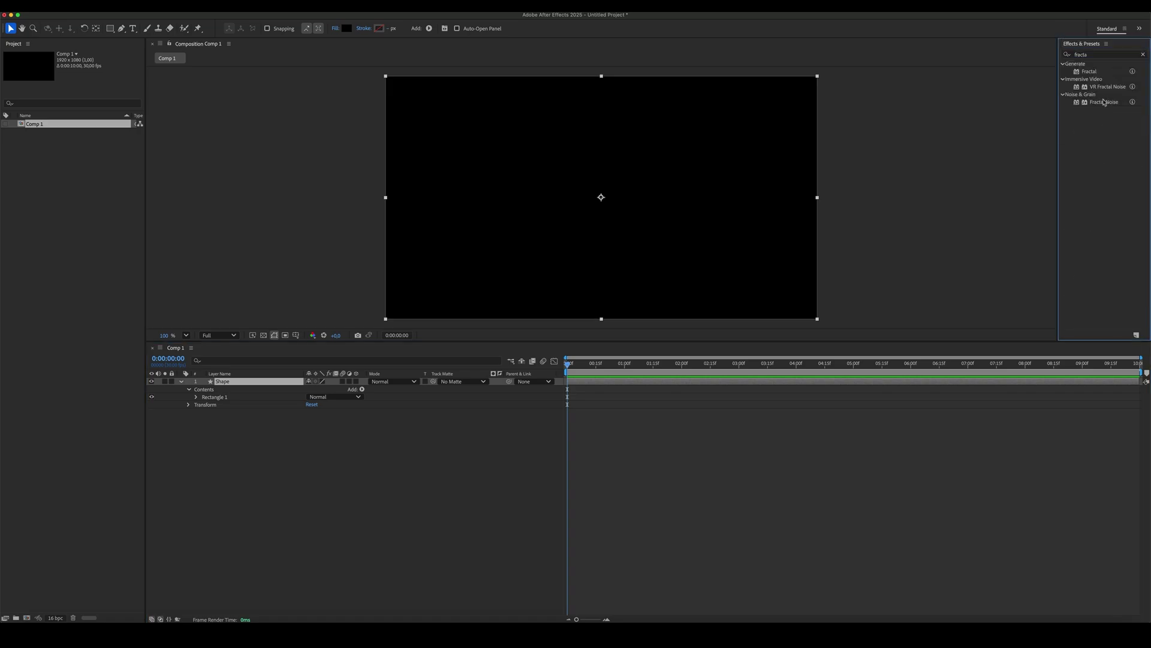
- Apply Fractal Noise to the Shape layer and set the layer's Scale to 150%
drag(1103, 102, 250, 393)
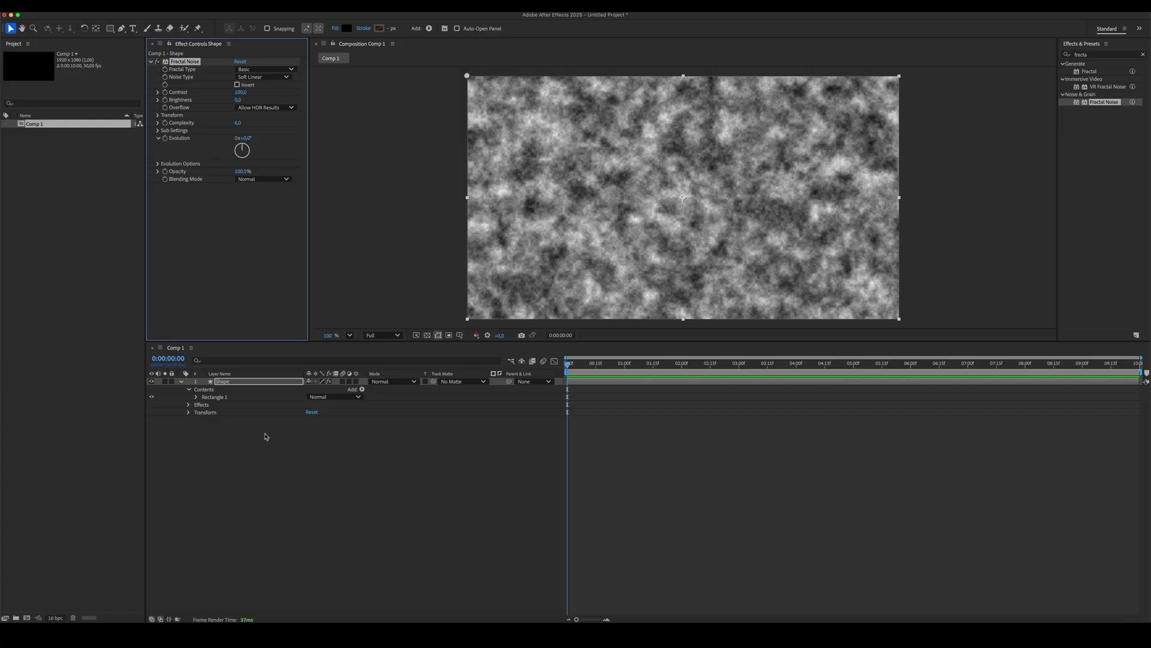
click(288, 473)
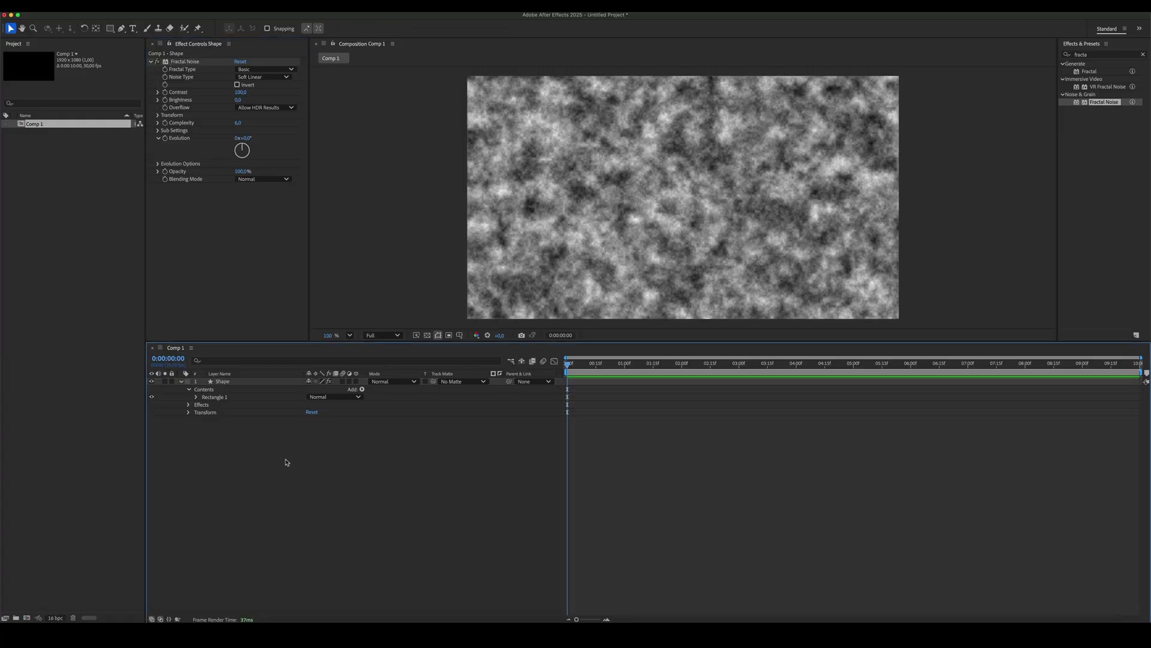
click(222, 382)
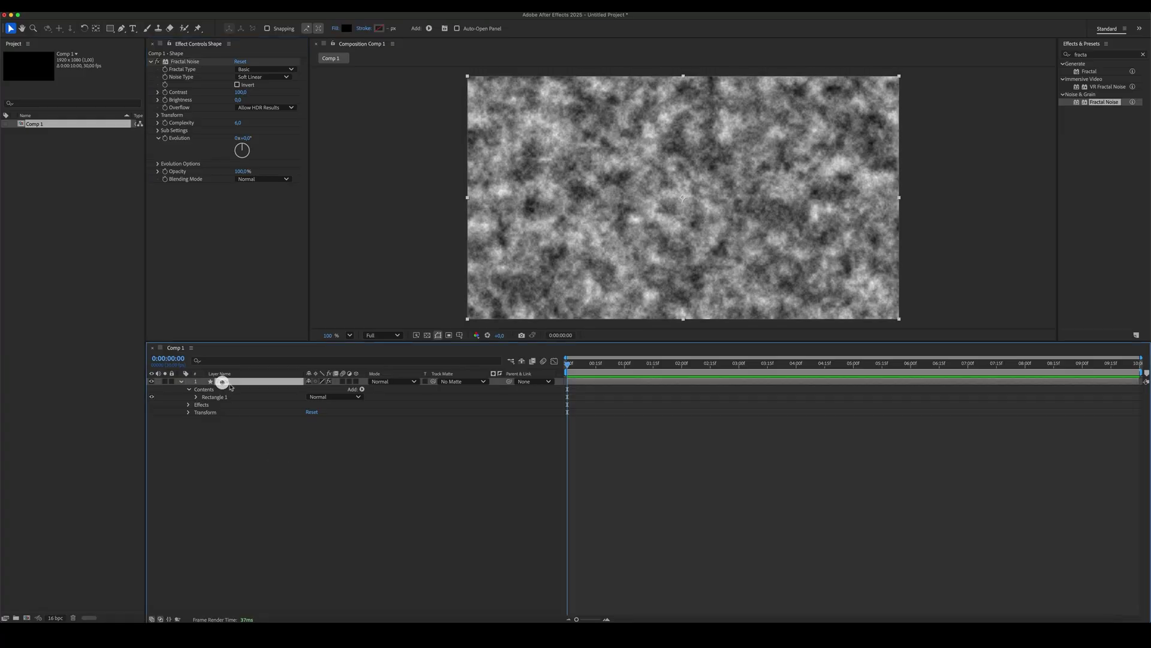
key(s)
click(322, 389)
text(150)
key(Return)
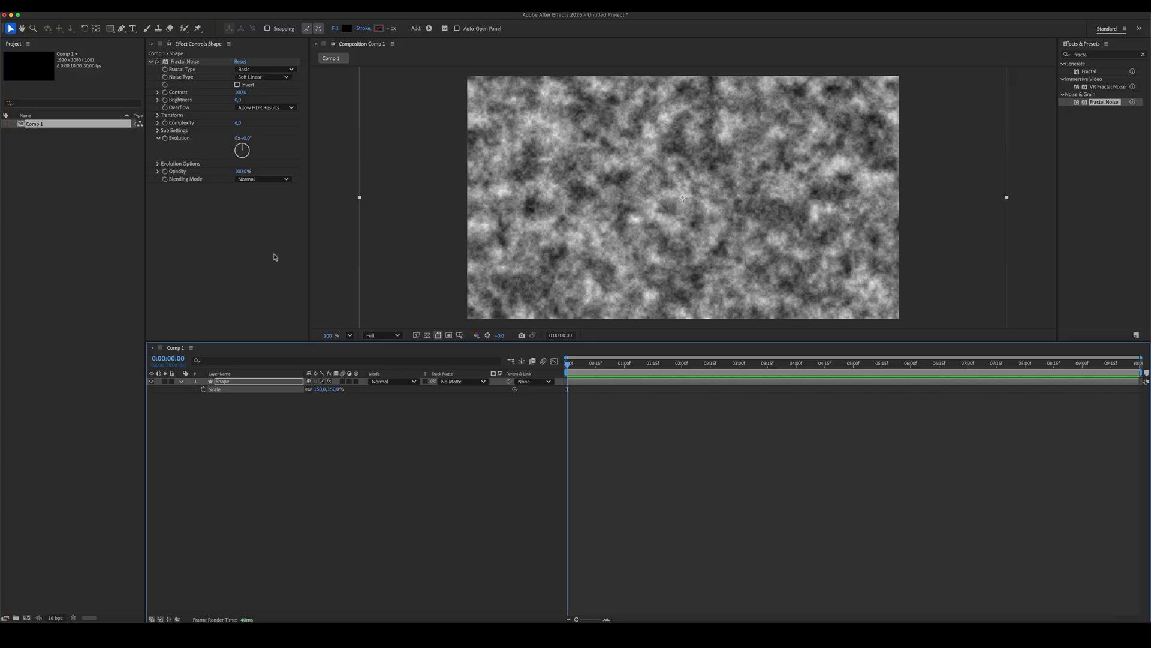
- Set Fractal Noise to Spline type, Contrast 279, Brightness -45 and Complexity 1
click(254, 79)
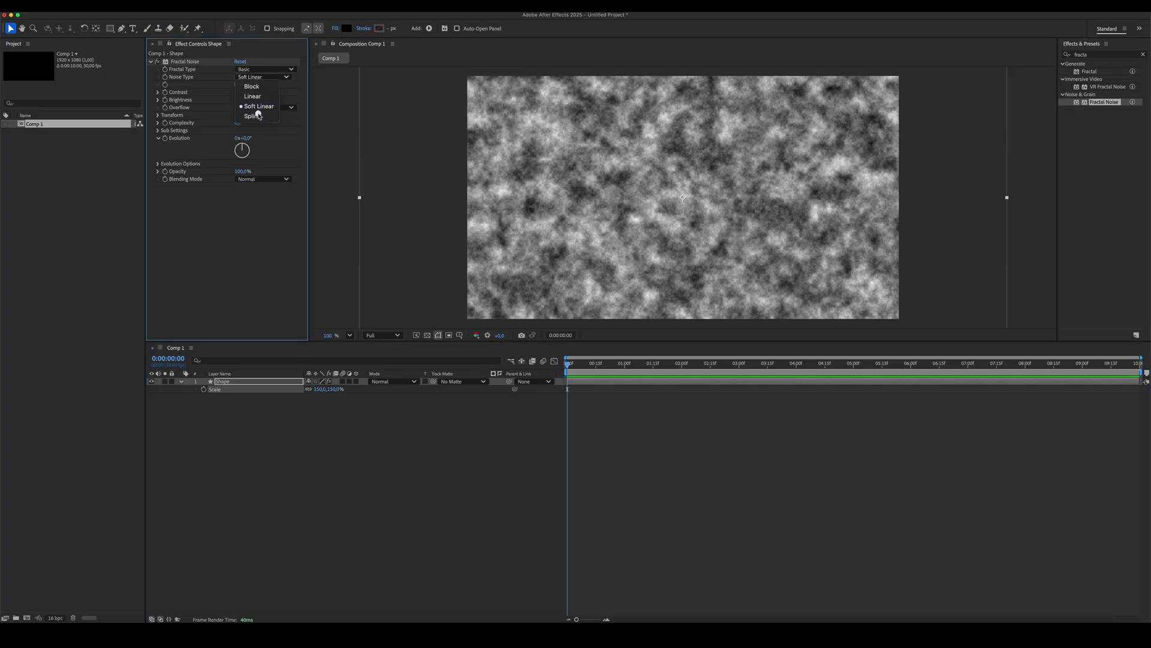
click(257, 114)
click(243, 93)
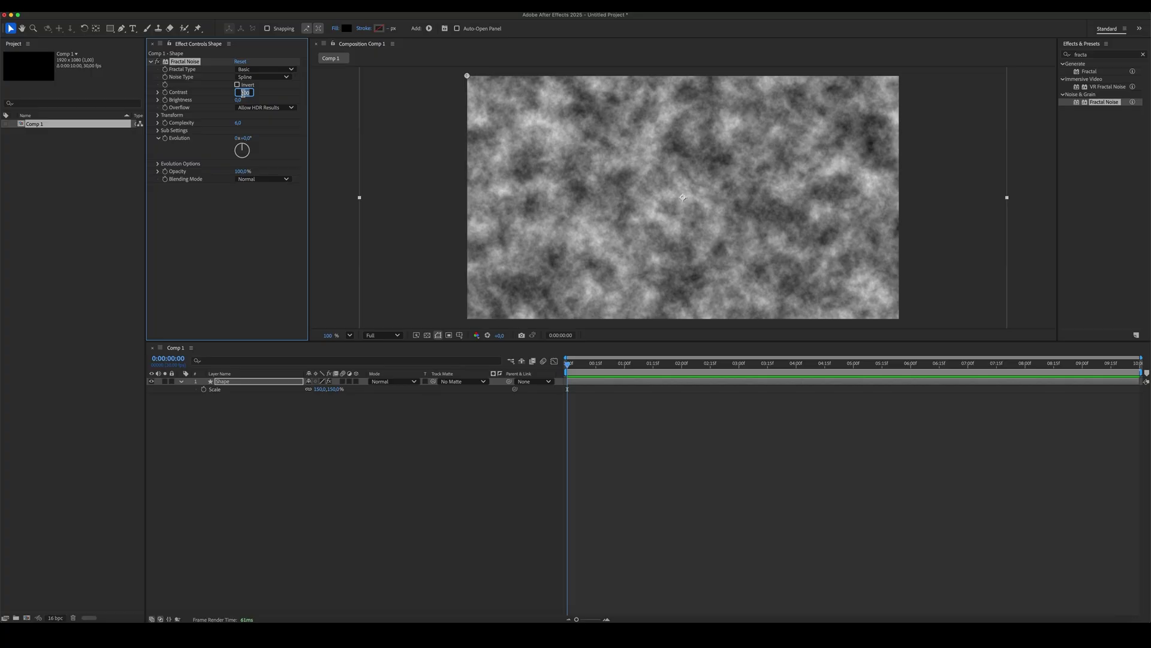
text(270)
key(Return)
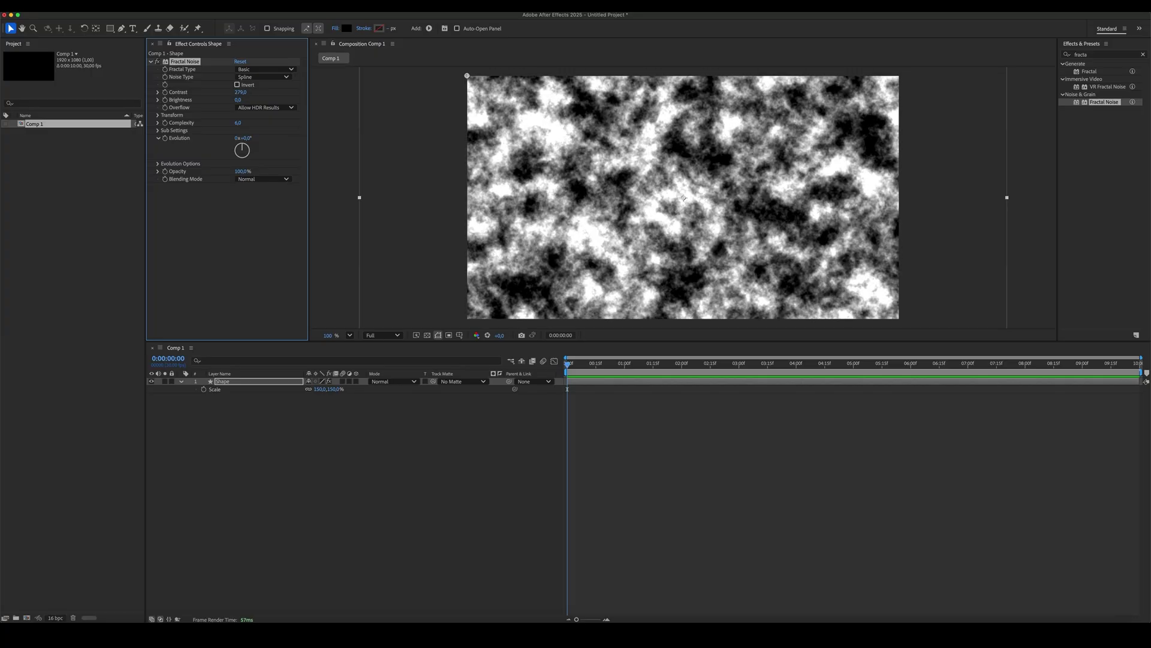
click(238, 99)
text(-45)
key(Return)
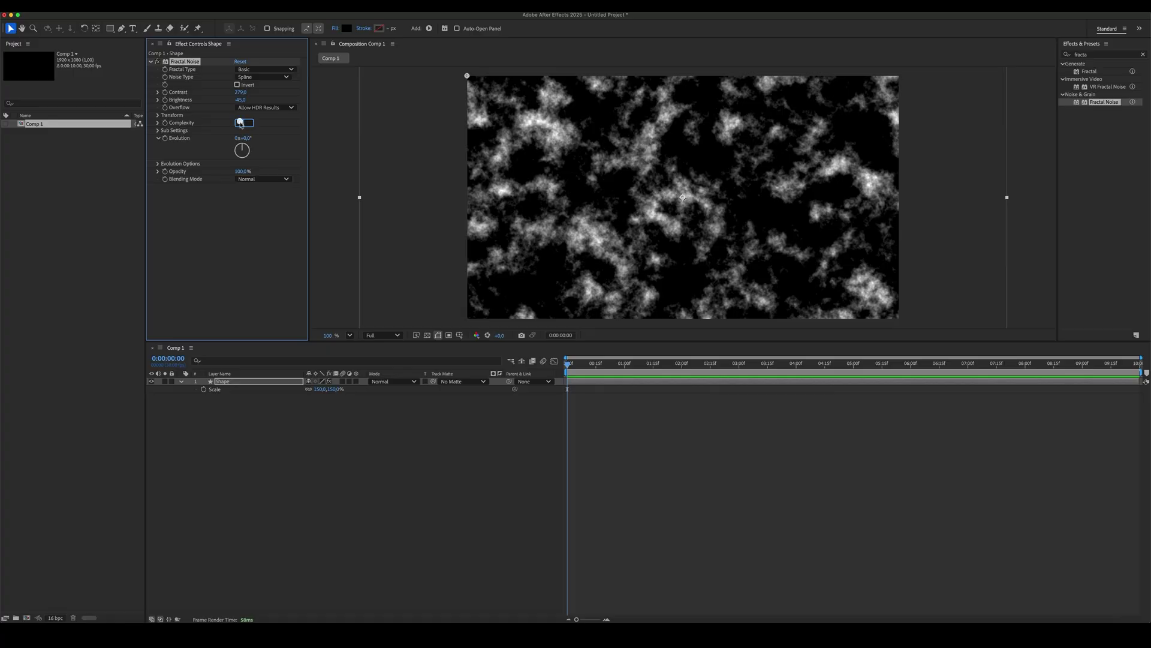
text(1)
key(Return)
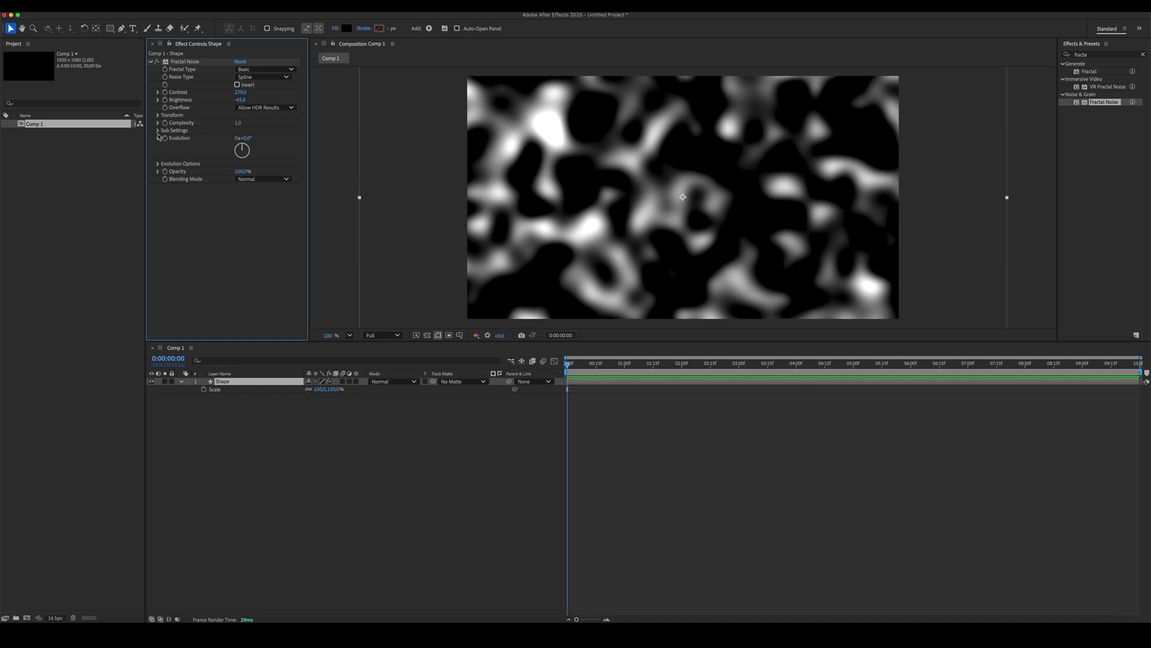
- Set the Fractal Noise transform Scale to 500
click(157, 116)
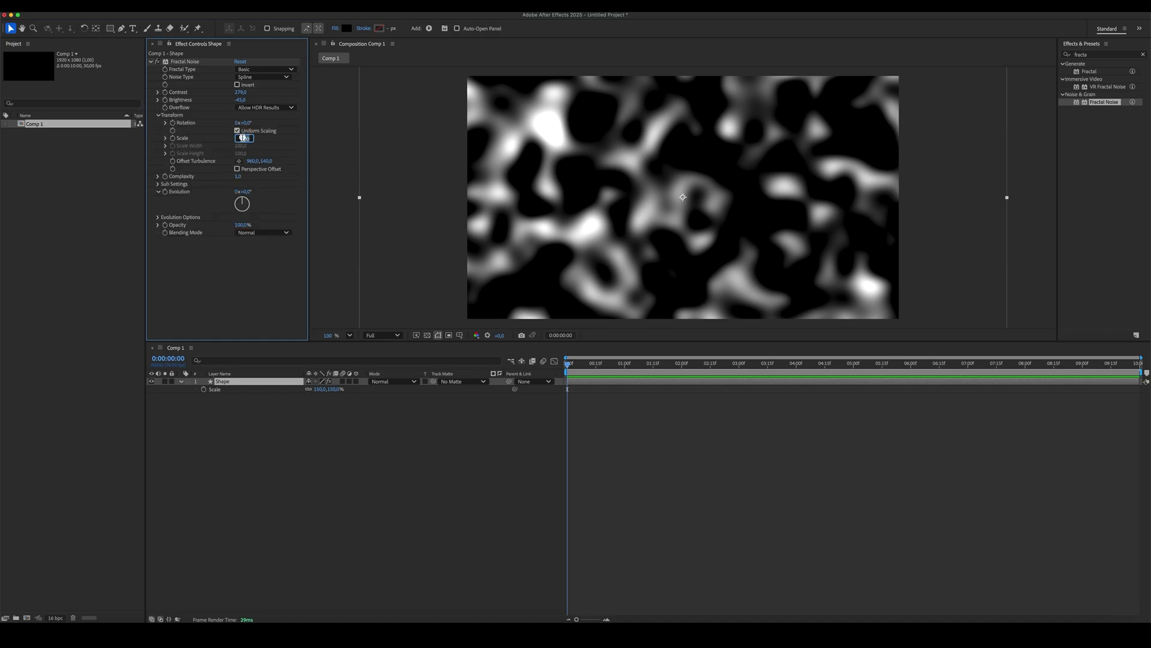
text(0)
key(Return)
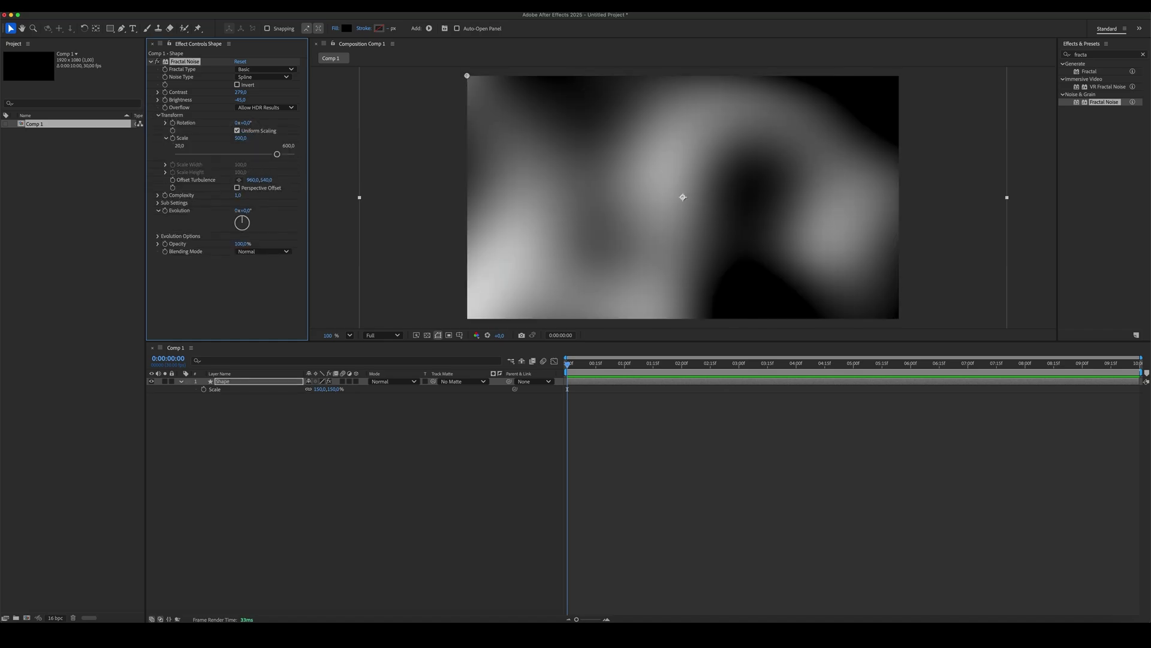
click(235, 292)
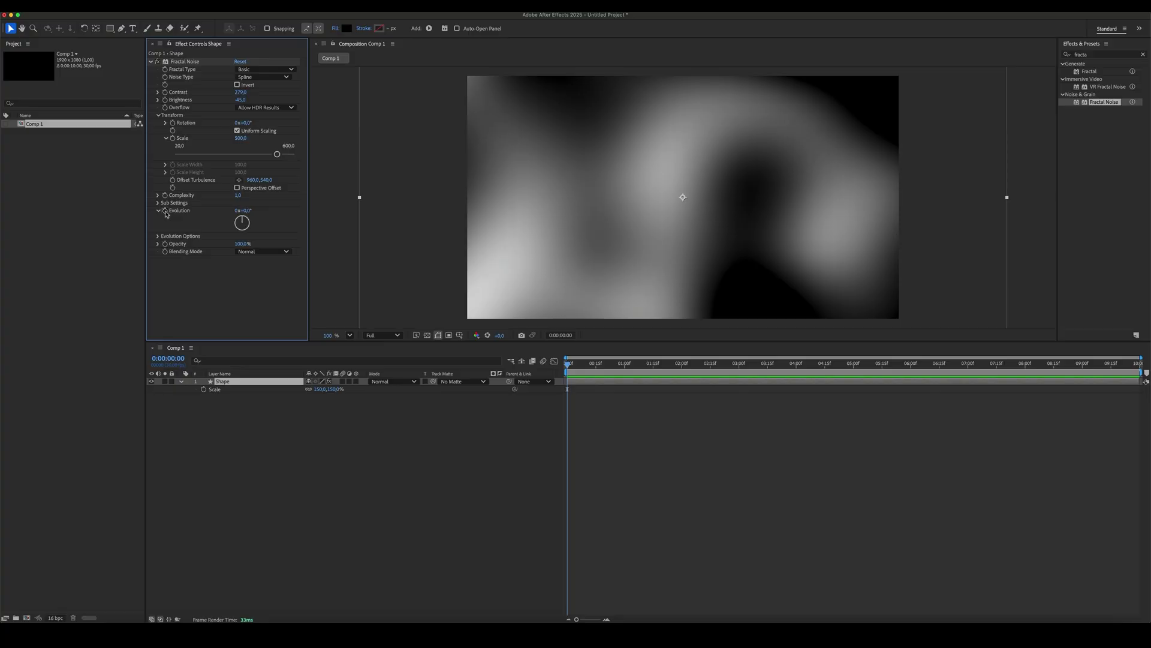
- Drive Evolution with the expression value+time*60, scrub to confirm it animates, and collapse the layer
alt+click(165, 210)
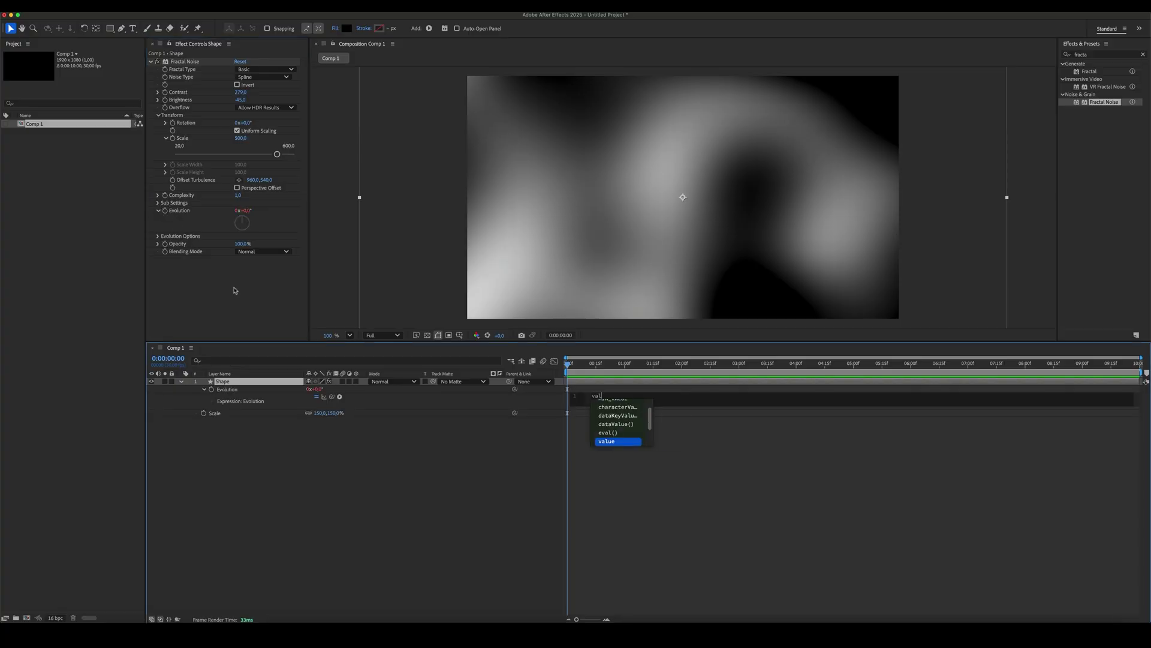
text(value+tim)
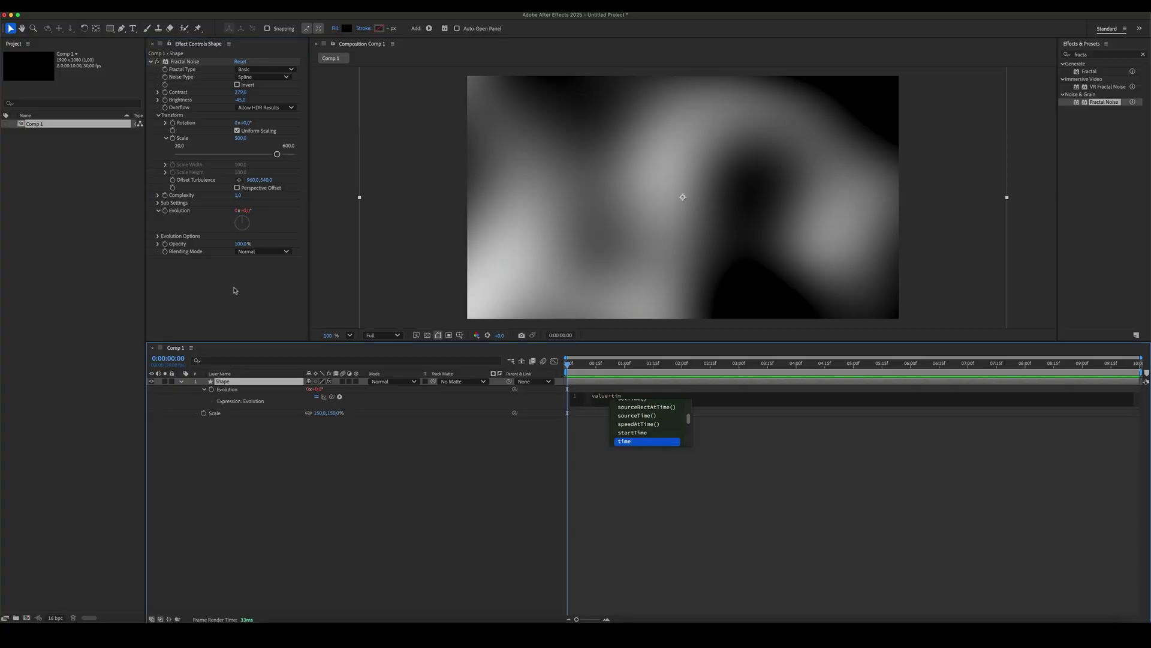
text(e*)
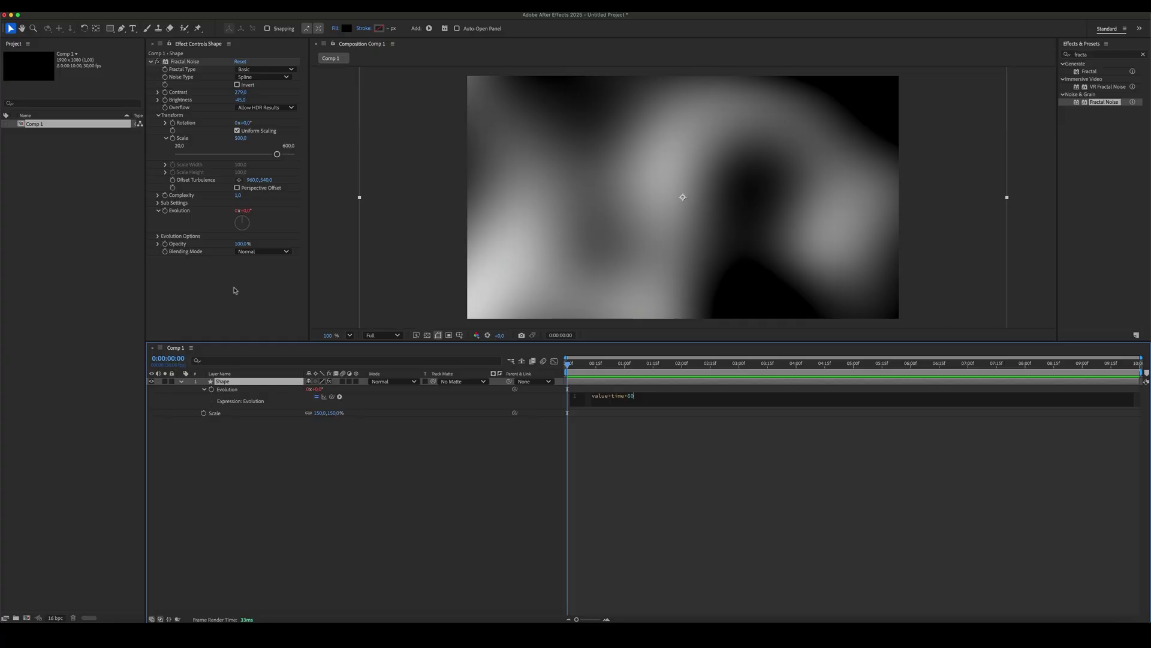
click(249, 474)
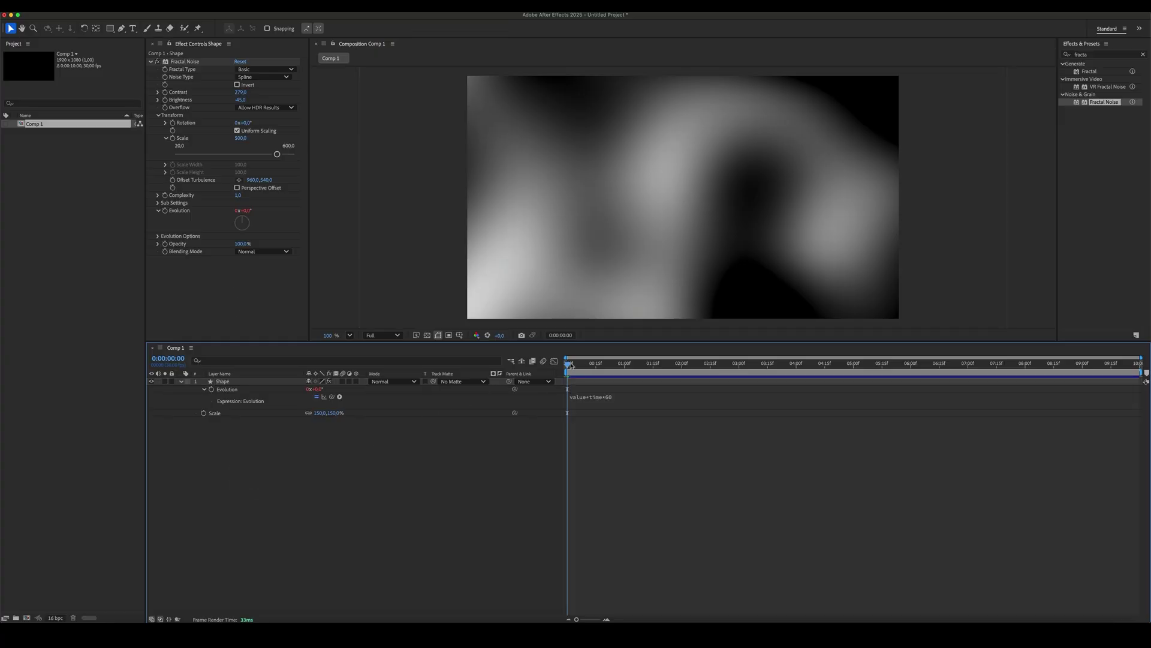
mouse_move(570, 365)
mouse_down()
mouse_move(953, 364)
mouse_move(342, 516)
mouse_up()
click(181, 382)
click(229, 456)
- Add a new adjustment layer named 'Colors'
right_click(267, 419)
mouse_move(319, 425)
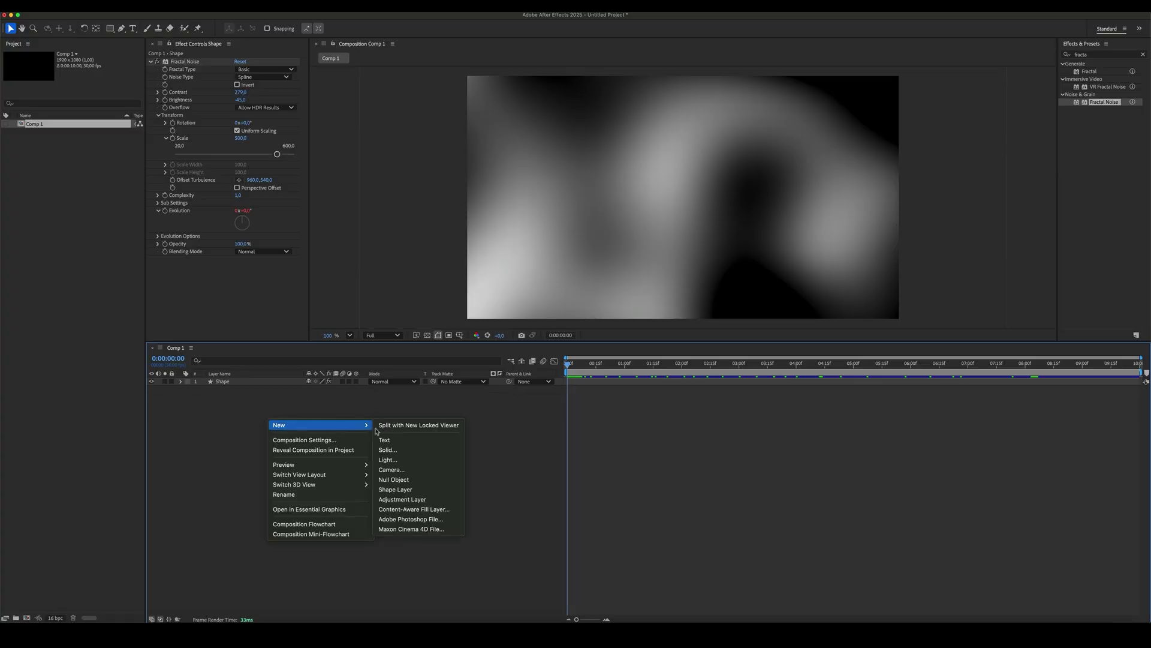
click(426, 500)
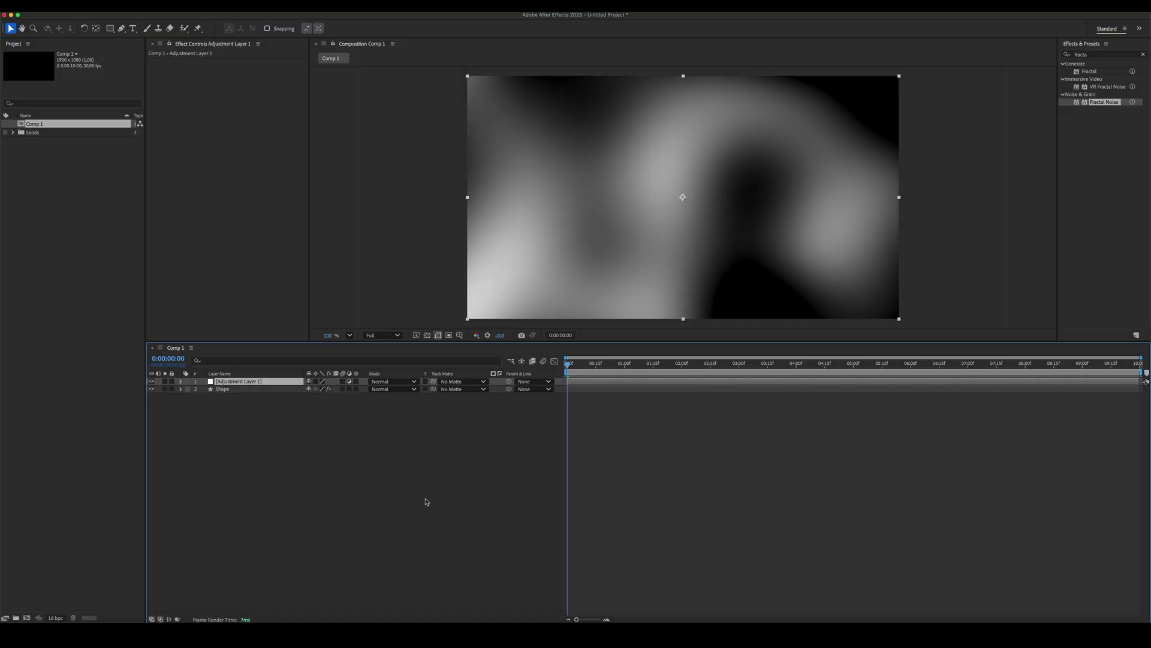
key(Return)
text(c)
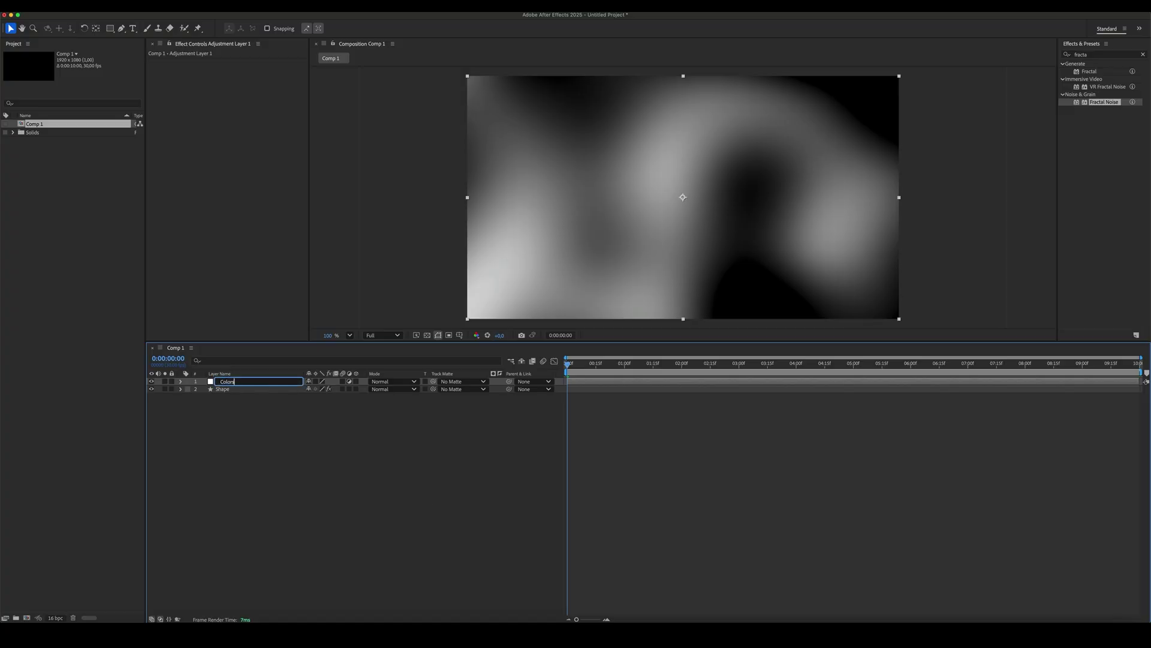
key(Return)
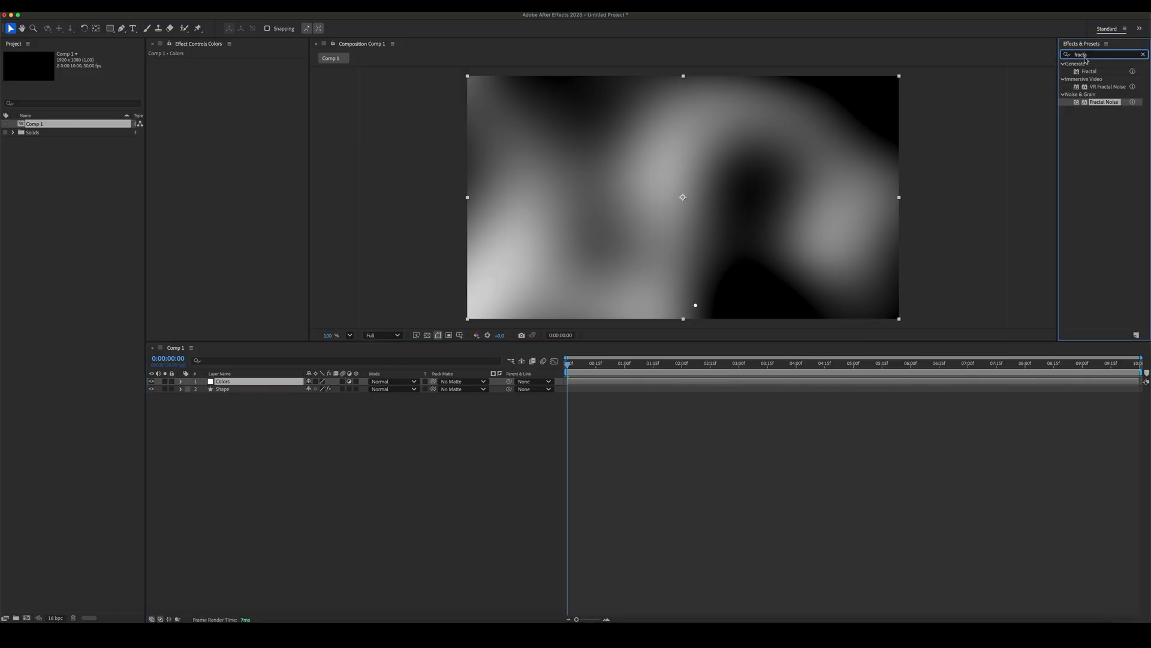
- Apply Colorama to the Colors layer and shift the yellow and red Output Cycle stops
double_click(1089, 54)
text(colorama)
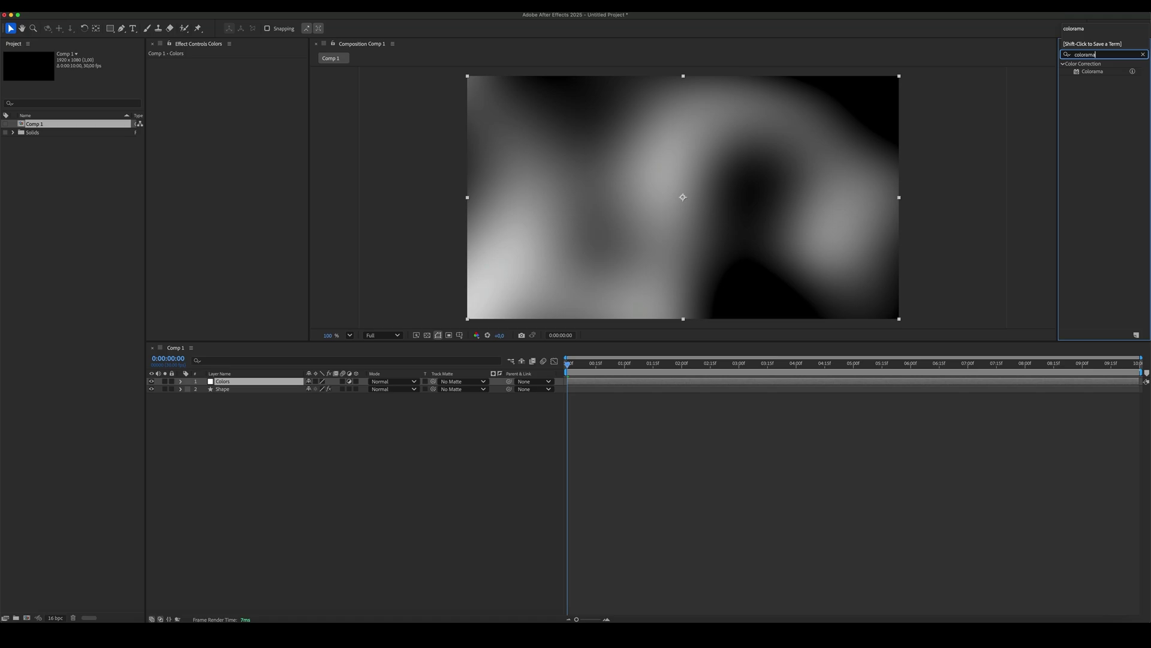
drag(1093, 71, 669, 176)
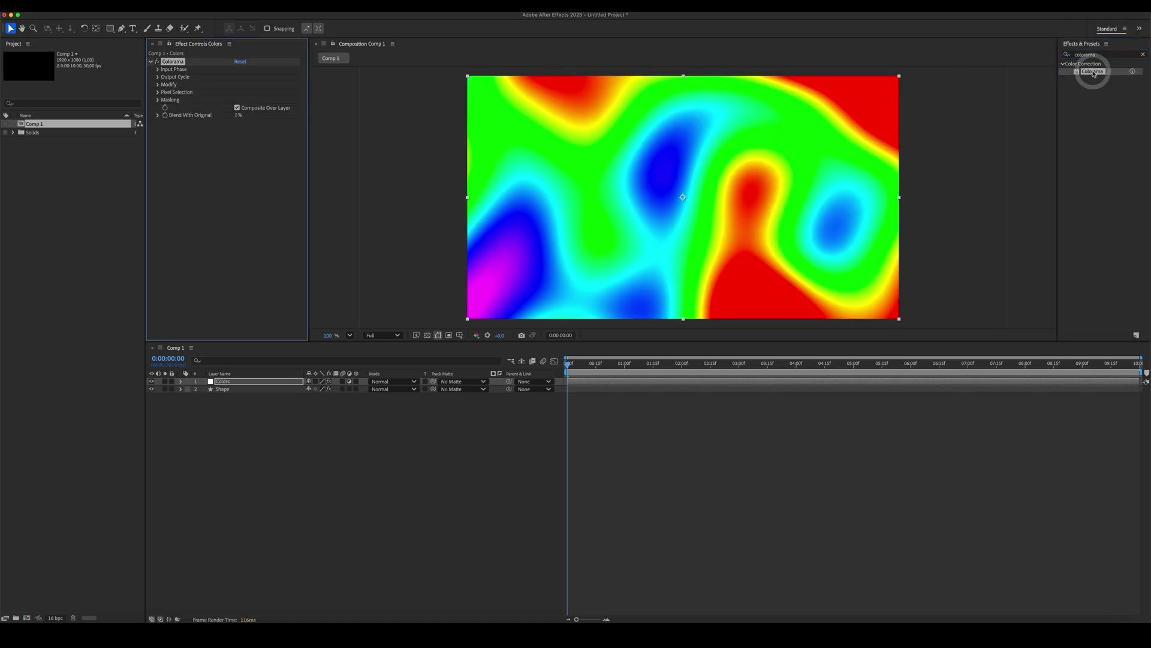
click(158, 76)
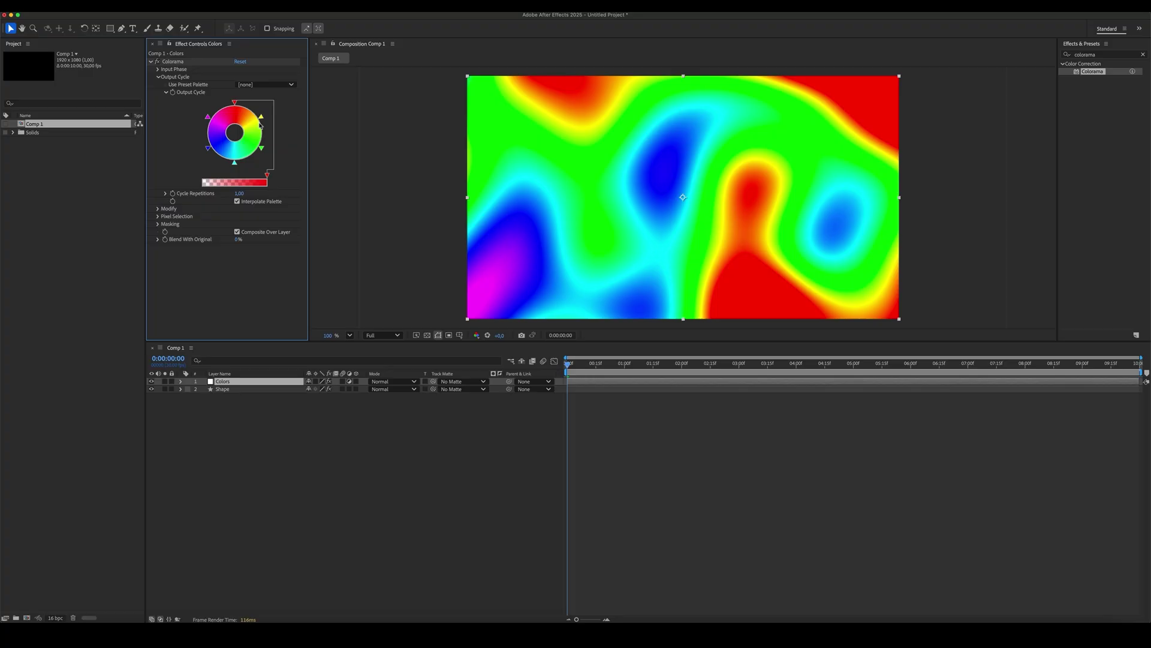
mouse_move(261, 118)
mouse_down()
mouse_move(264, 132)
mouse_move(204, 132)
mouse_move(299, 175)
mouse_up()
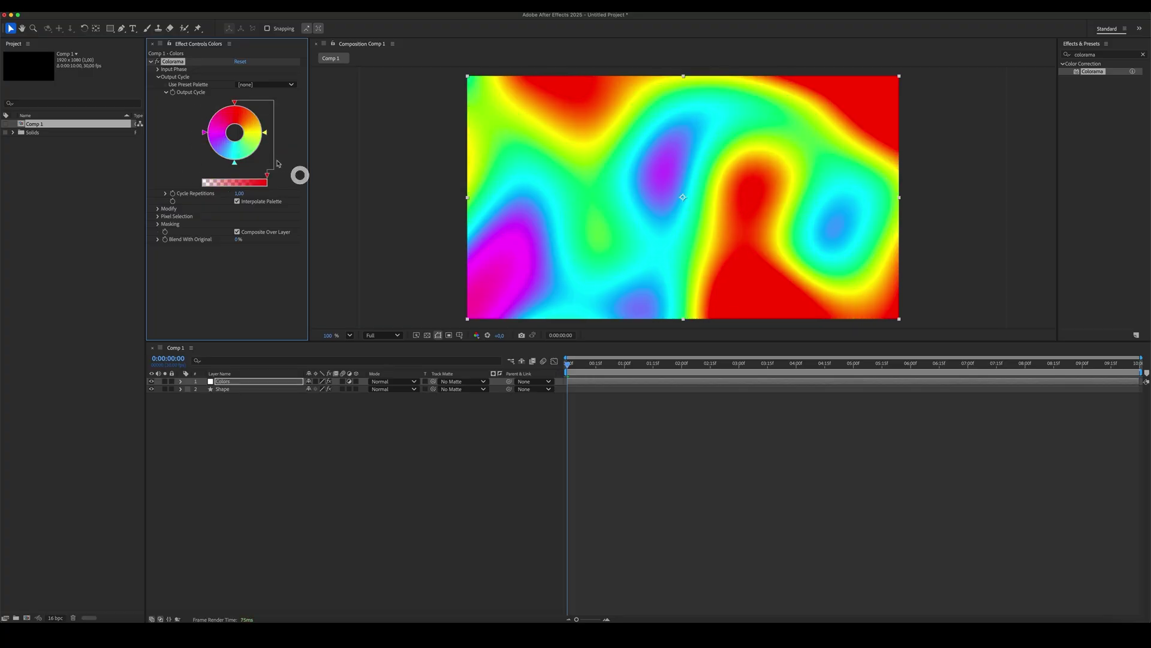
drag(235, 105, 229, 103)
- Turn the red Output Cycle stop black and add a new orange stop
double_click(229, 103)
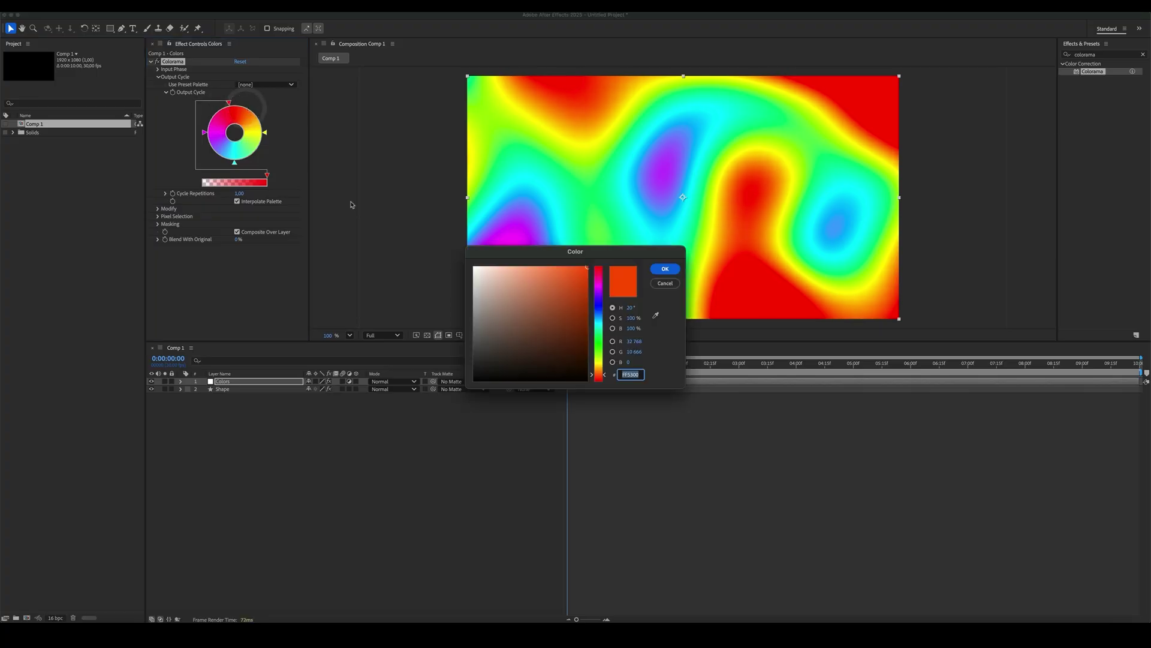
click(665, 269)
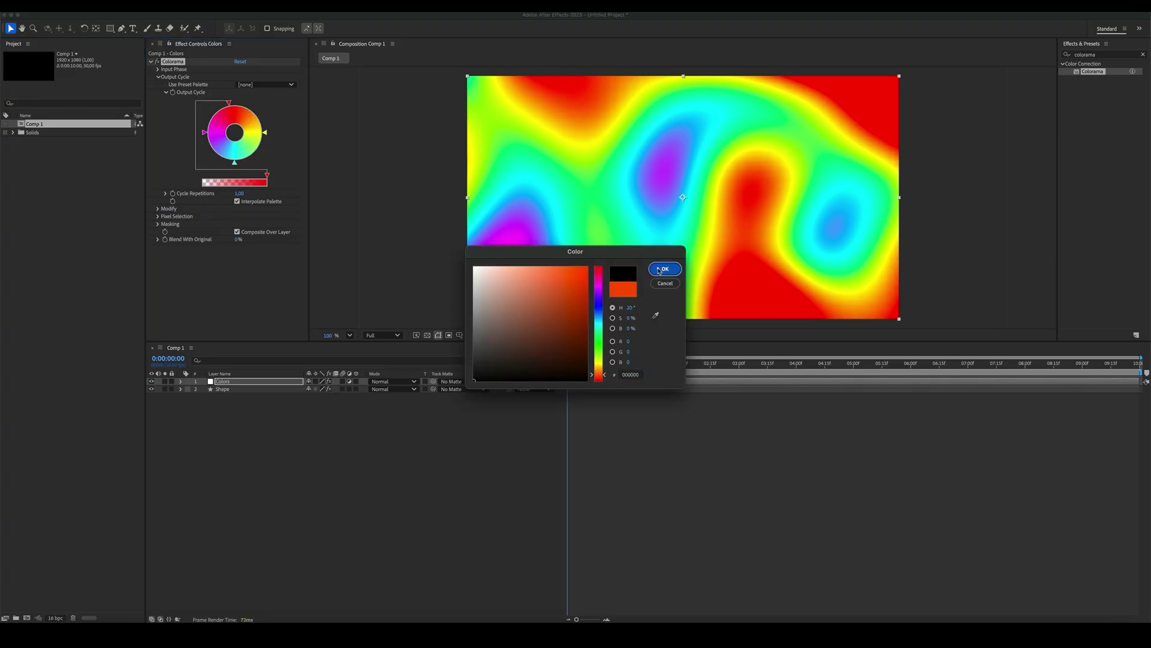
click(234, 104)
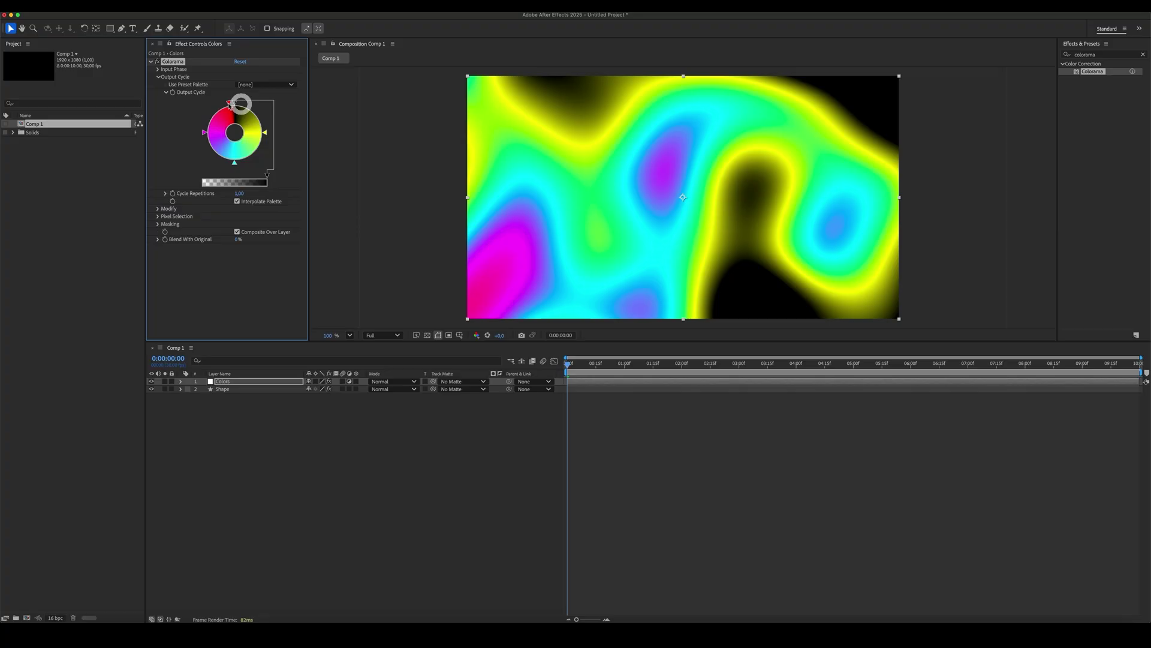
double_click(235, 103)
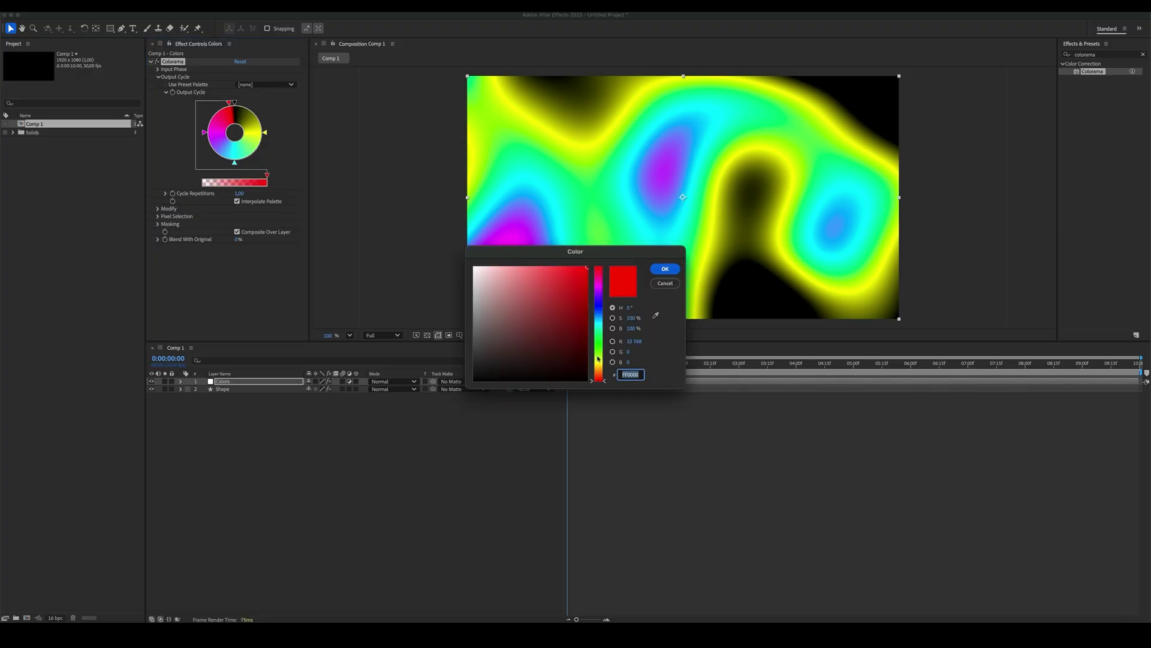
drag(598, 360, 605, 370)
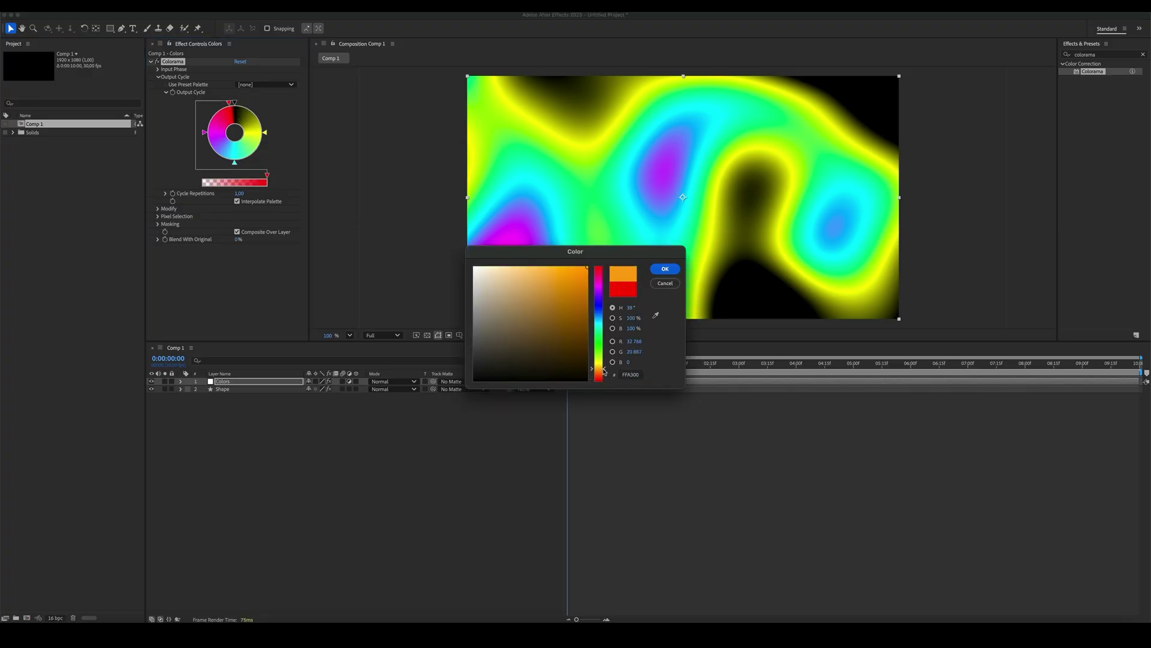
click(666, 269)
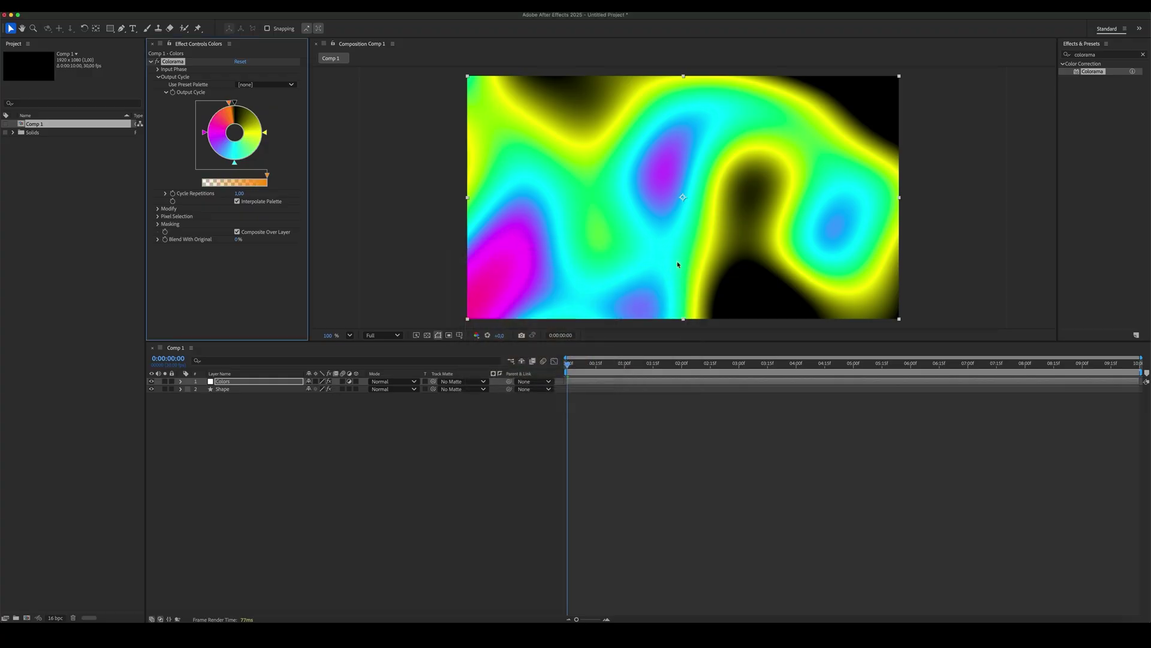
- Deepen one stop to red-orange and add another orange stop to the cycle
double_click(231, 103)
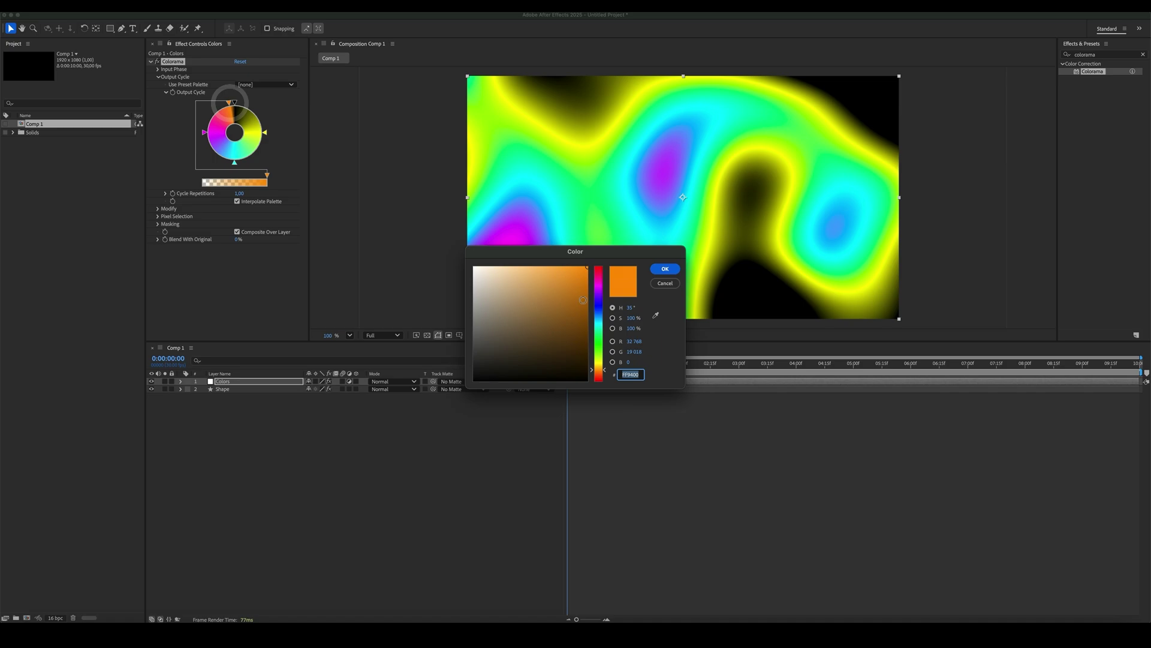
drag(599, 372, 599, 379)
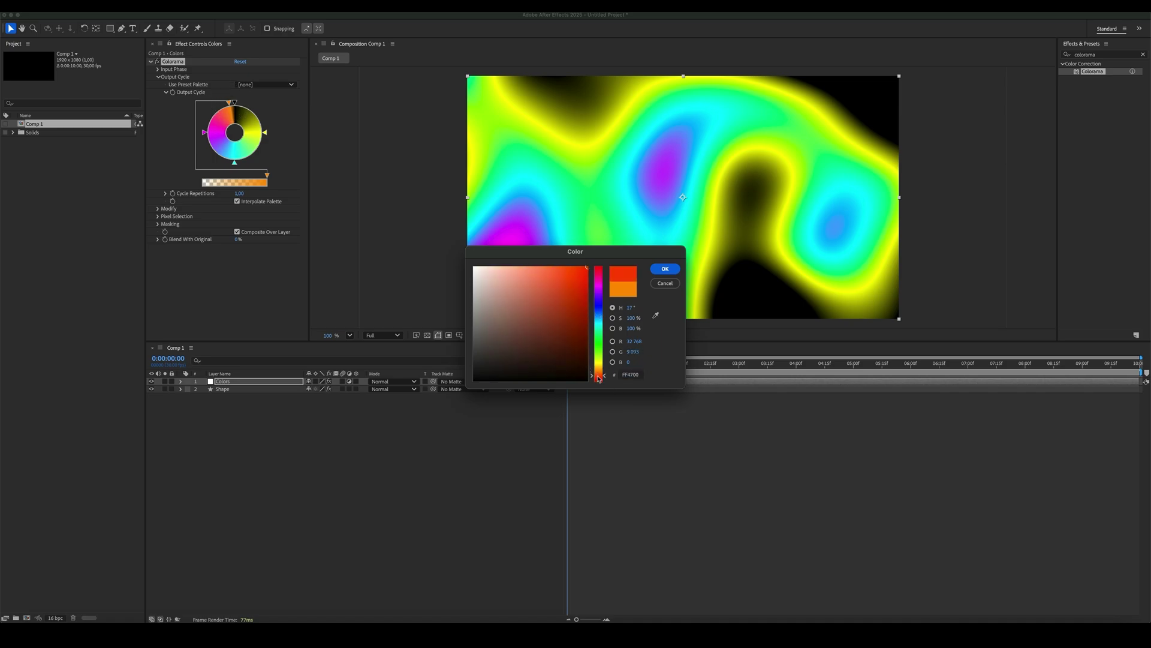
click(665, 269)
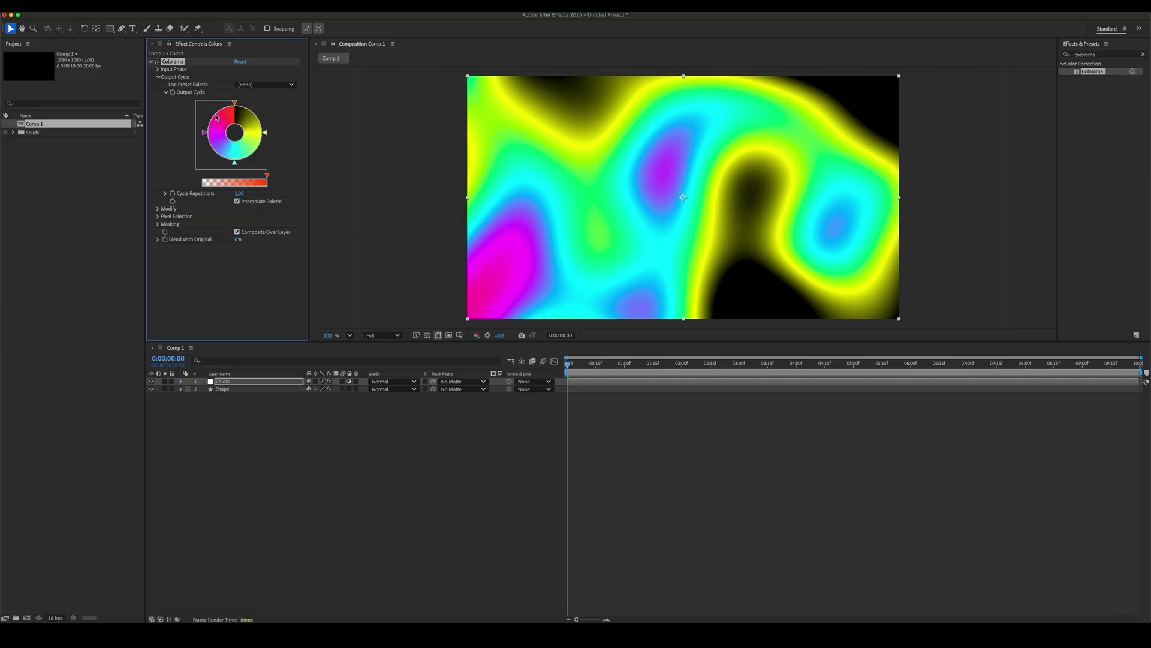
double_click(217, 116)
click(597, 369)
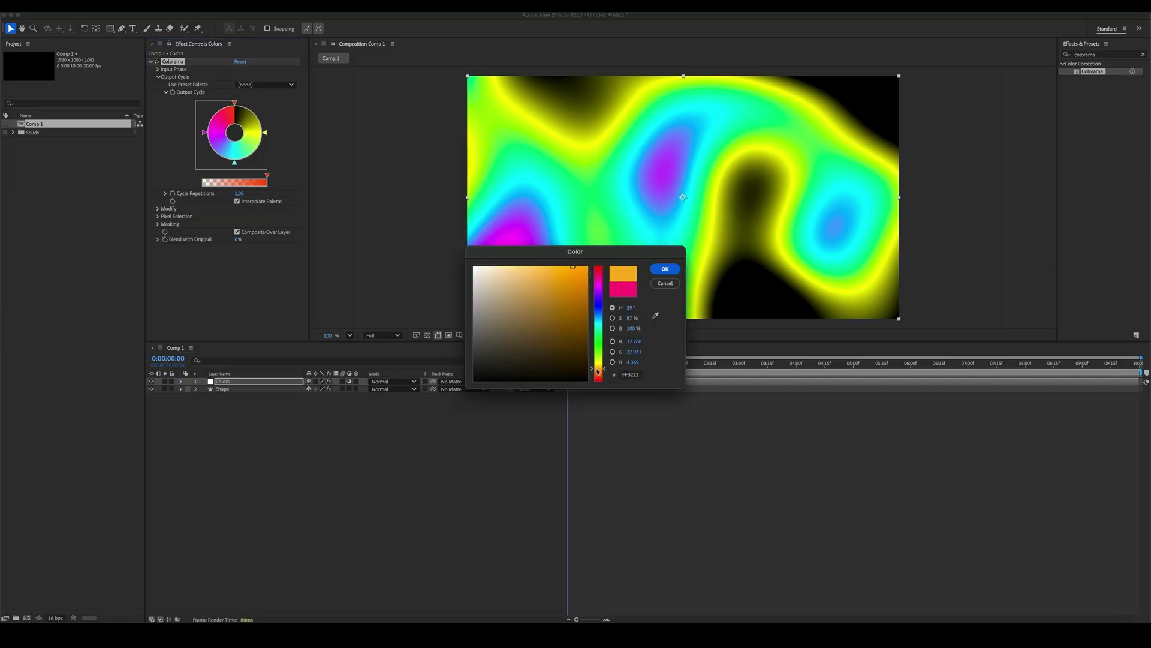
drag(597, 372, 606, 372)
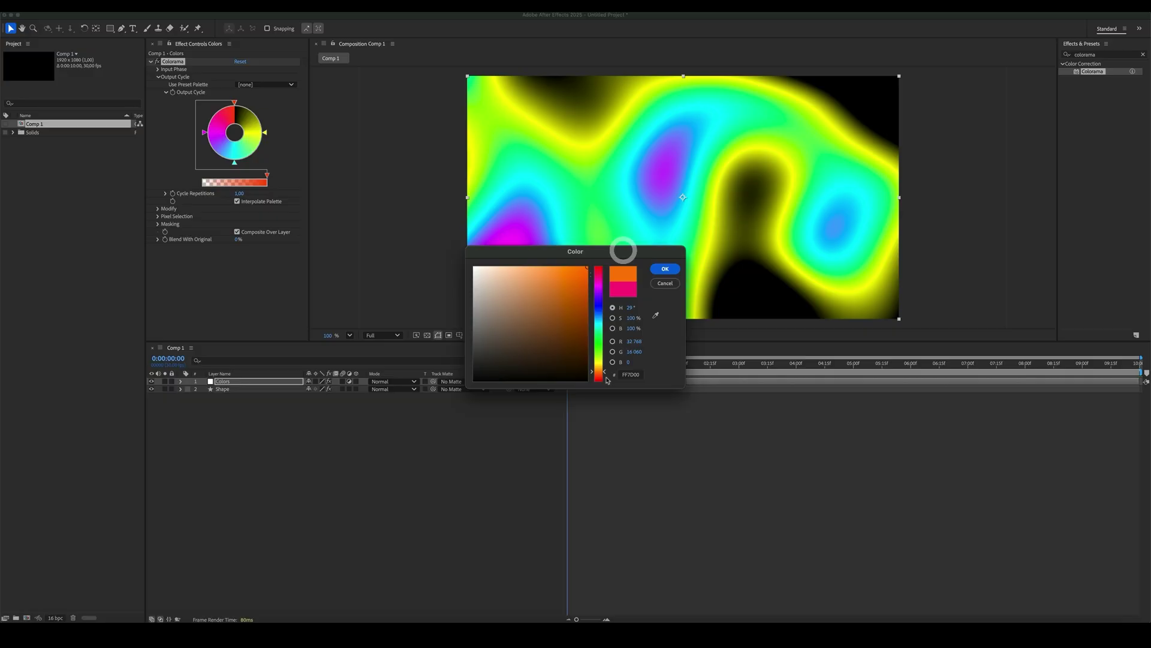
click(665, 268)
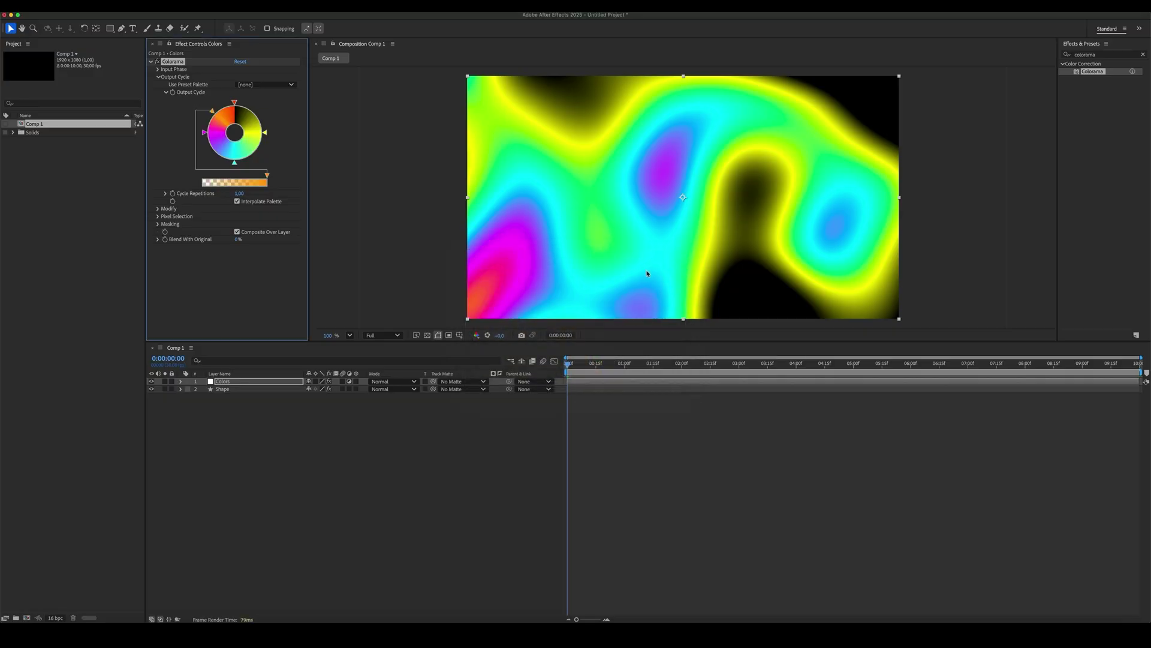
- Recolour the magenta stop yellow-green, the yellow stop purple, and shift the red stop redder
double_click(204, 133)
click(601, 348)
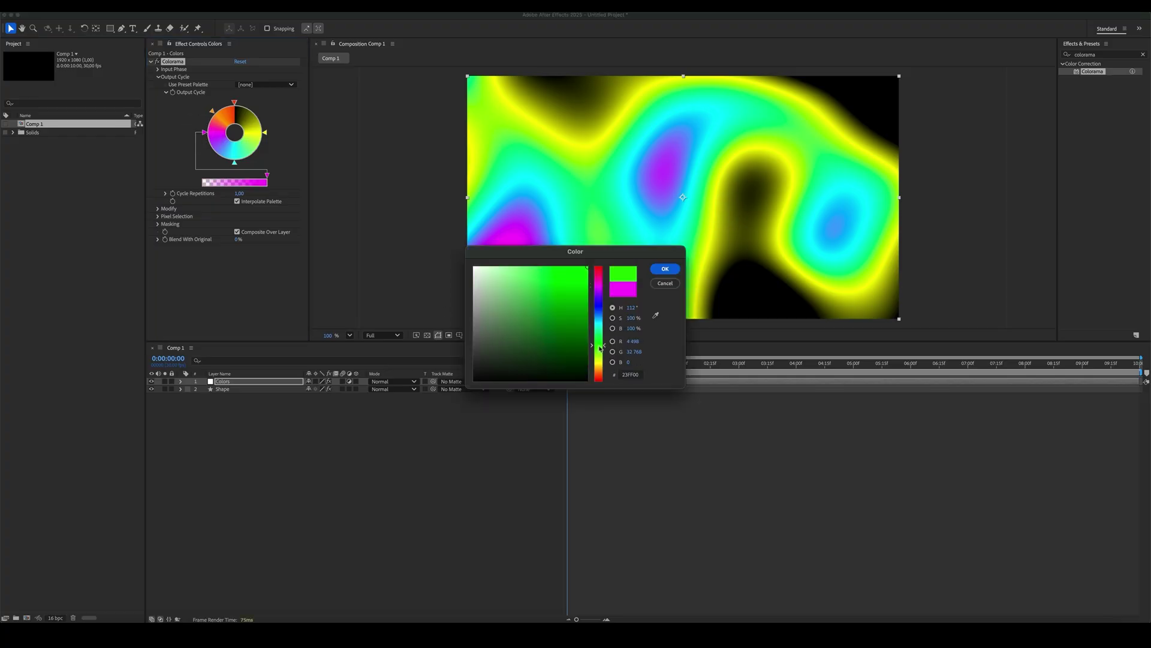
drag(601, 351, 600, 357)
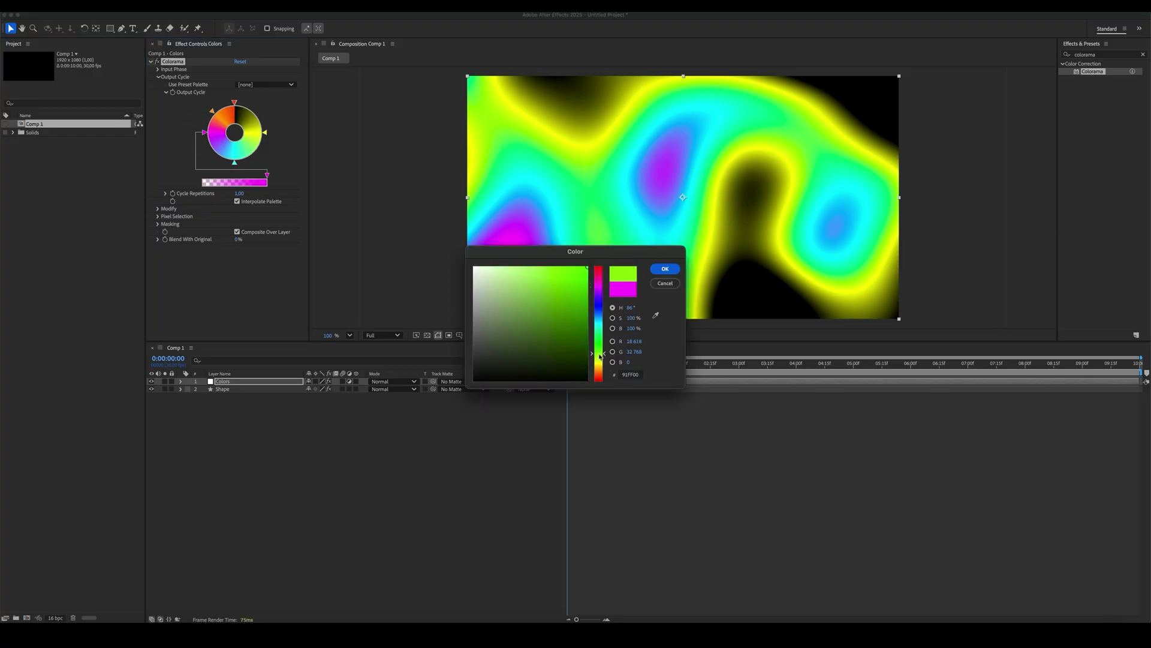
click(666, 269)
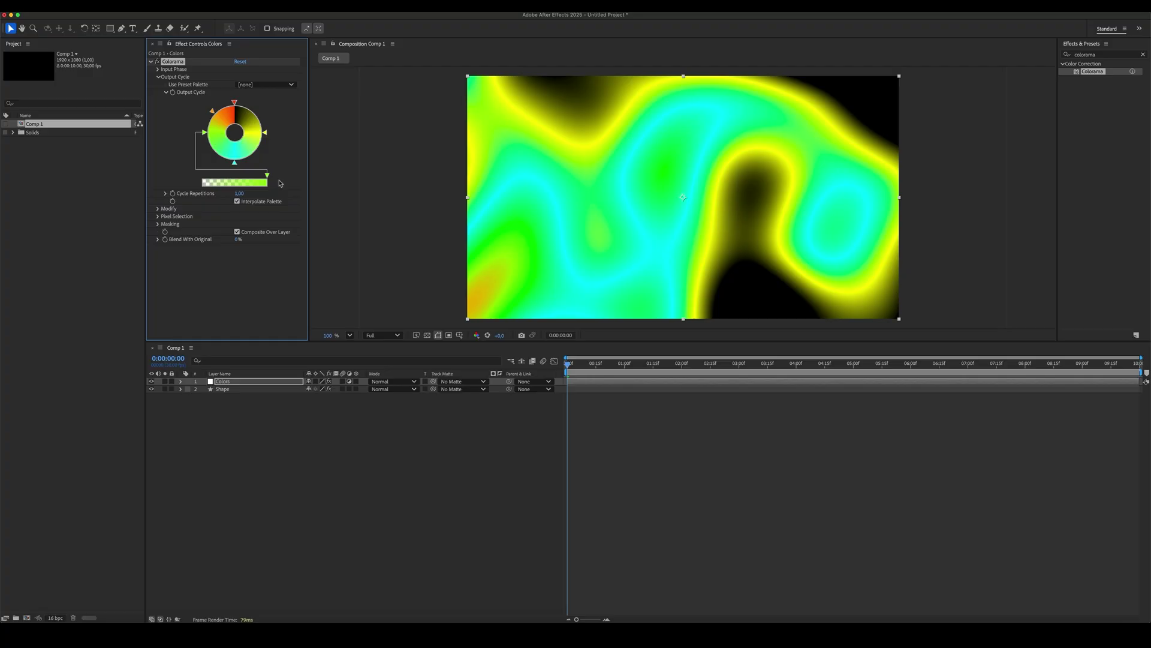
double_click(266, 136)
click(600, 294)
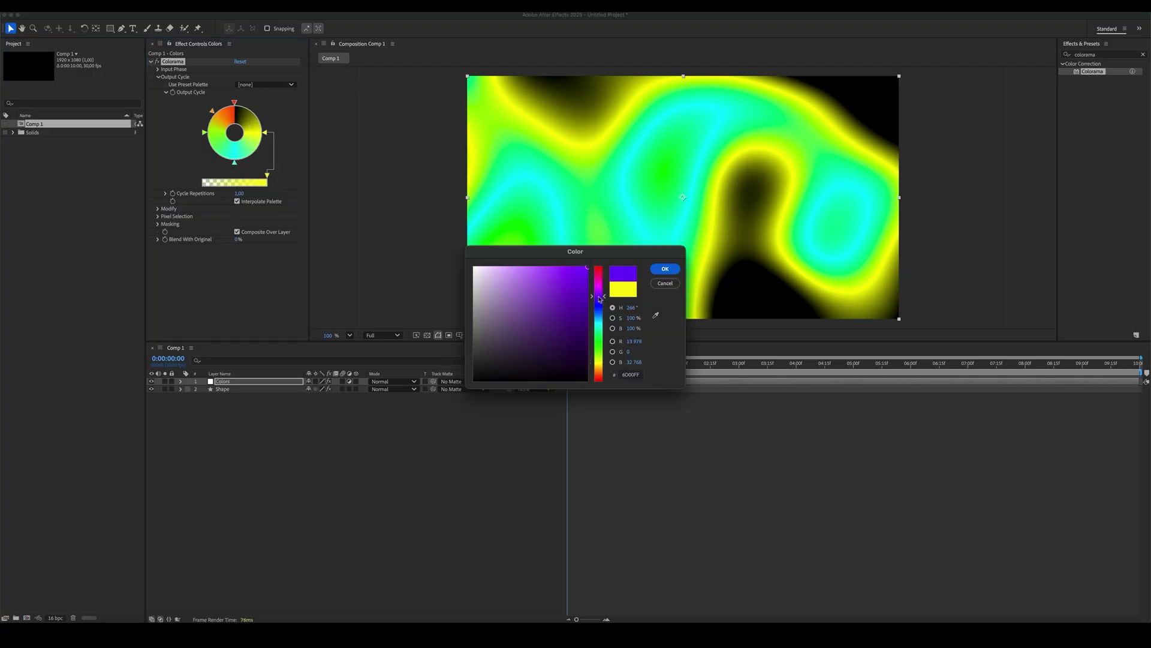
click(665, 269)
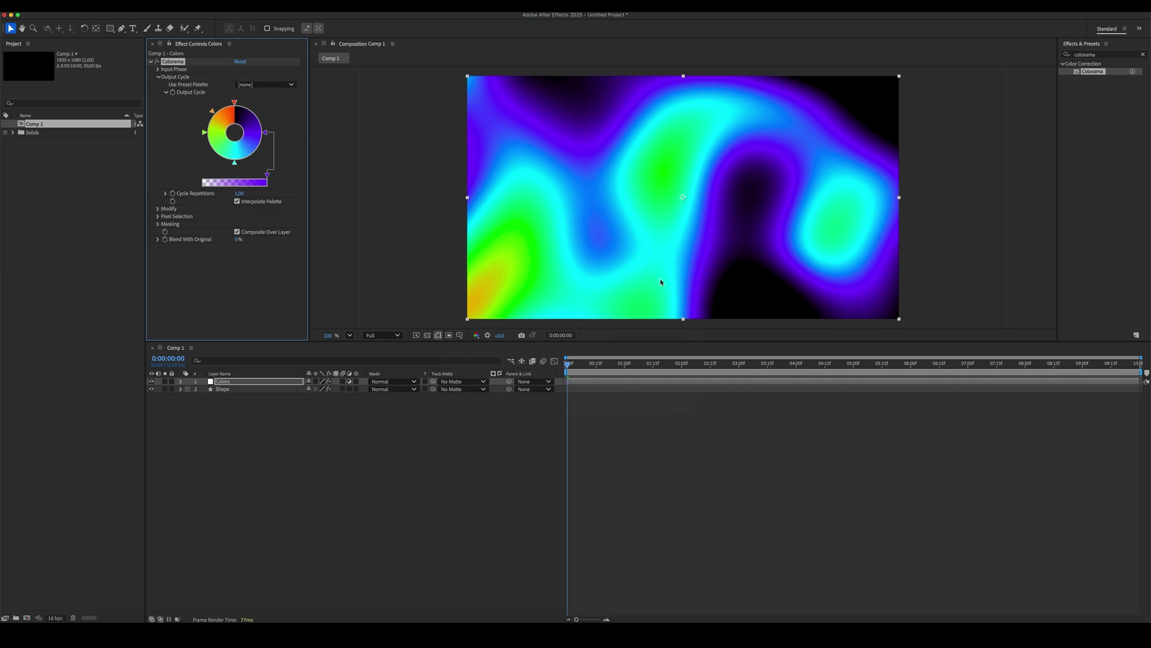
double_click(235, 103)
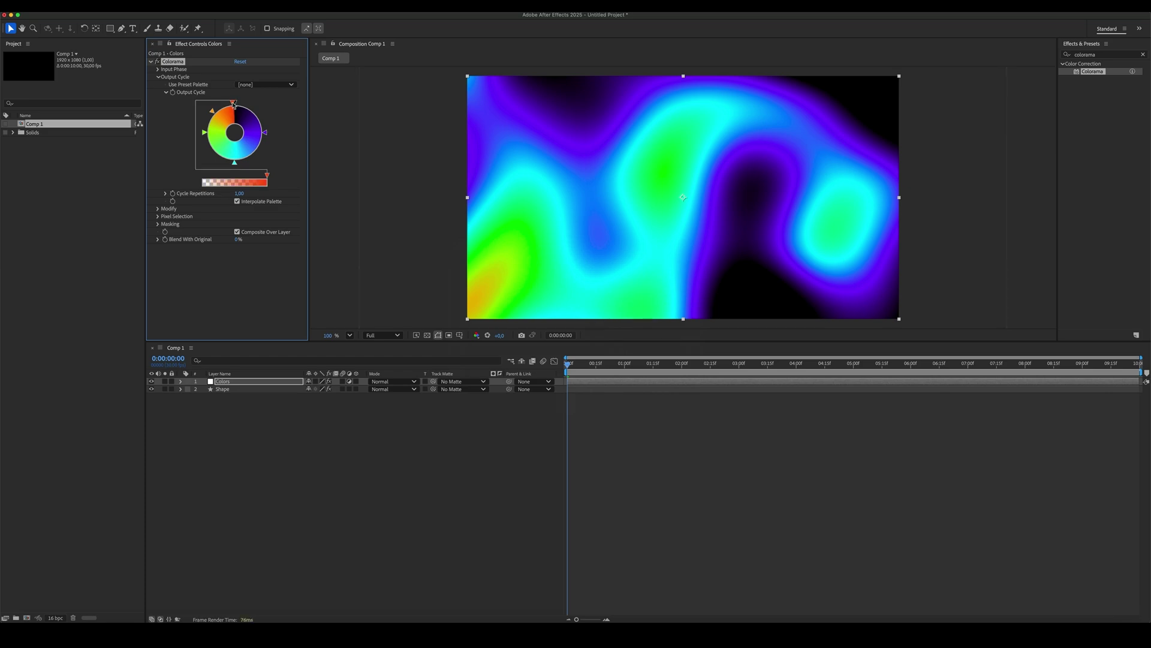
drag(602, 378, 605, 379)
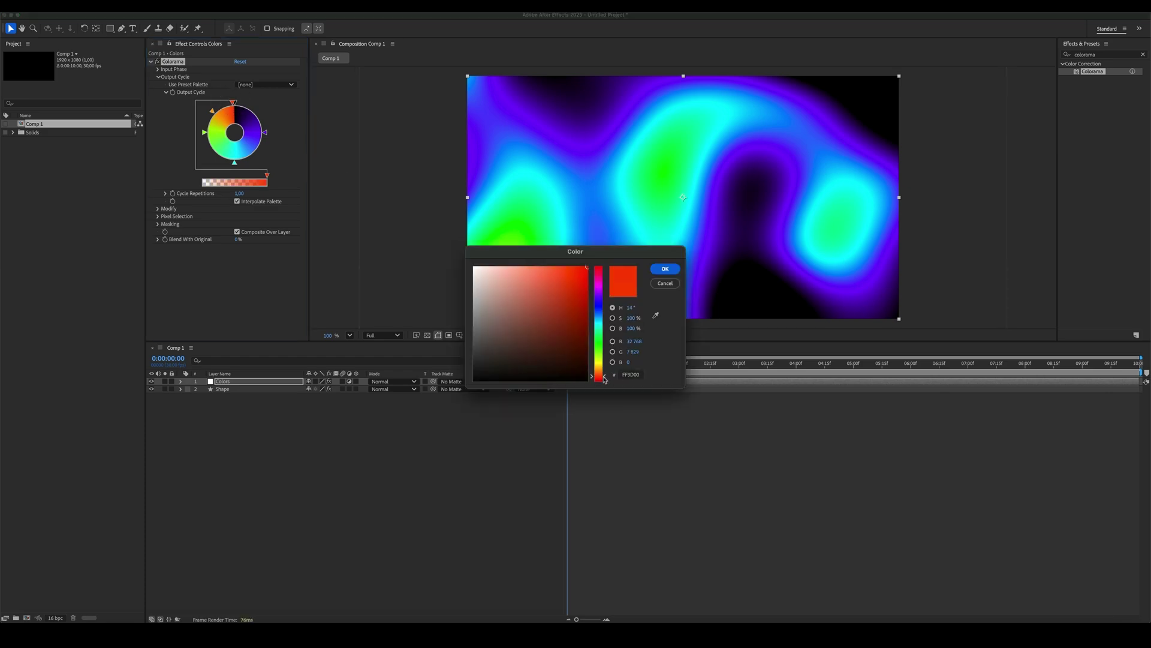
- Confirm the redder stop, nudge it on the cycle wheel, and return to frame 0
click(663, 270)
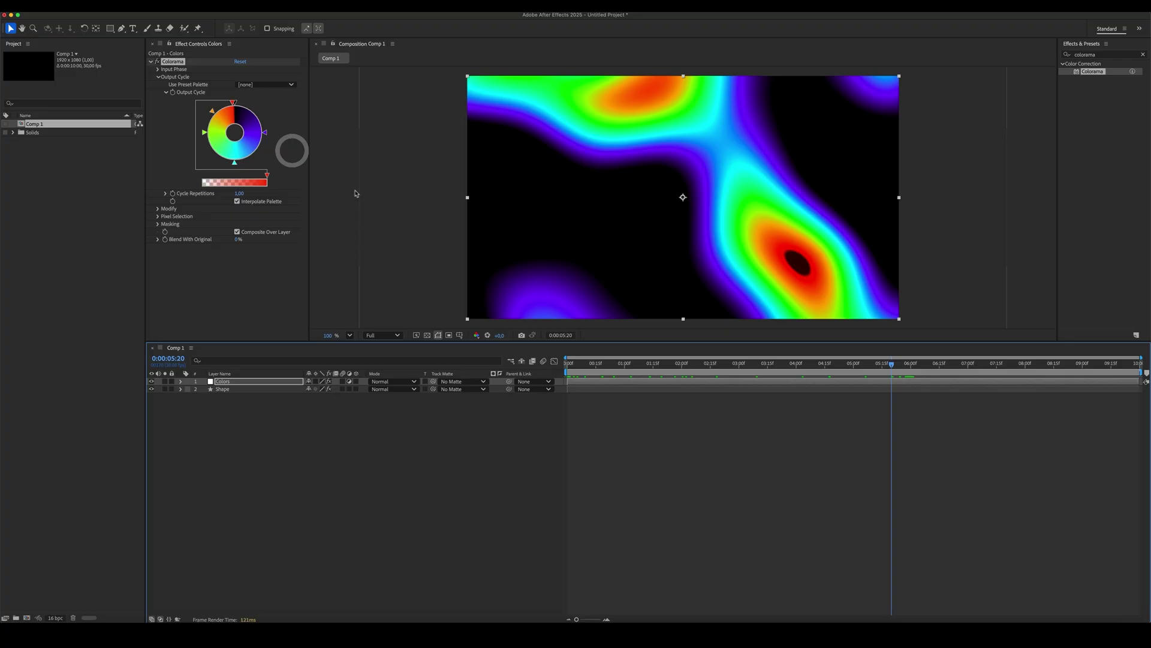
drag(233, 105, 235, 106)
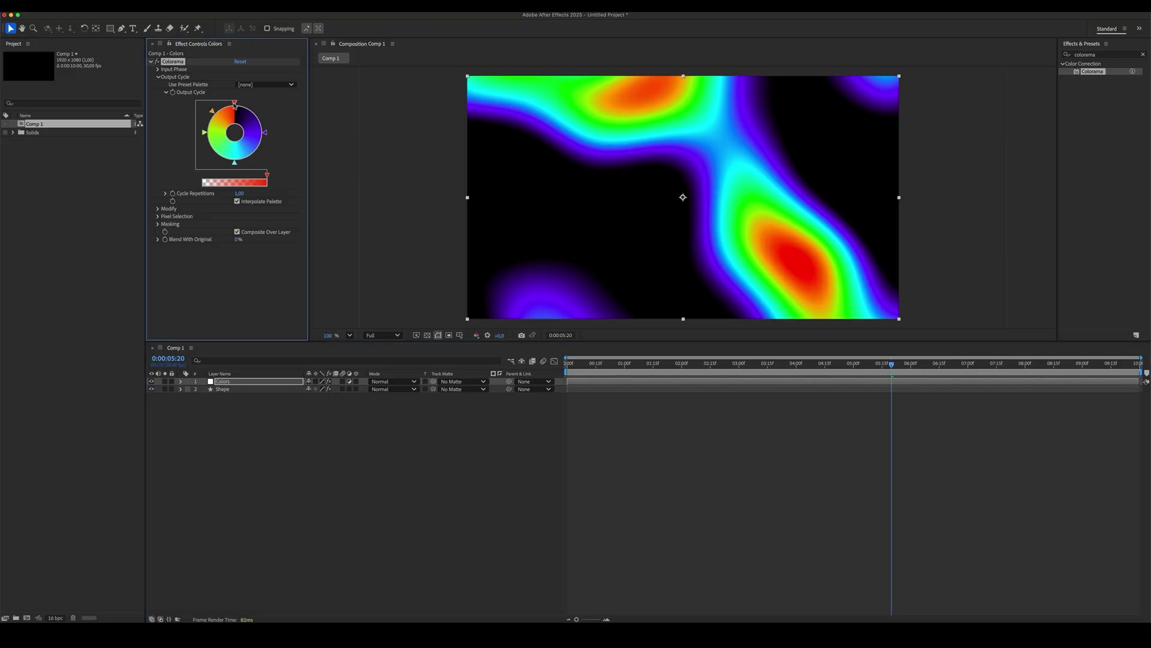
click(672, 461)
key(Home)
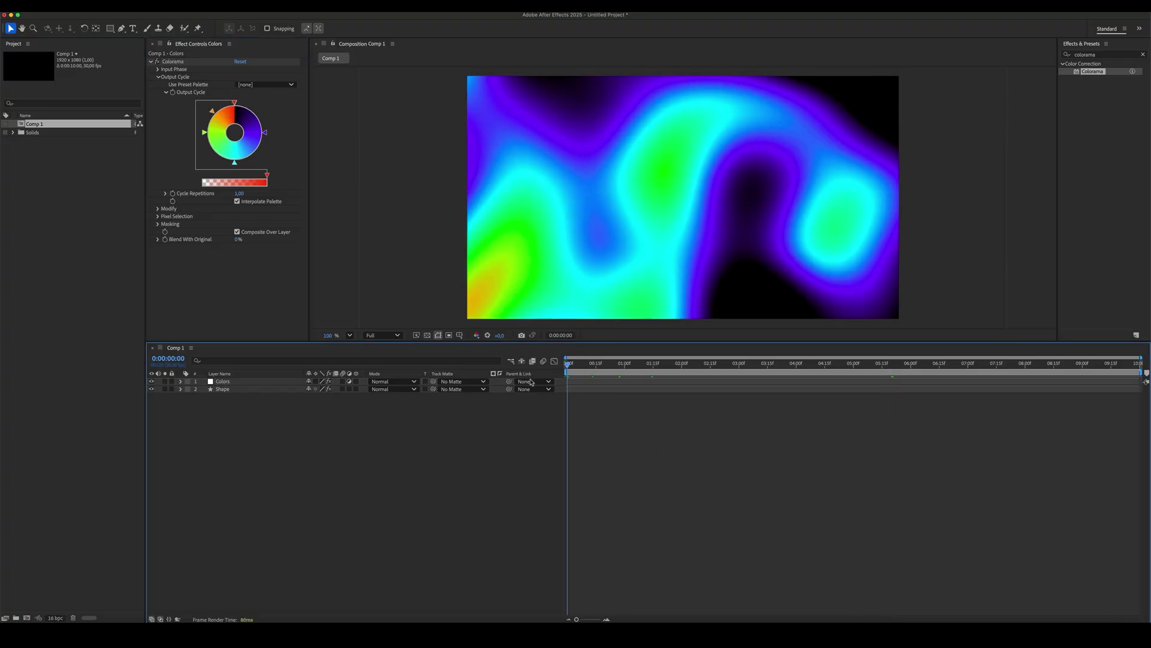
click(531, 382)
click(382, 463)
- Create a comp-sized rectangle shape layer with a linear gradient fill
click(110, 29)
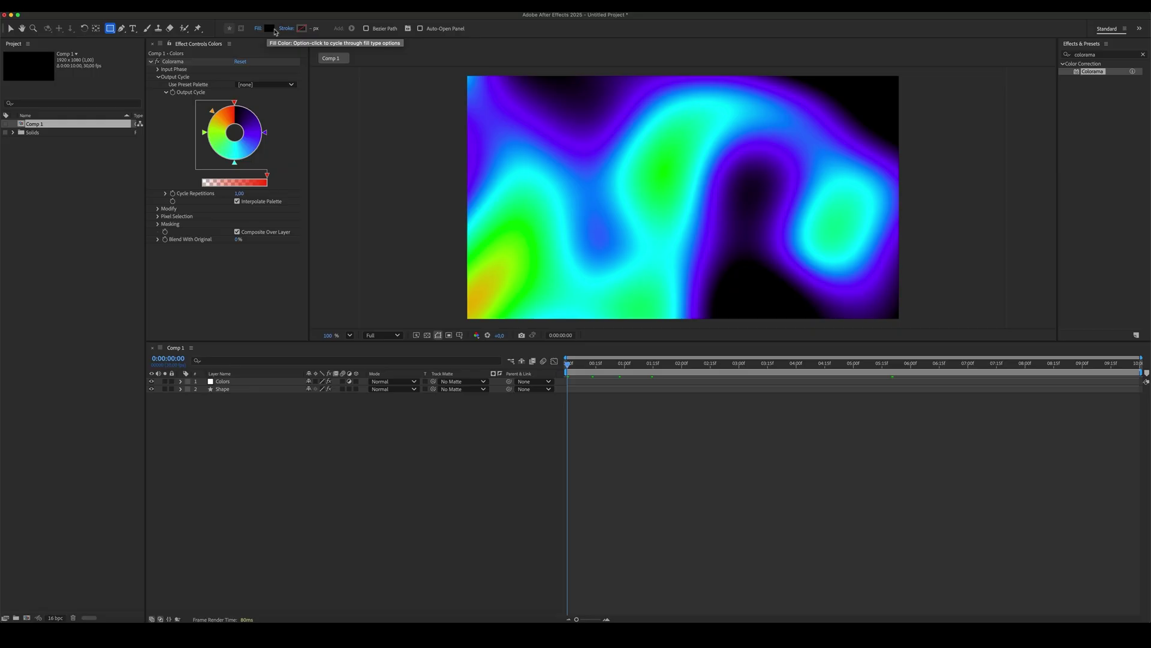
click(258, 28)
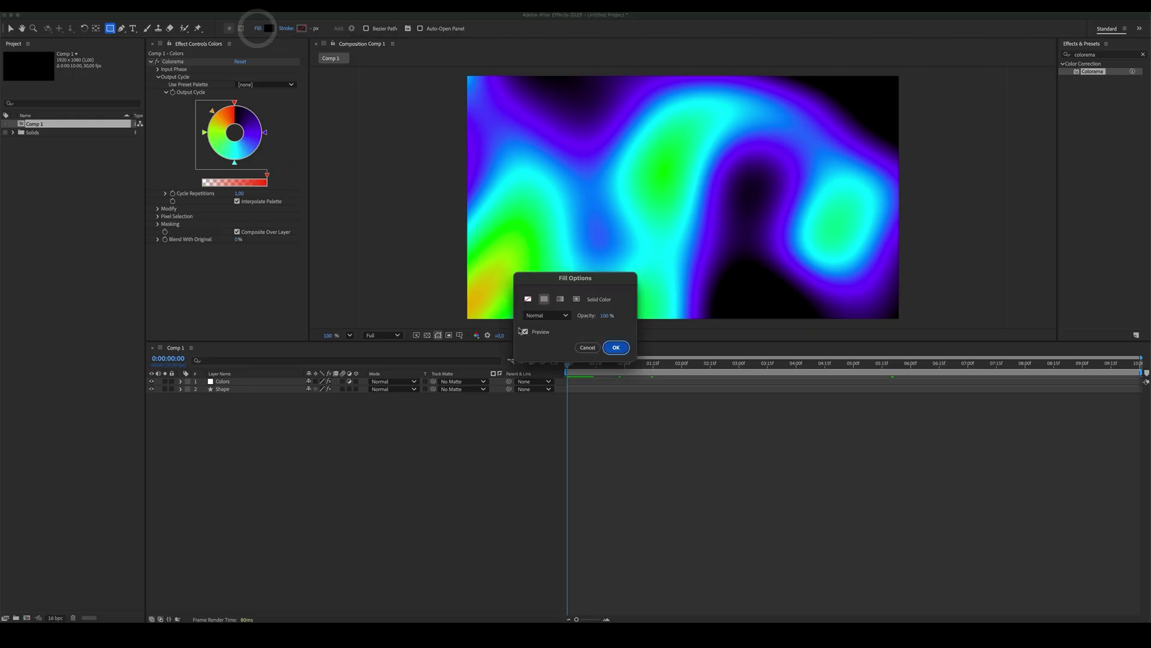
click(557, 299)
click(616, 348)
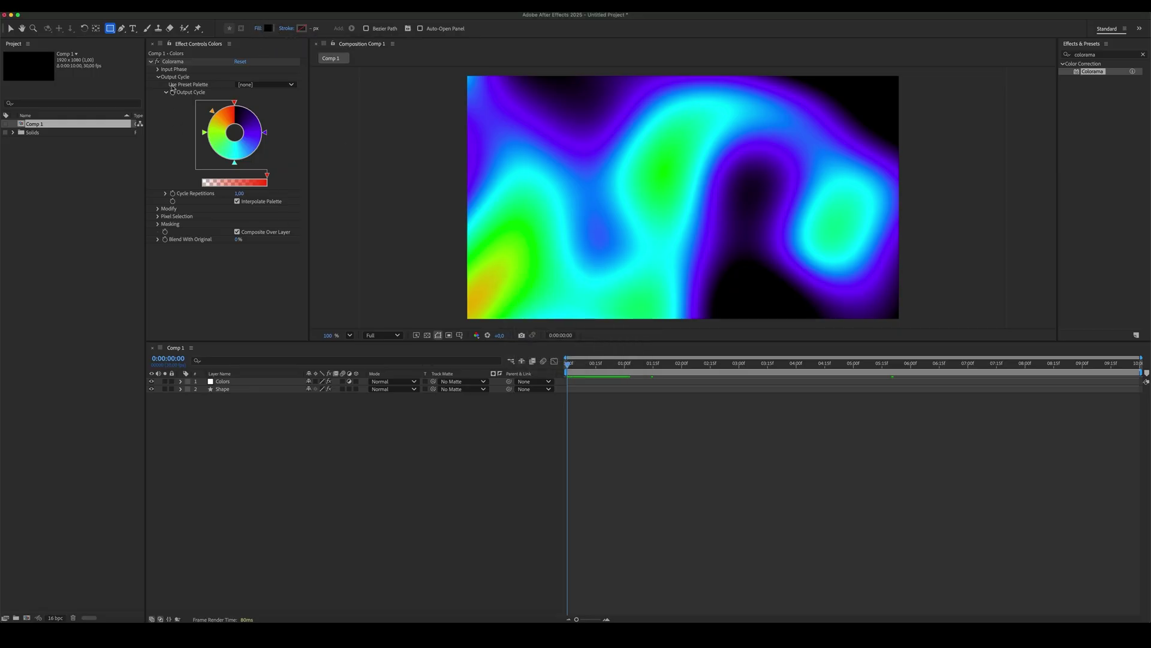
double_click(109, 28)
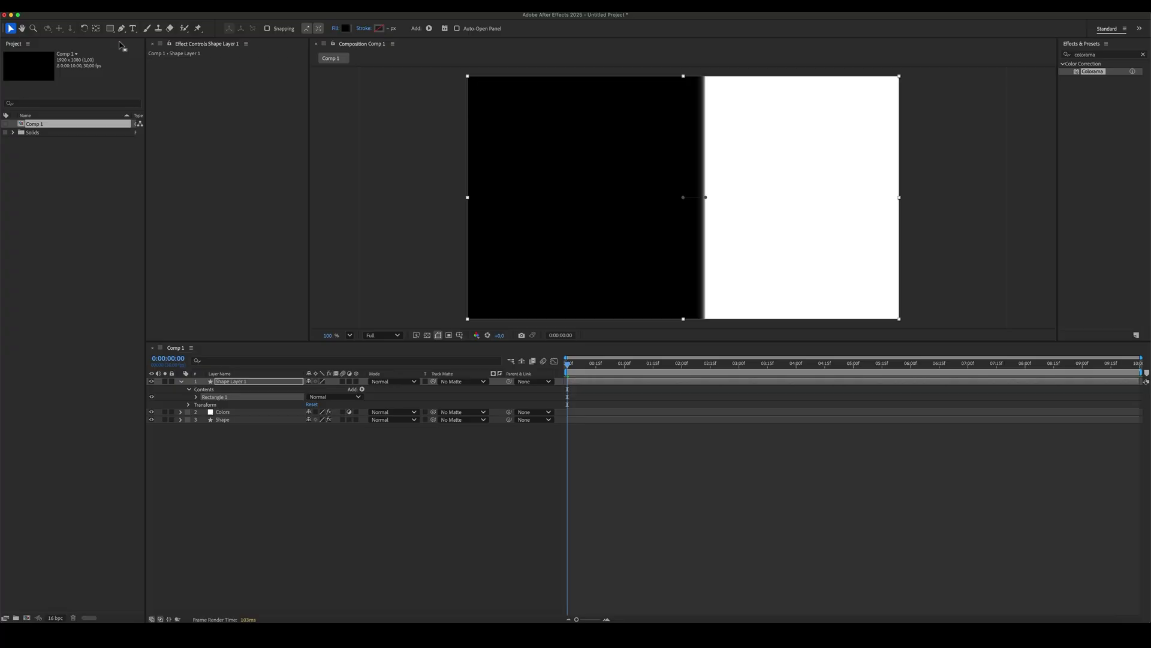
- Set the rectangle's width to 80 pixels and reposition the gradient across the strip
click(197, 397)
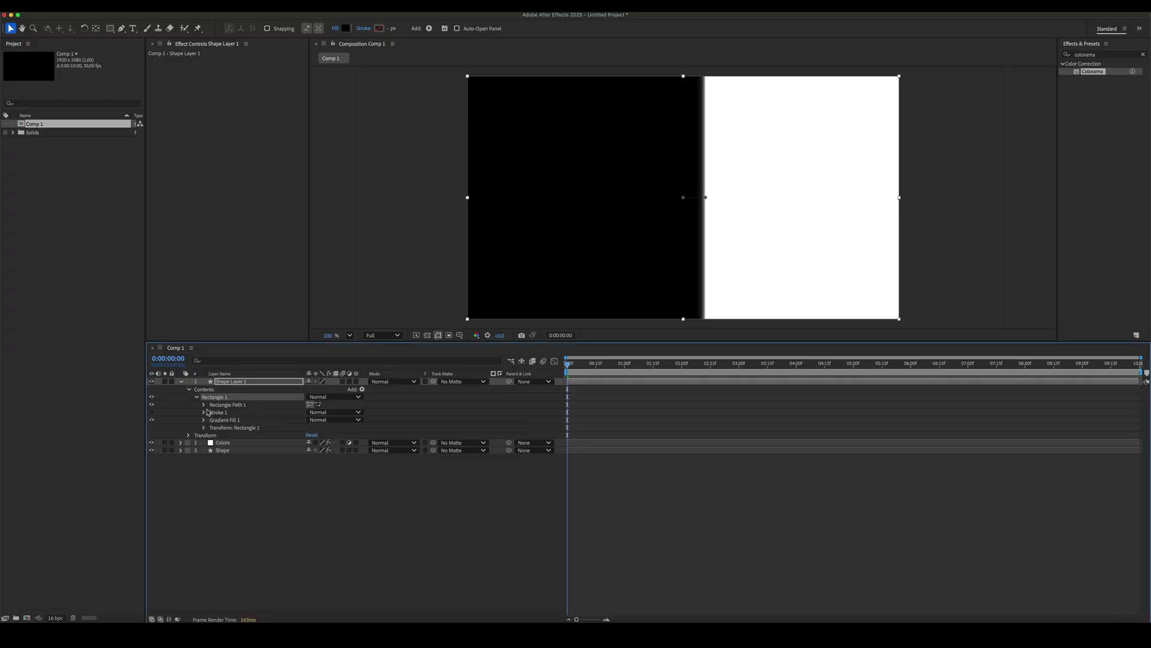
click(204, 404)
click(310, 412)
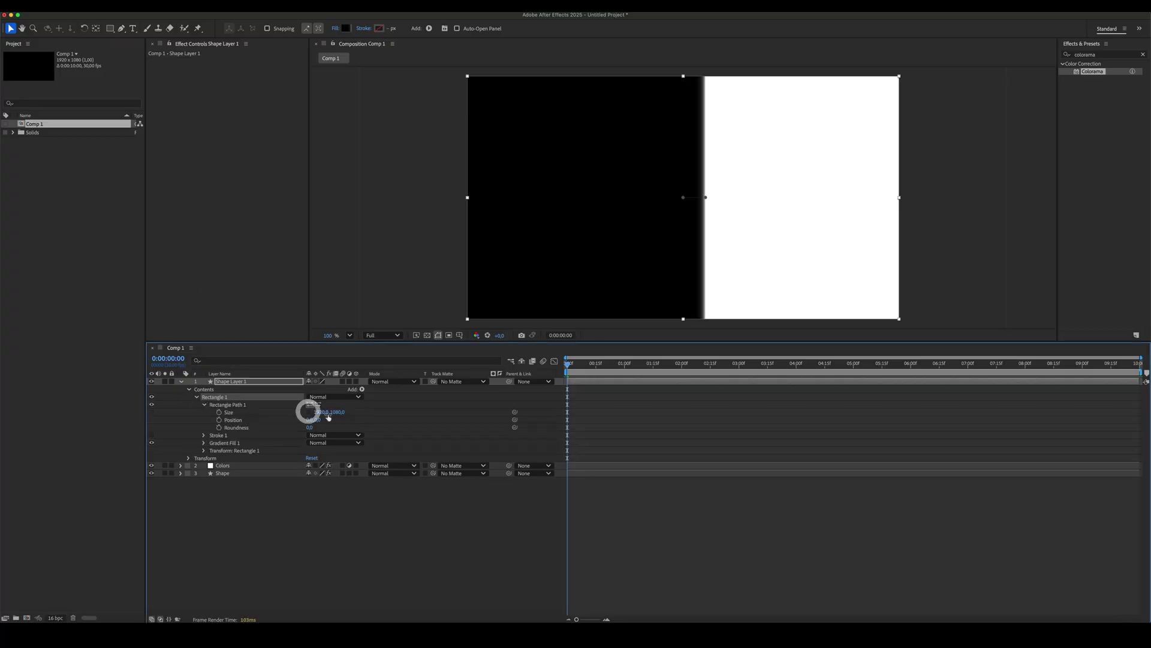
text(80)
key(Return)
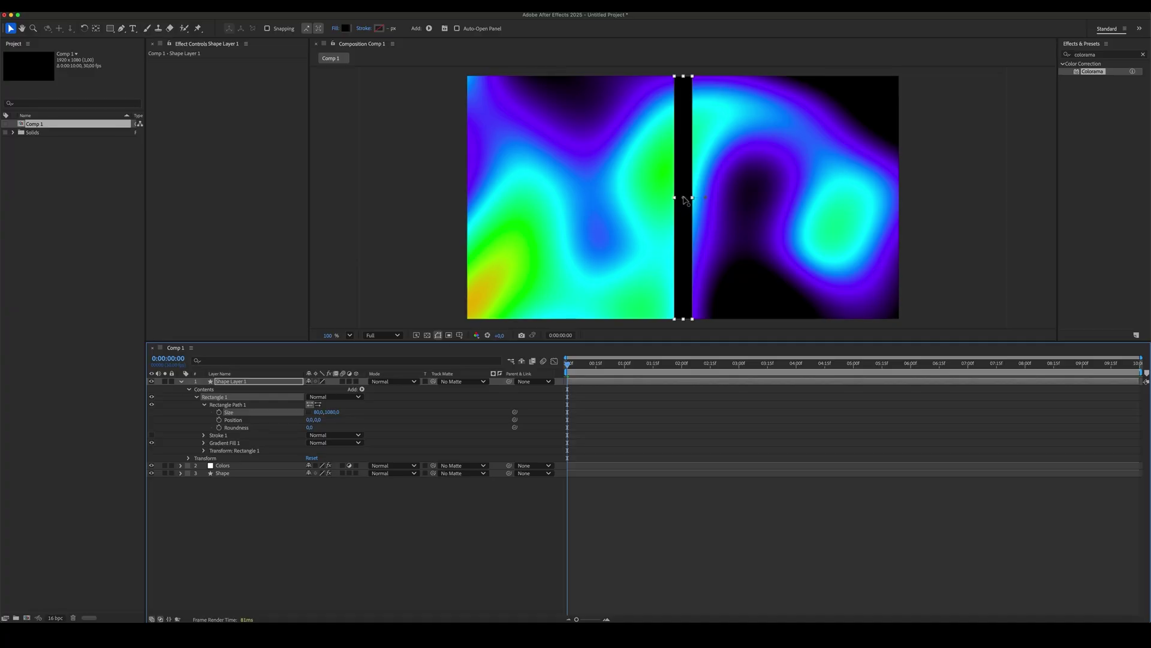
click(686, 200)
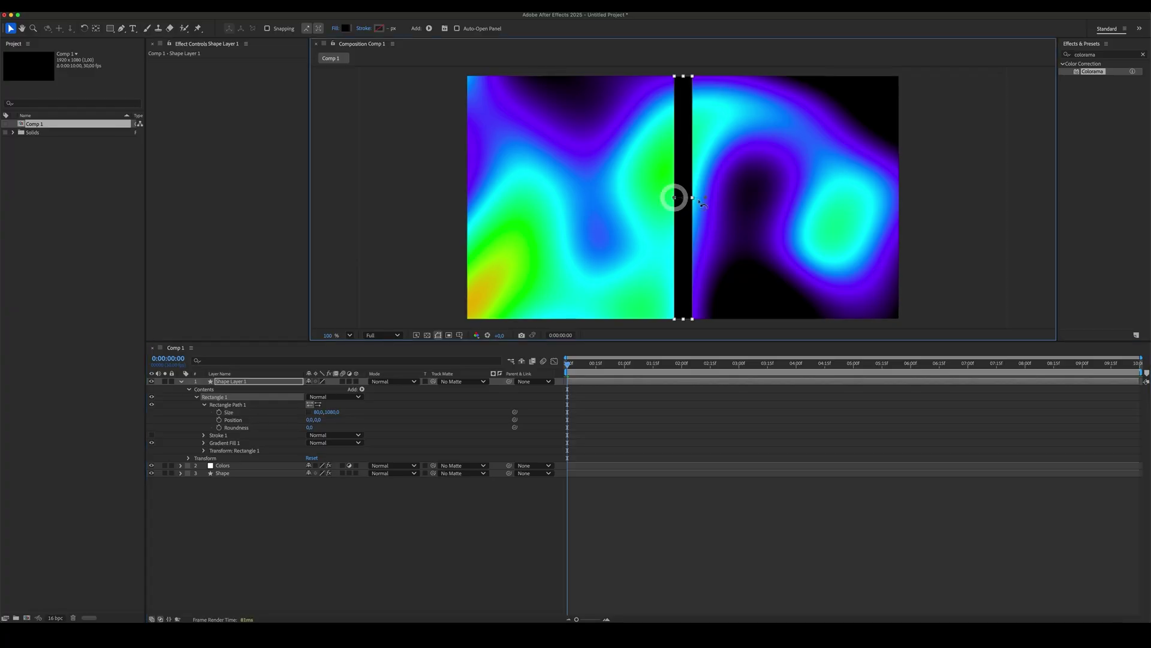
drag(675, 198, 693, 201)
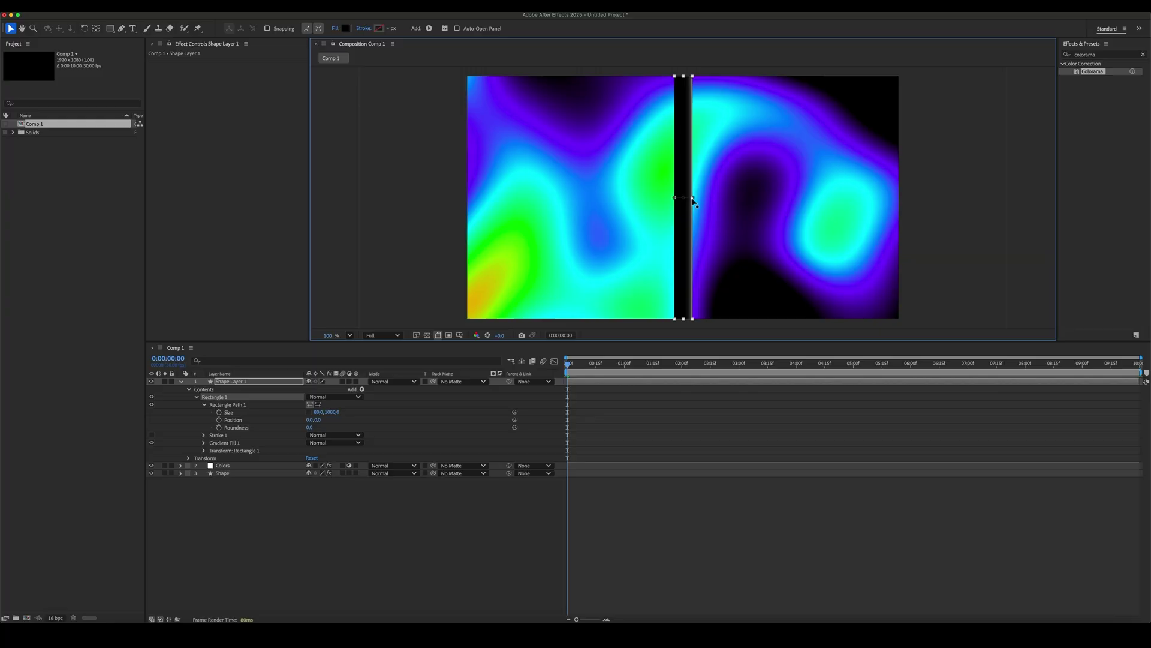
- Make the strip's gradient black-to-white with its midpoint at 50
click(346, 28)
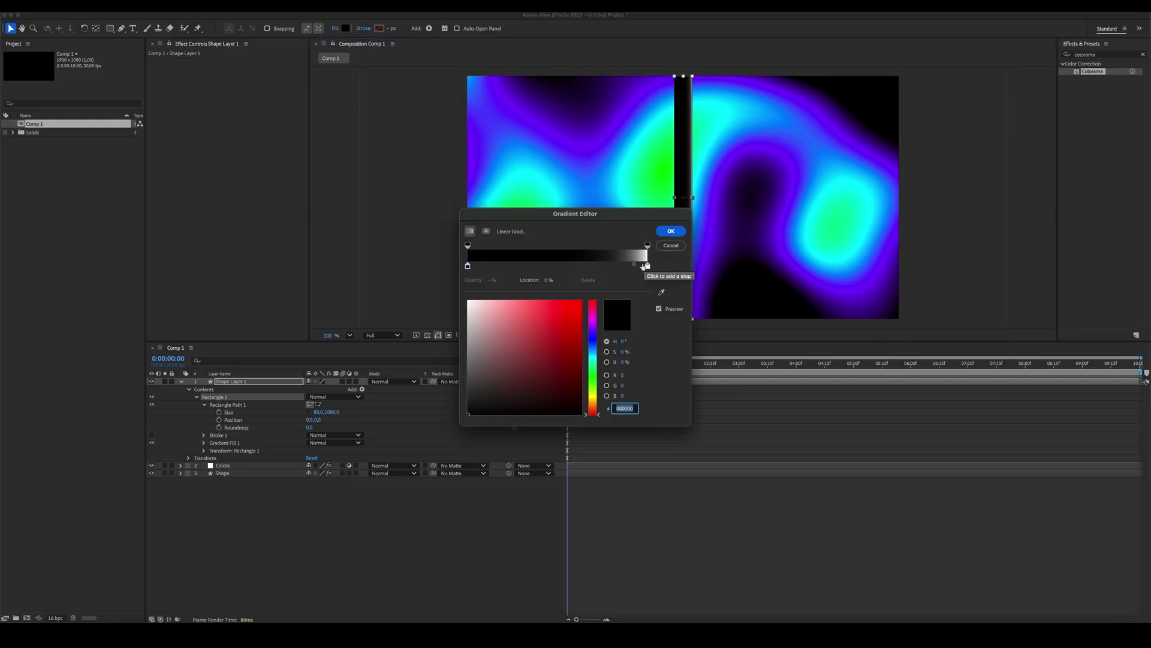
click(634, 263)
click(547, 280)
text(50)
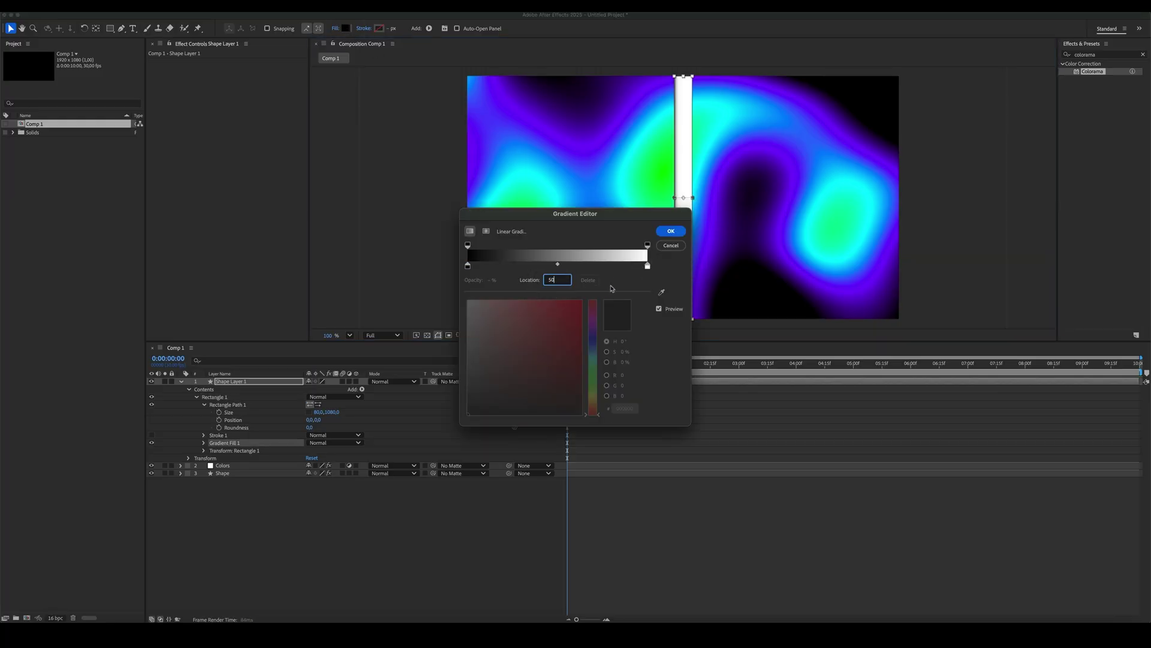
click(671, 232)
- Set the Gradient Fill Start Point to -40,0 and End Point to 40,0
click(284, 525)
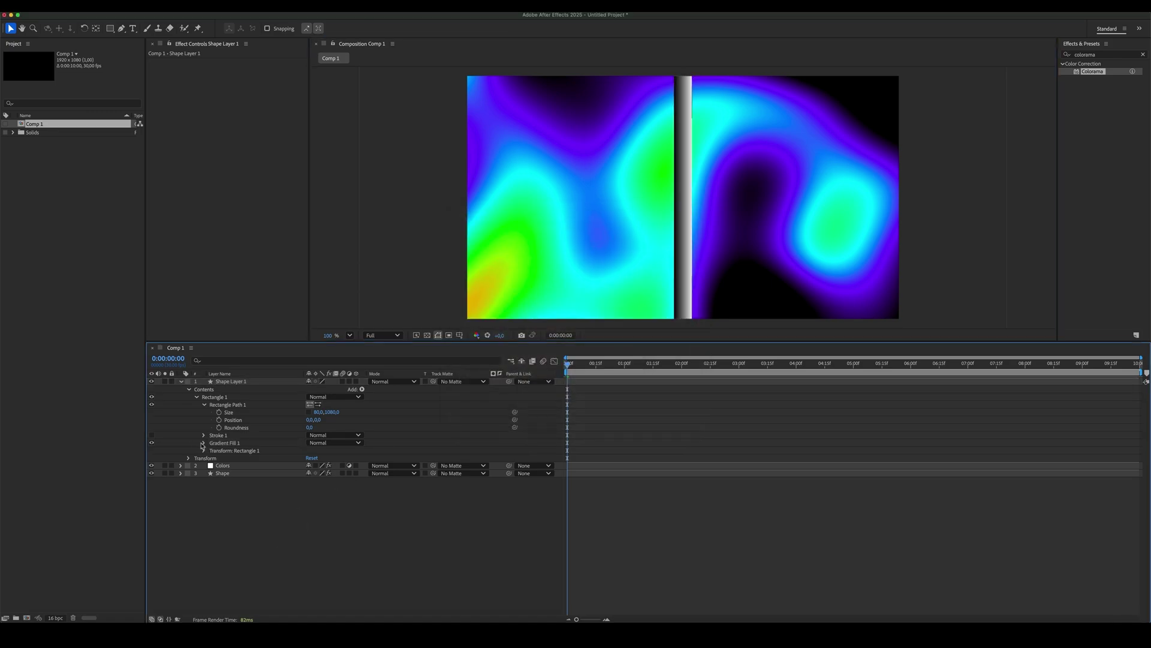
click(203, 444)
click(315, 474)
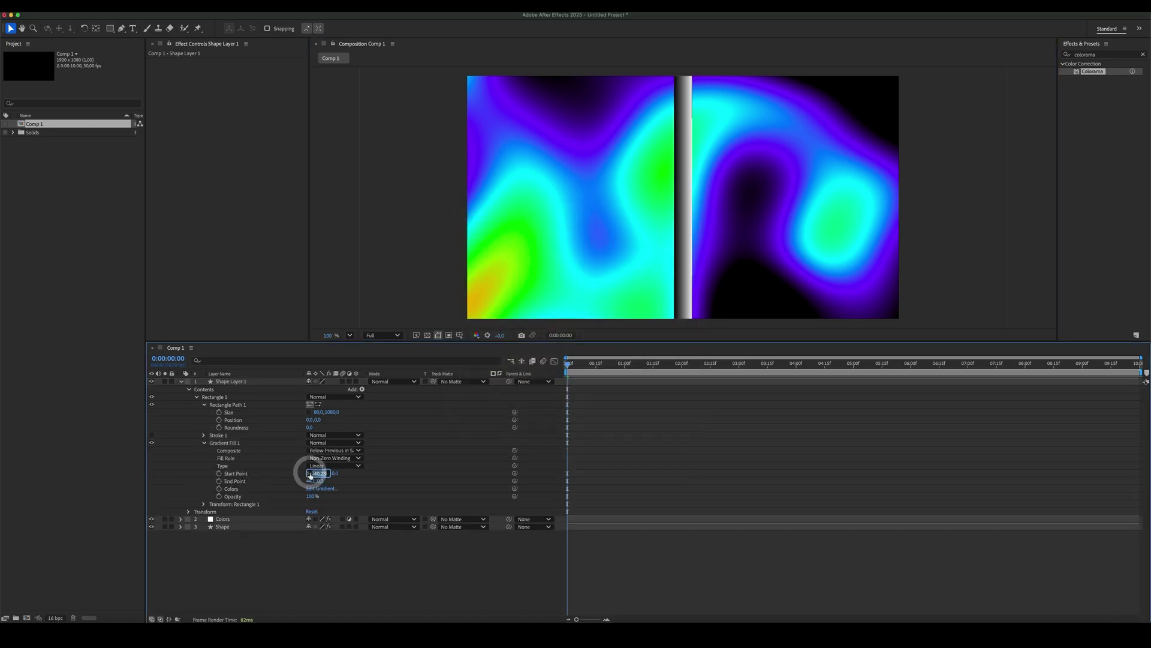
text(-40)
key(Return)
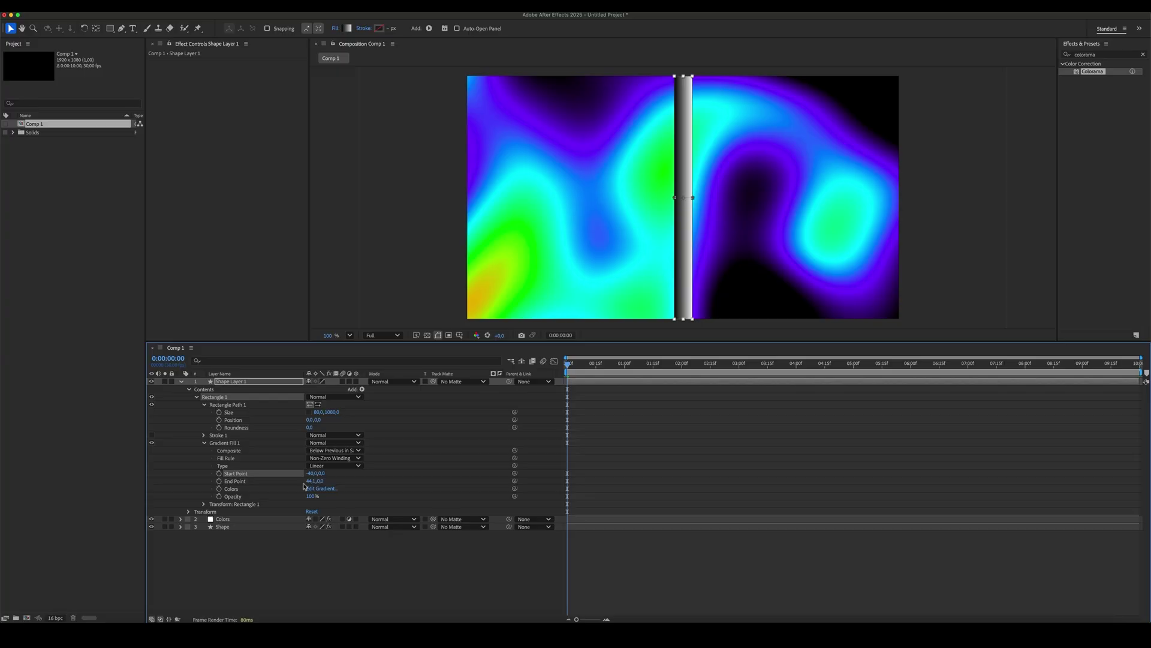
click(311, 481)
text(40)
click(412, 472)
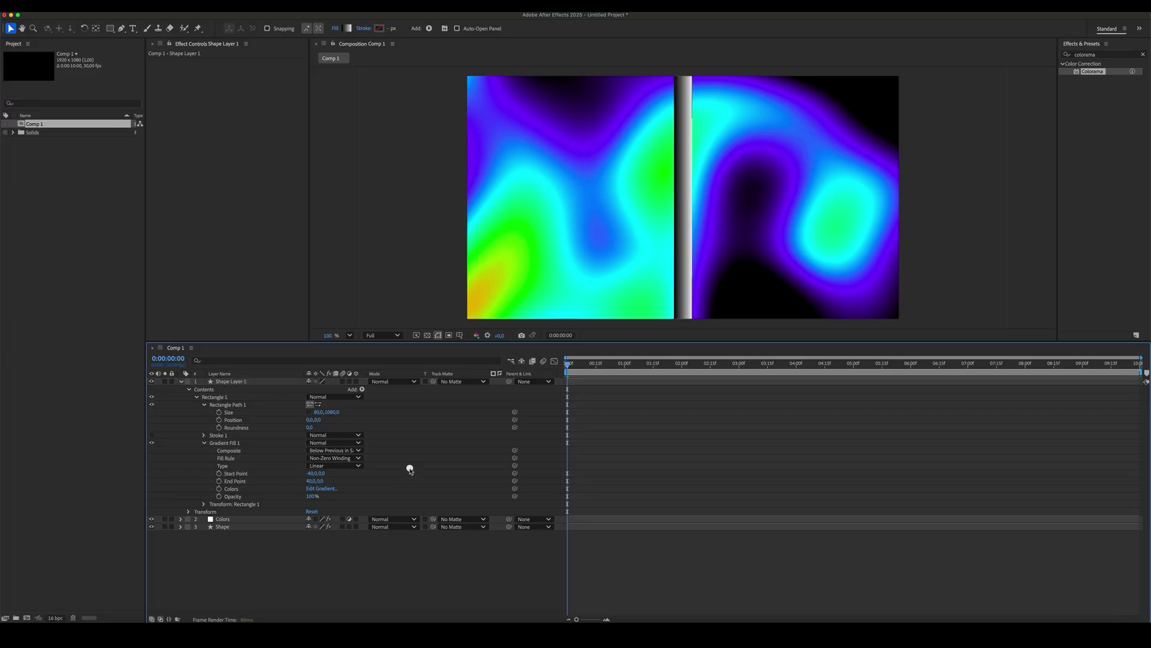
- Move the stripe layer to the composition's left edge
click(180, 381)
click(239, 381)
drag(685, 162, 477, 164)
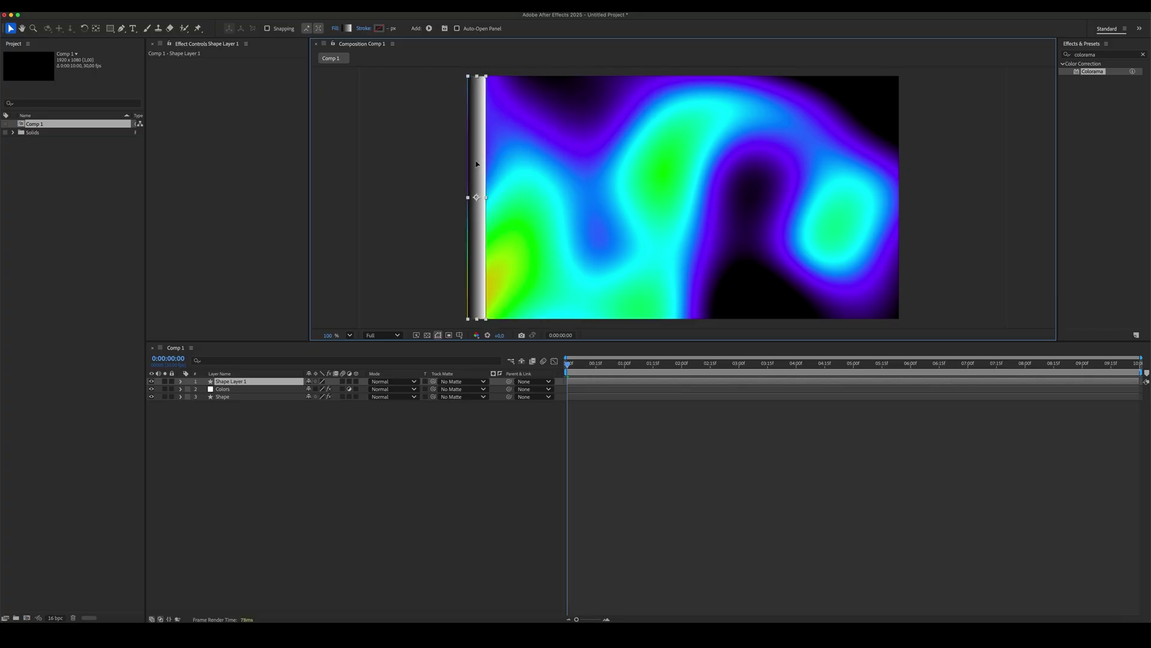
- Show the Align panel from the Window menu
click(267, 6)
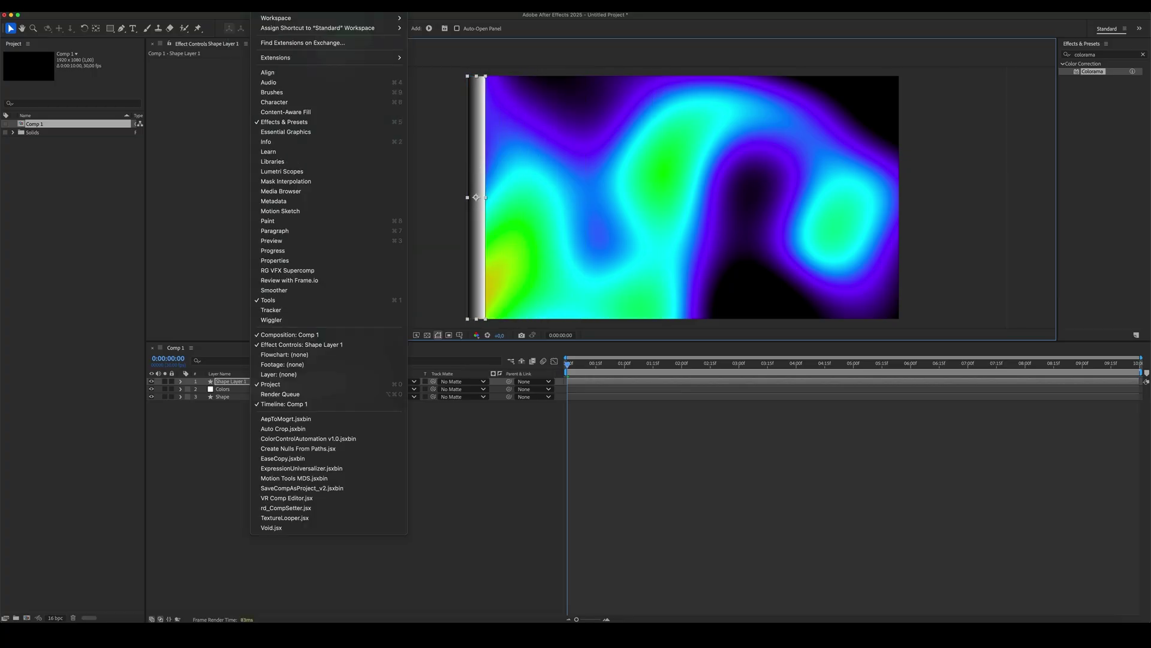
click(267, 72)
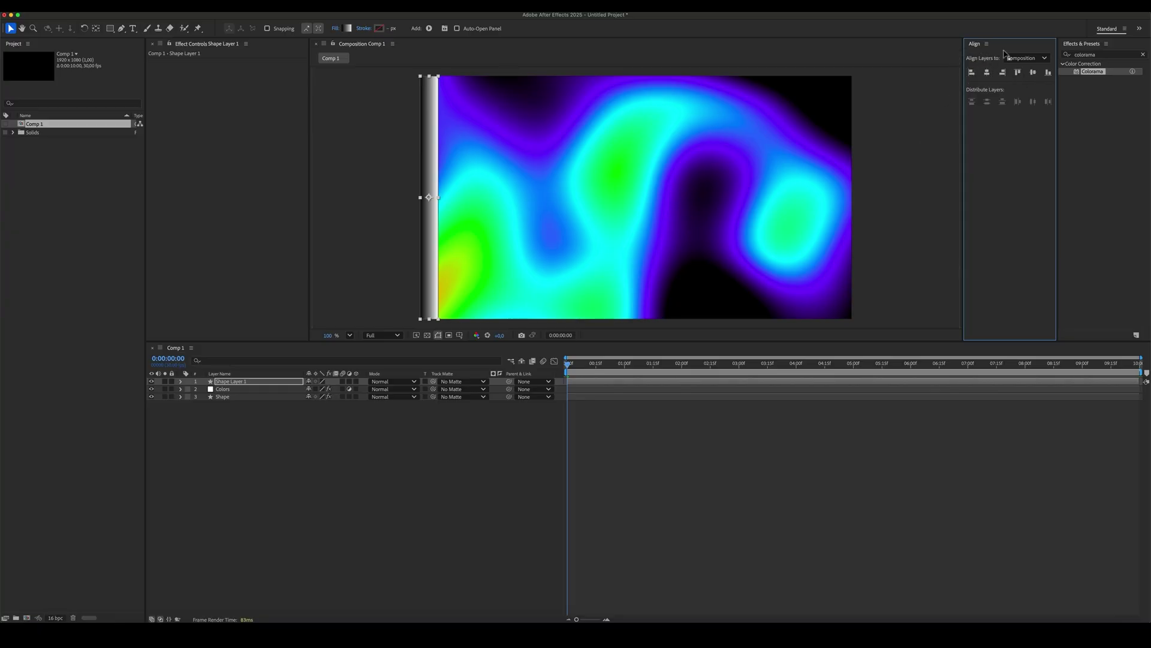
click(456, 467)
key(ctrl+t)
click(463, 472)
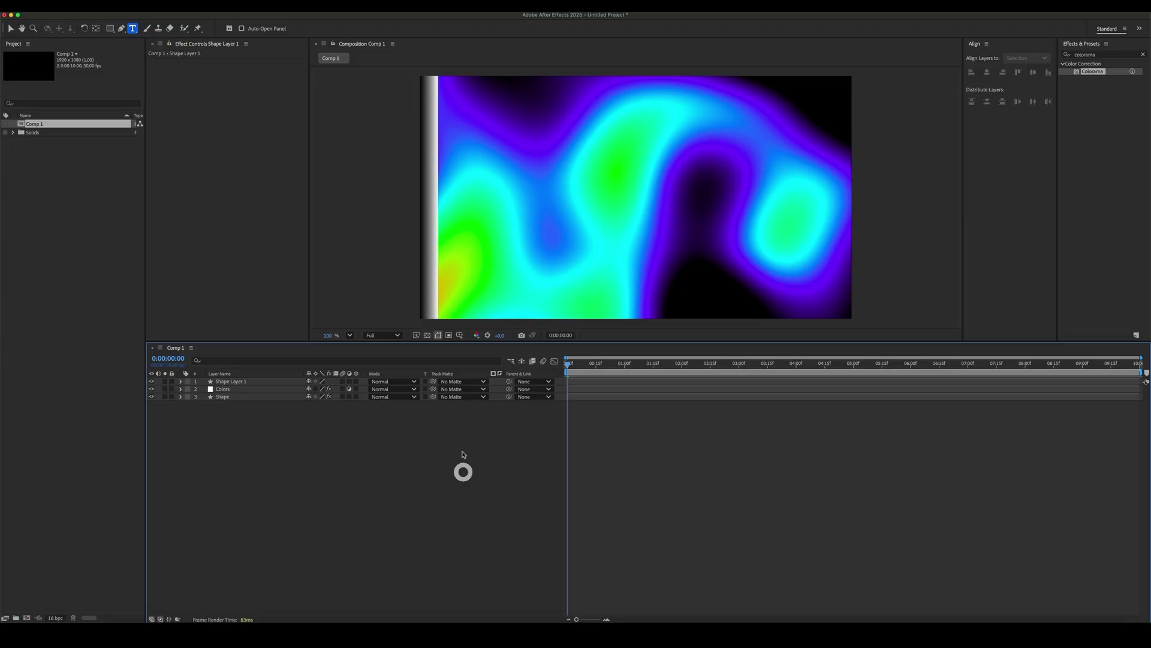
- Rename the stripe layer 'Refraction' and expand its Contents
click(297, 492)
click(227, 382)
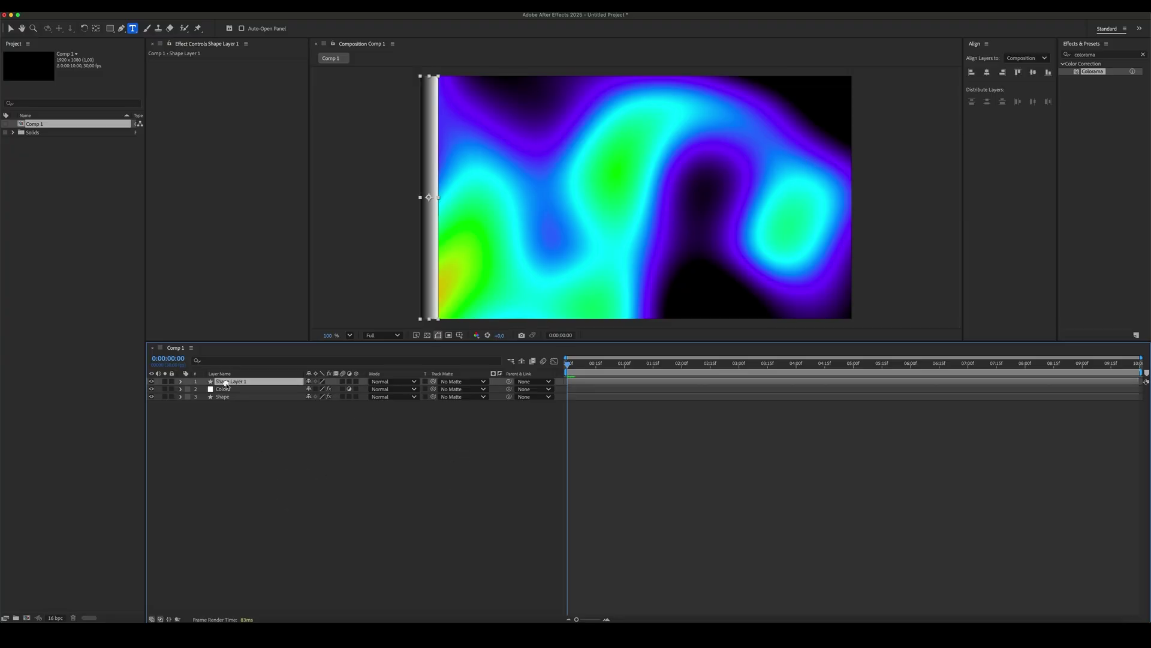
text(Refraction)
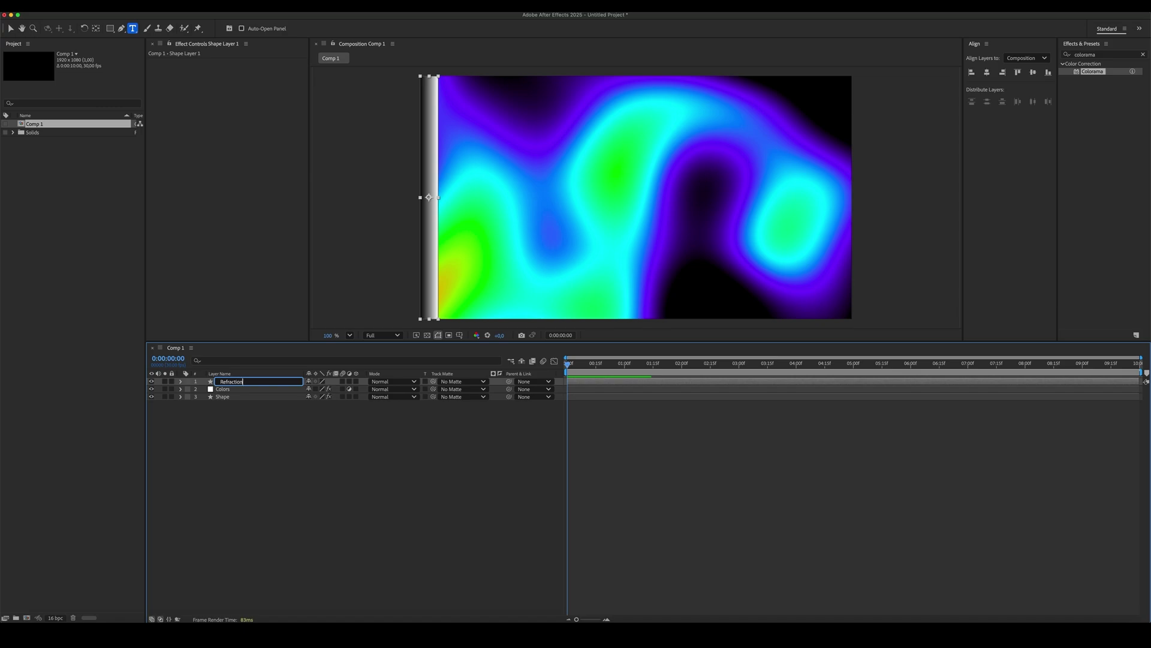
key(Return)
click(201, 424)
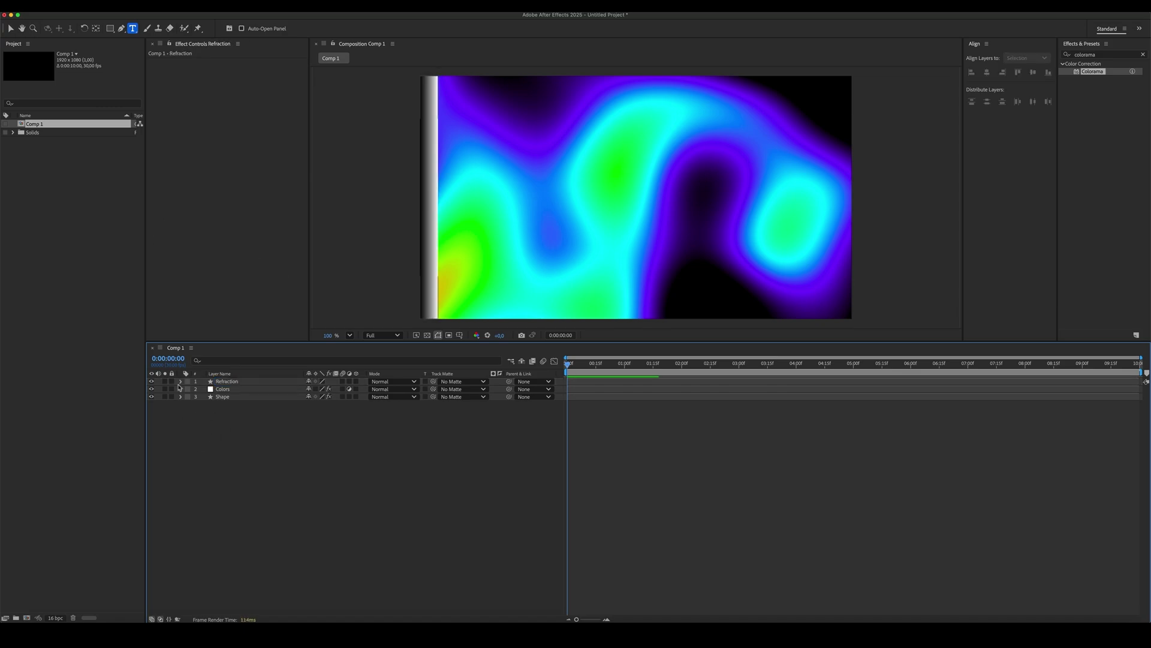
click(180, 381)
click(205, 443)
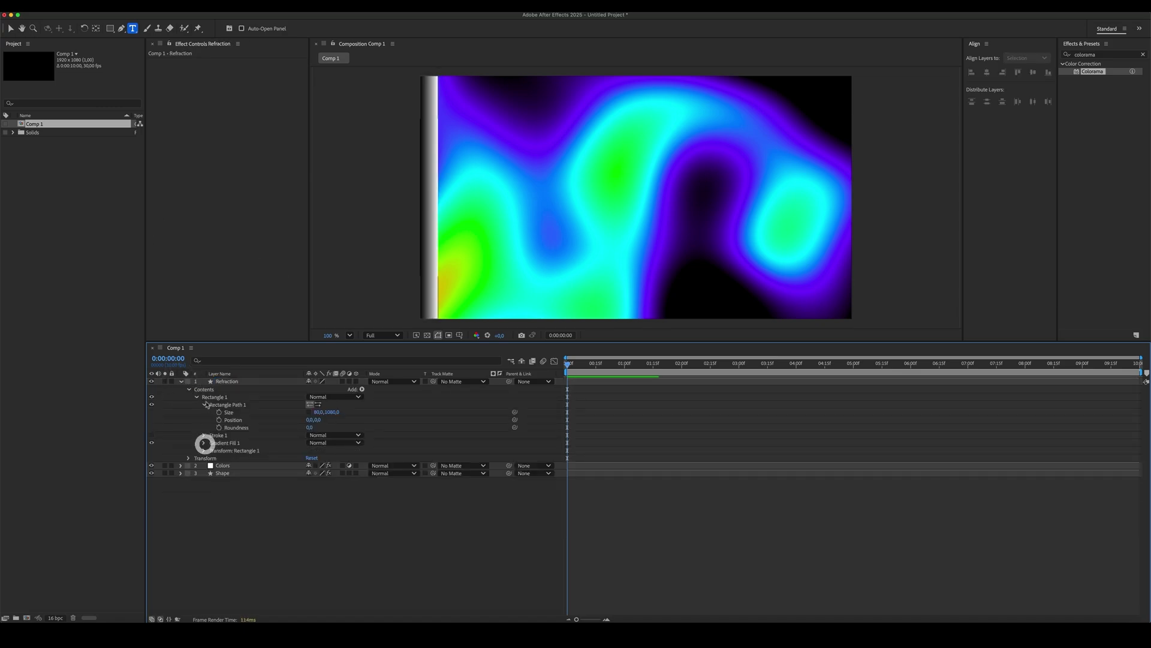
- Add a Repeater to the stripe with Position offset 80,0 and 24 copies
click(204, 404)
click(361, 389)
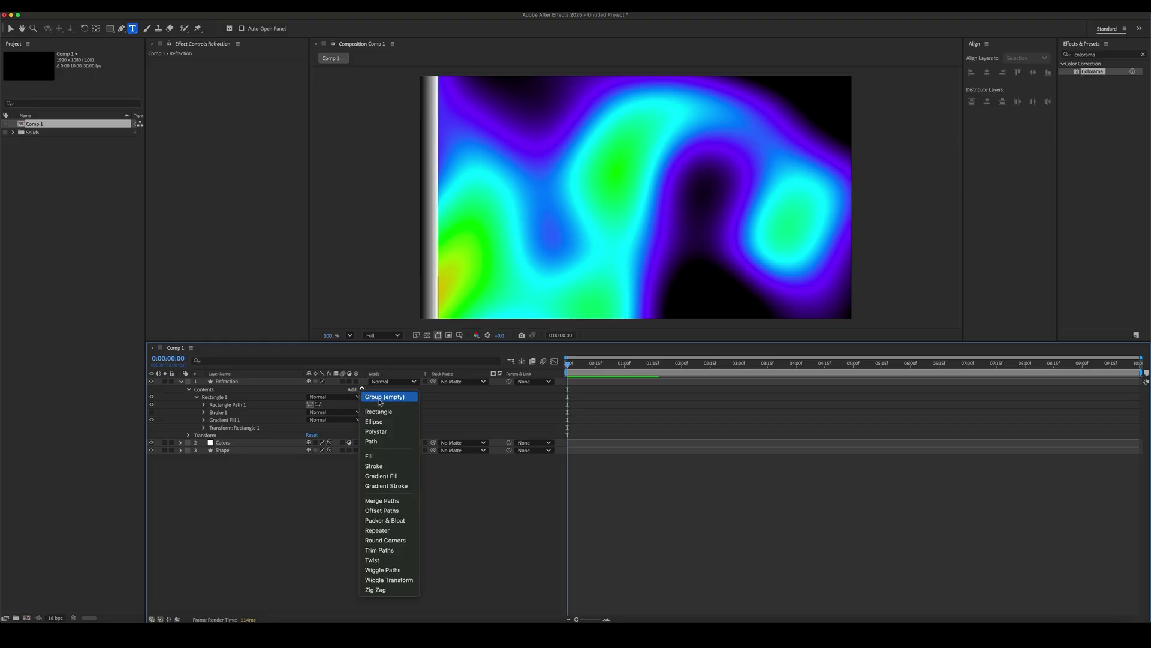
click(385, 531)
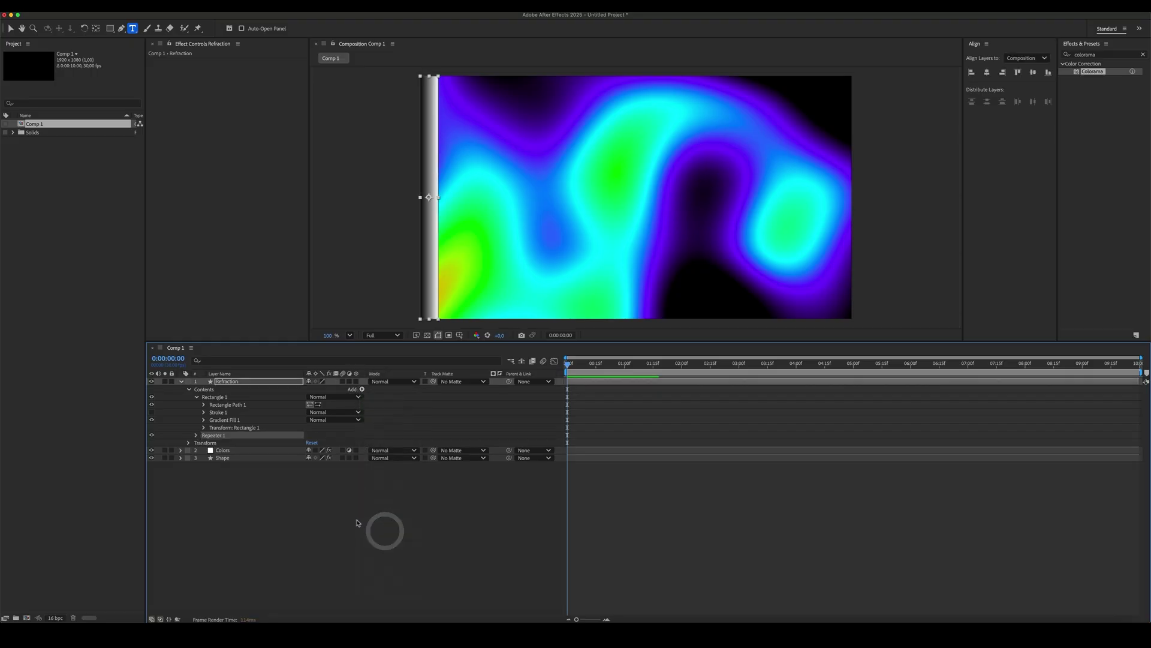
click(196, 436)
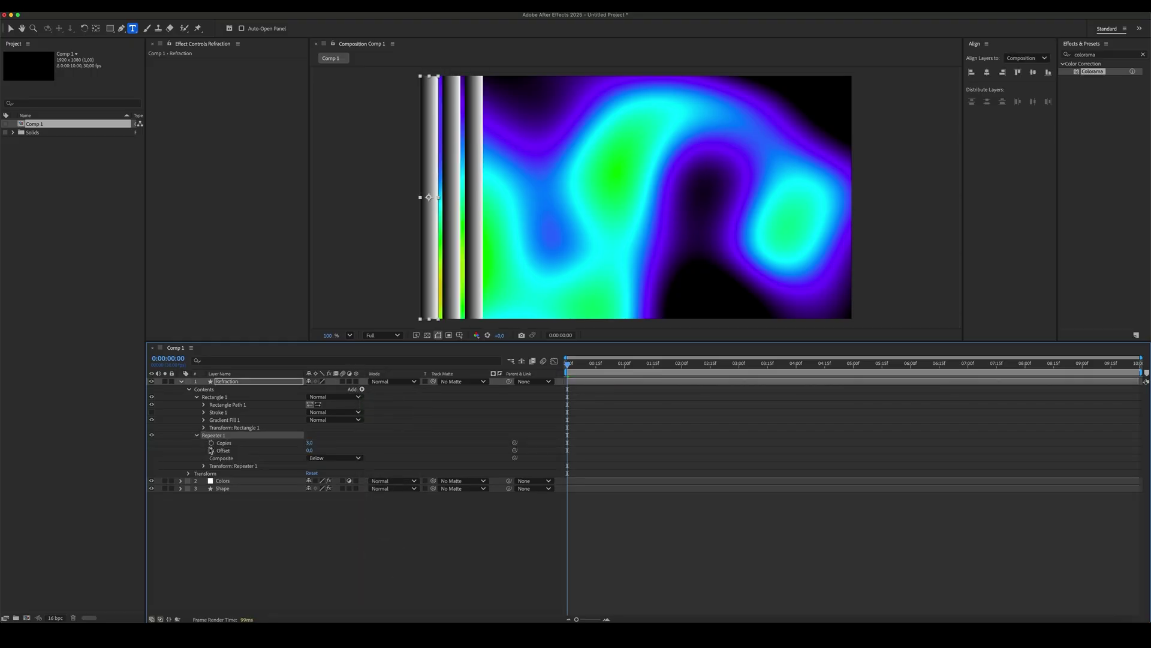
click(204, 466)
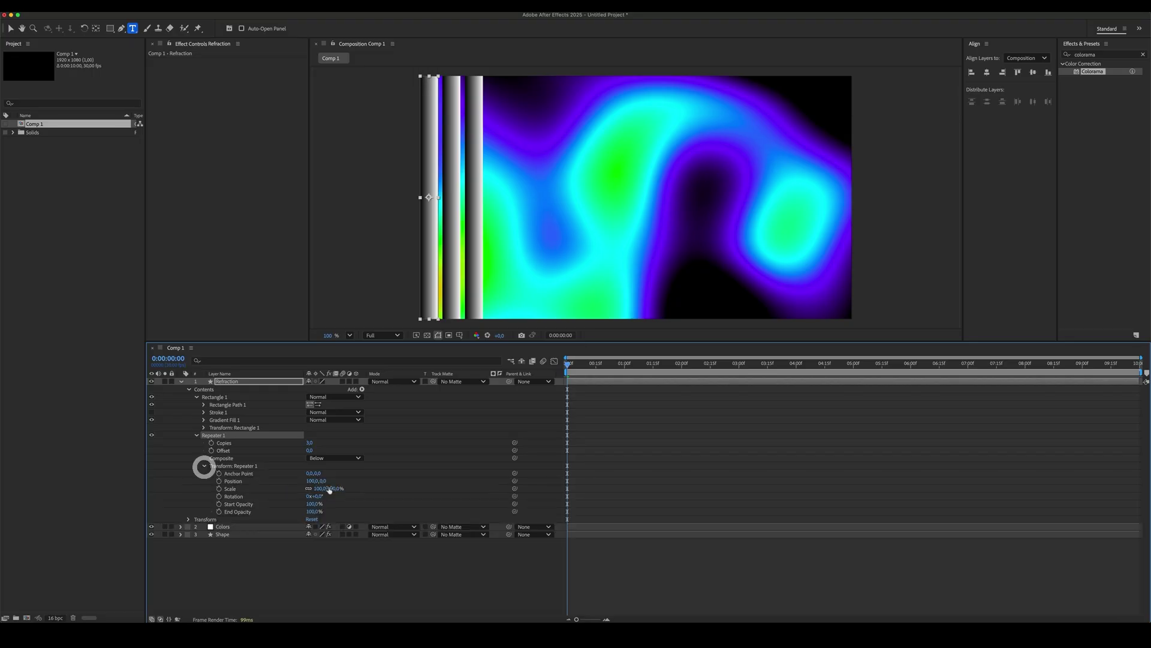
click(314, 480)
text(80)
click(393, 483)
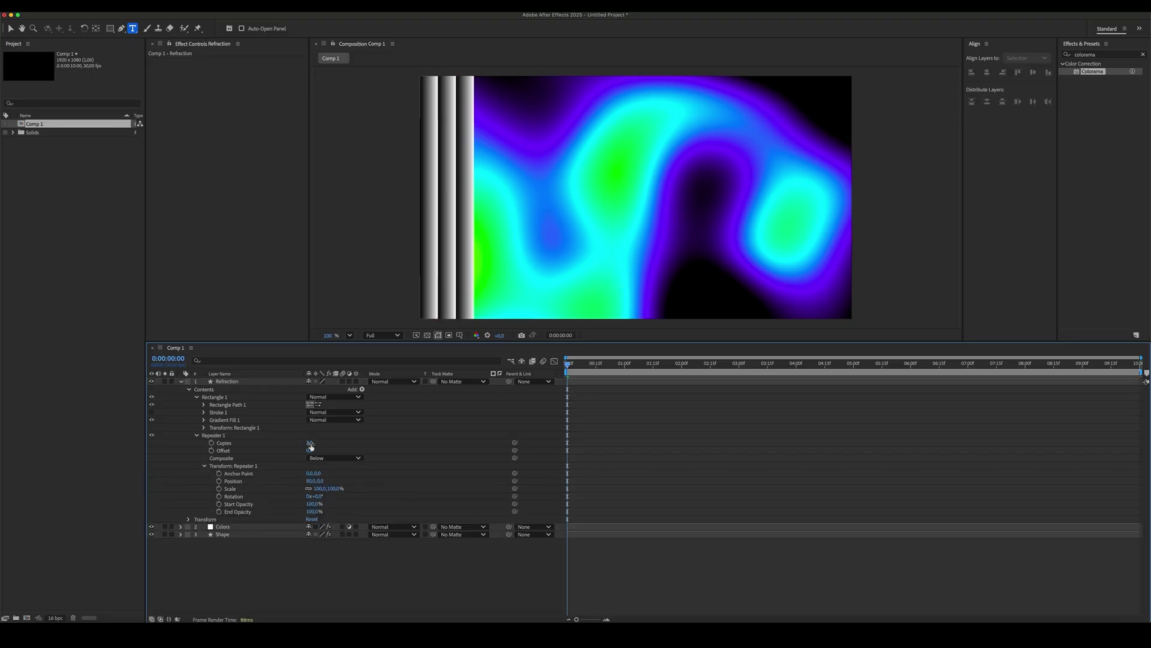
drag(310, 443, 388, 444)
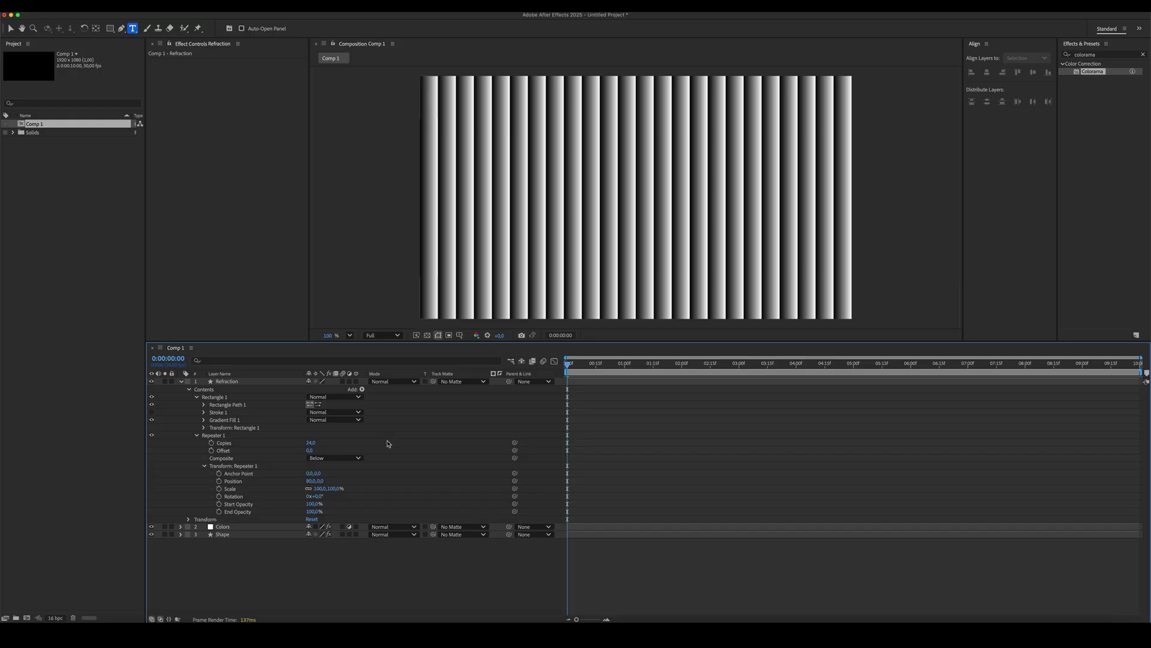
click(181, 382)
right_click(244, 451)
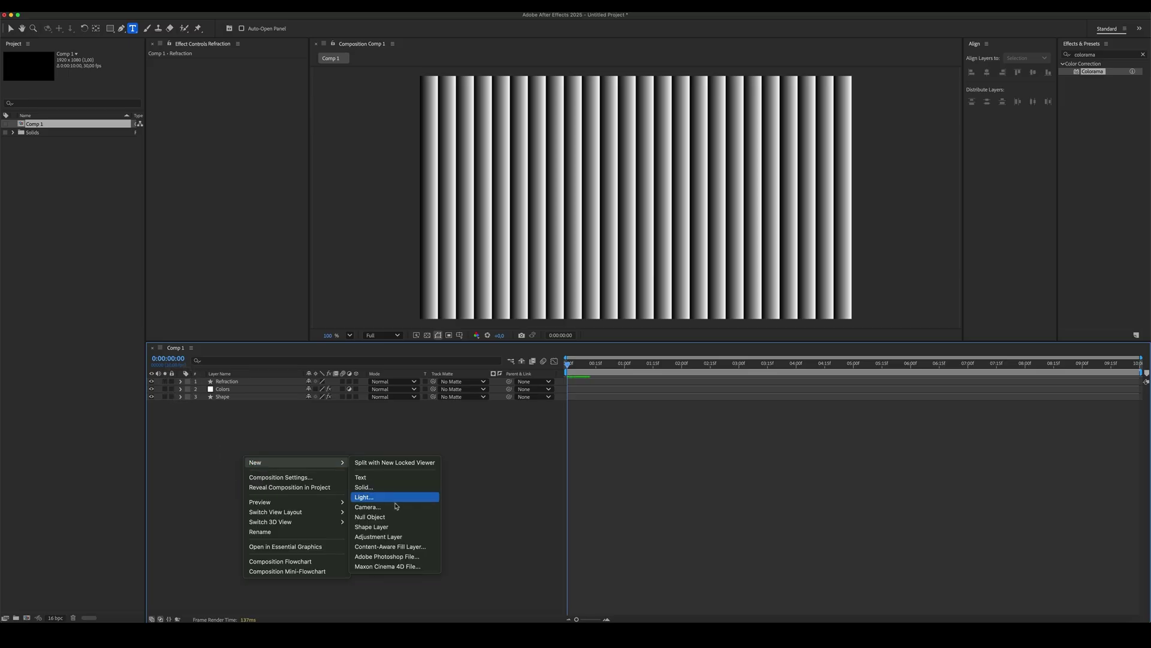
- Add an adjustment layer named Displacement and move it below the Colors layer
click(403, 535)
key(Return)
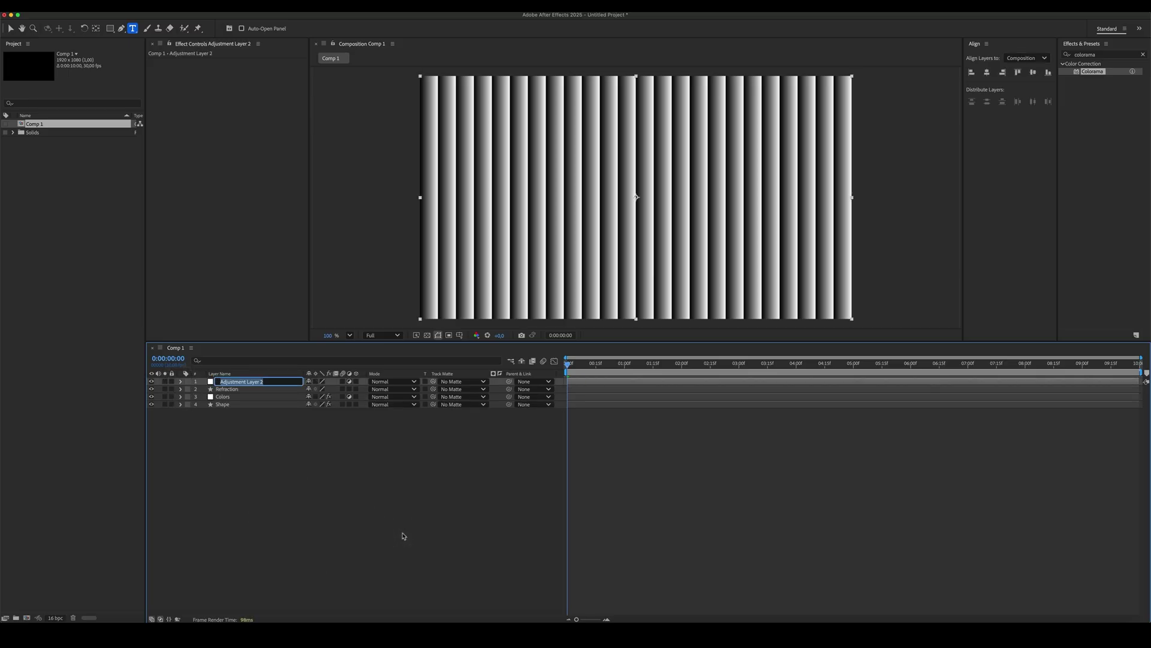
text(Displacement)
key(Return)
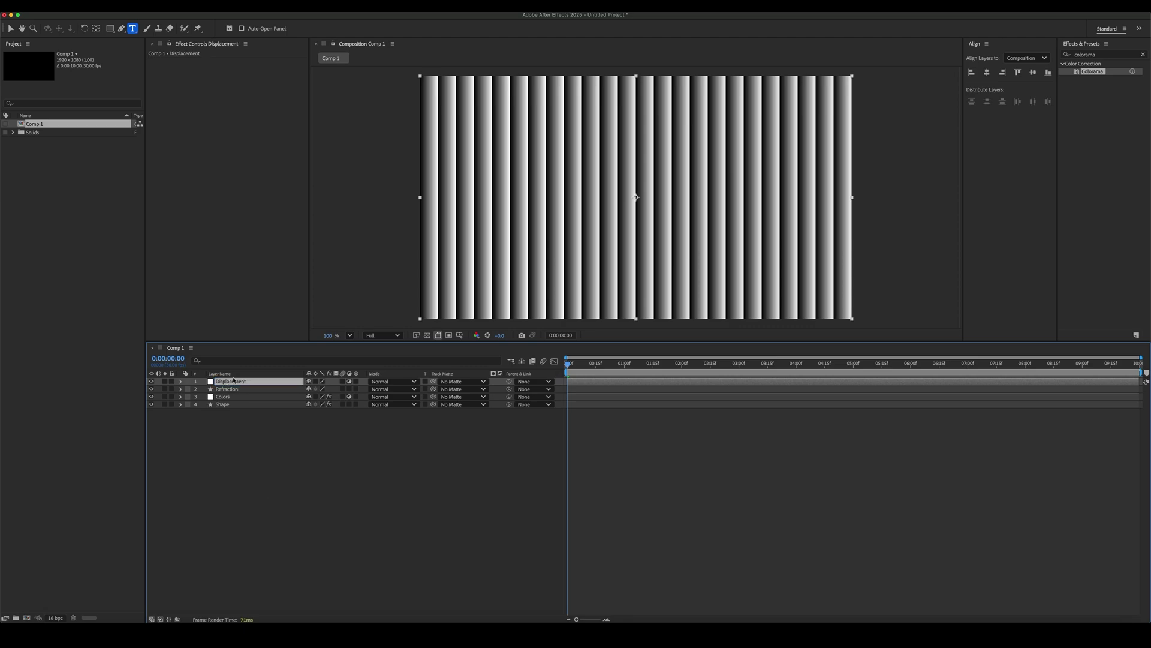
drag(234, 380, 232, 397)
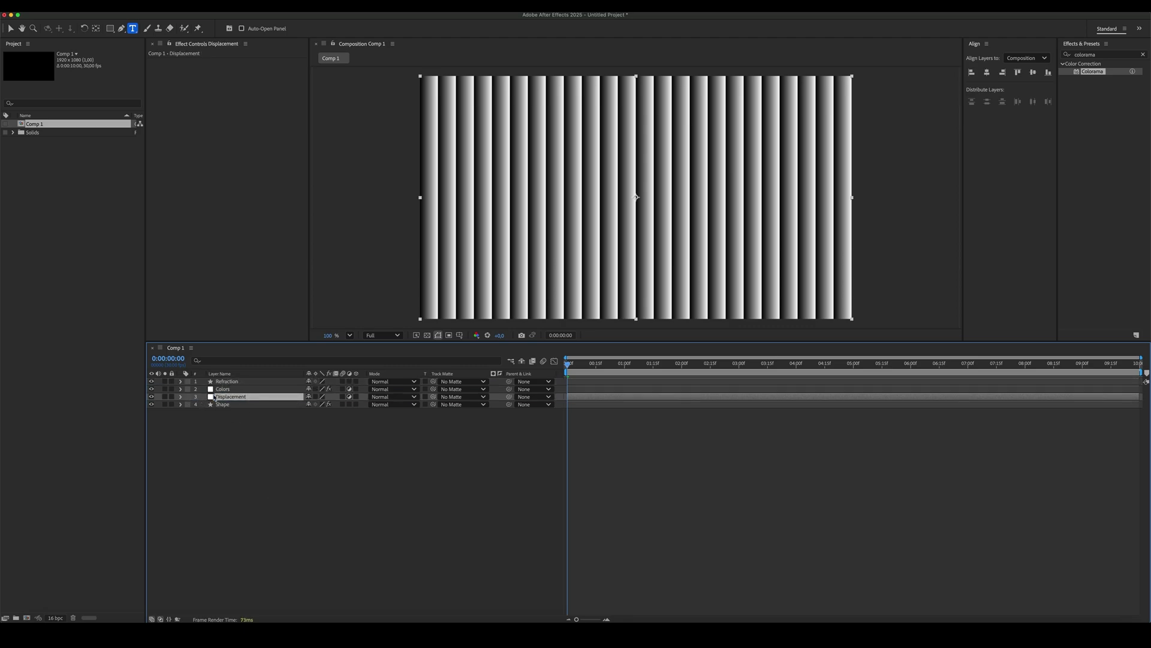
click(272, 471)
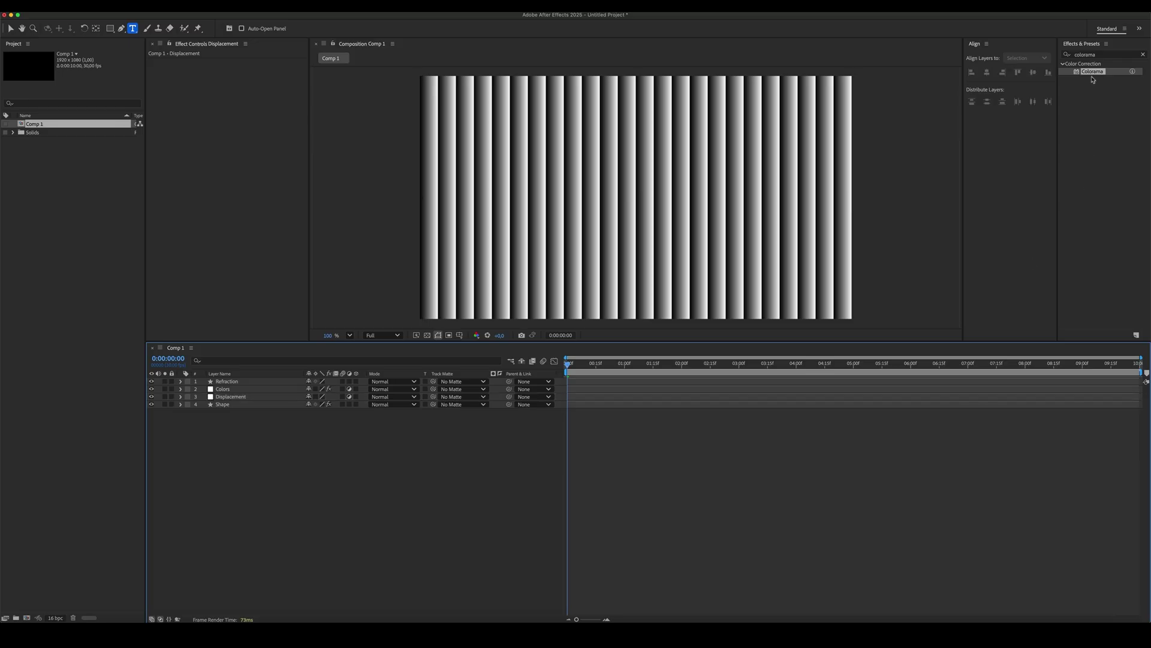
- Apply Displacement Map to Displacement using the Refraction layer with effects, and hide Refraction
click(1085, 55)
text(dis)
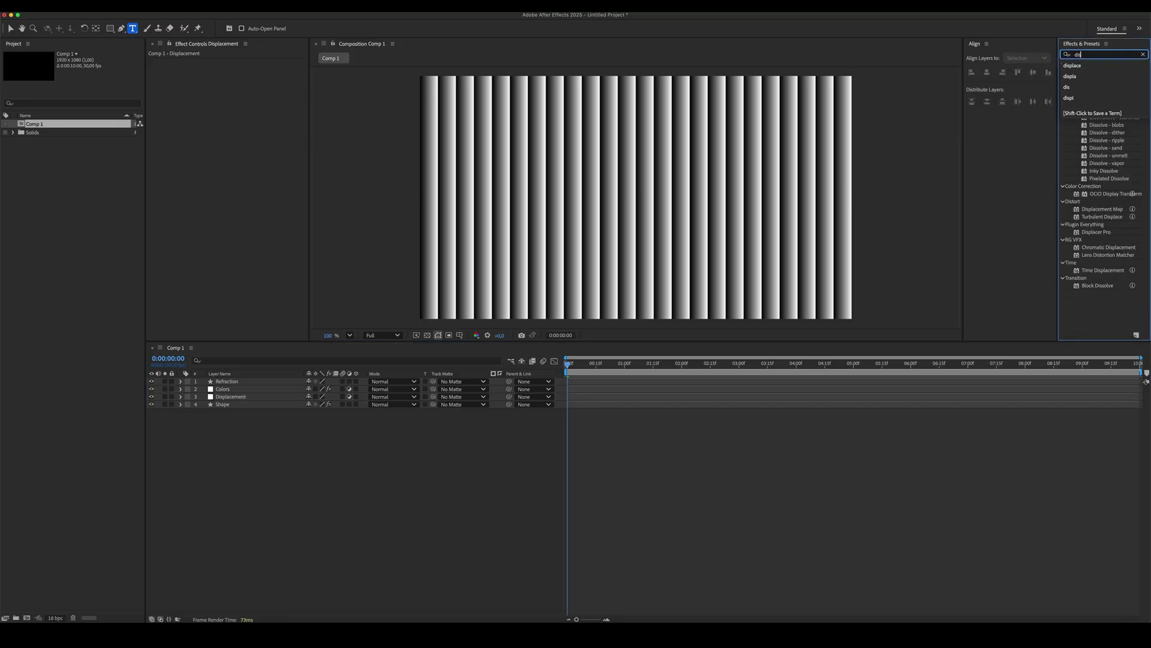
text(placement map)
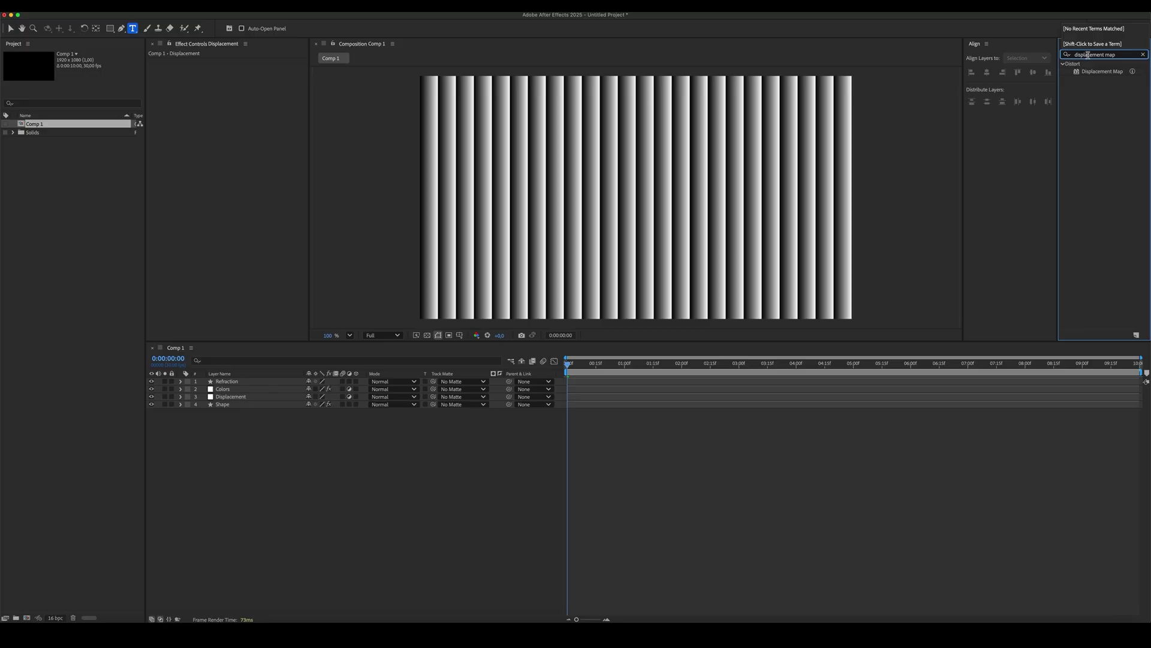
drag(1102, 72, 272, 401)
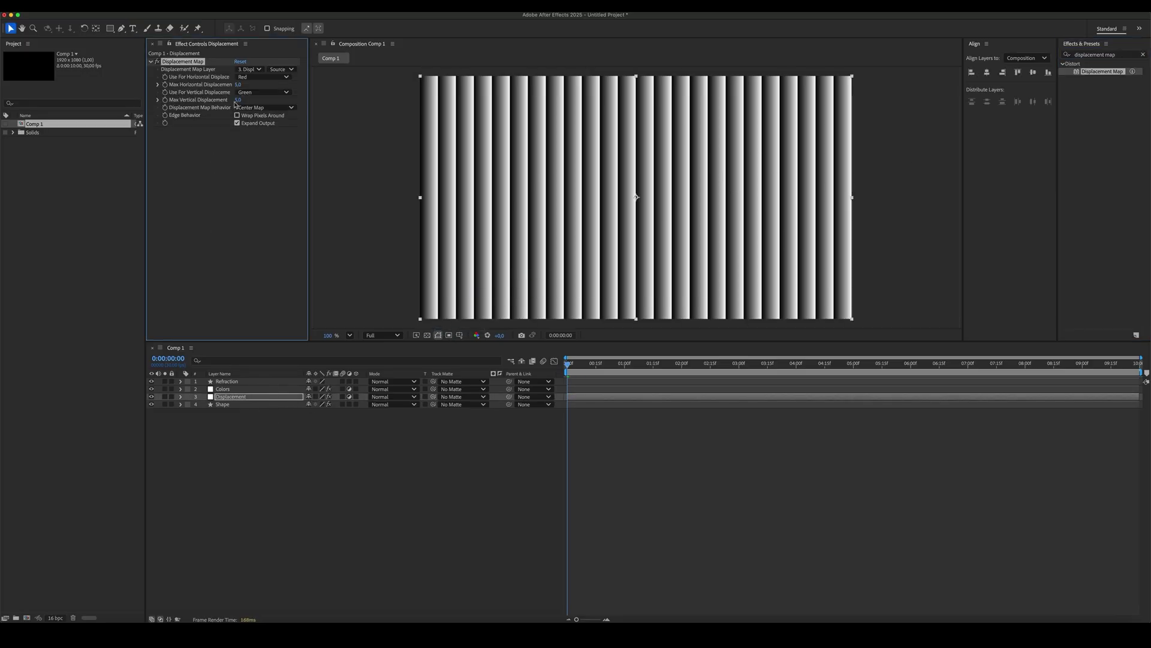
click(246, 70)
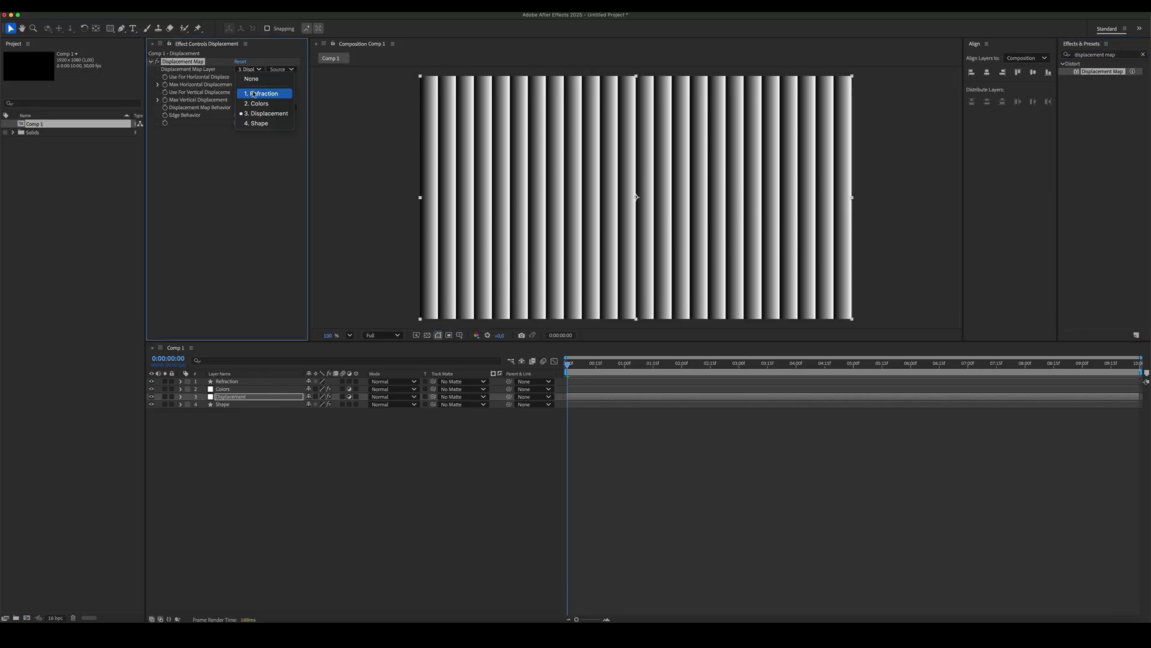
click(255, 94)
click(151, 381)
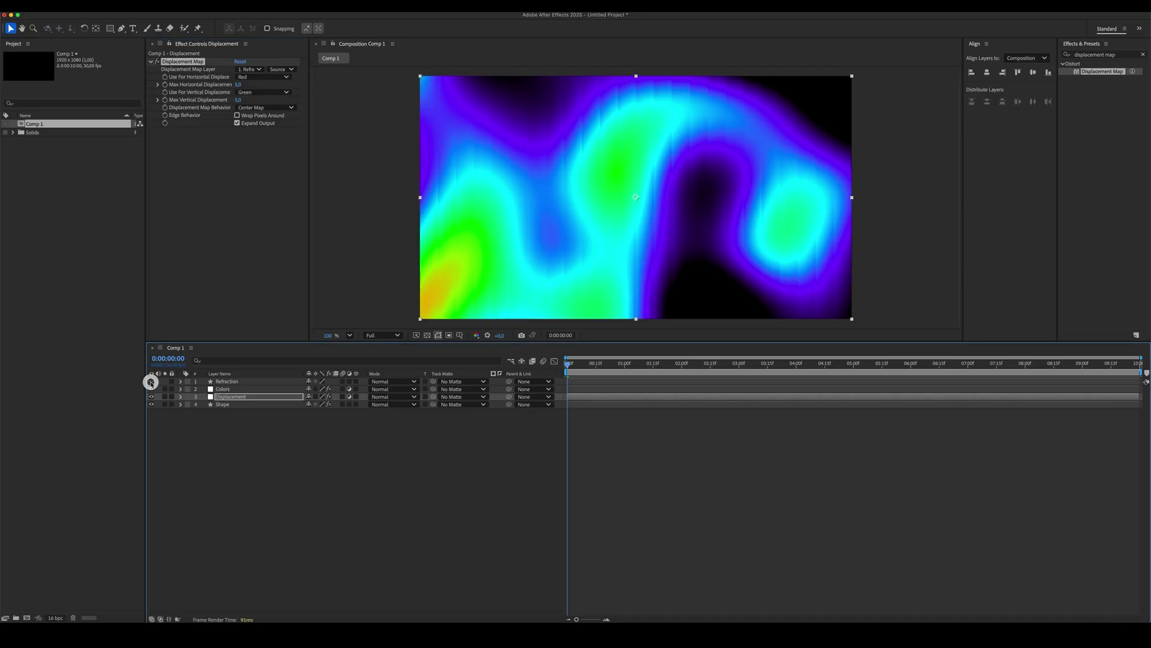
click(292, 69)
click(295, 98)
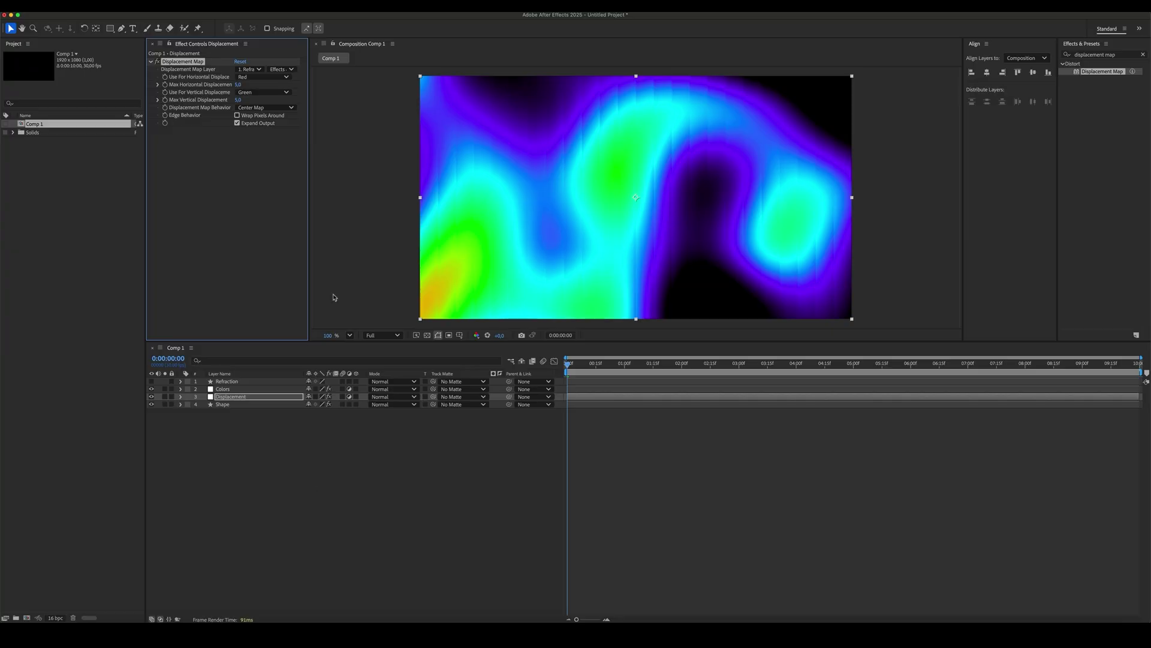
- Set Max Horizontal Displacement to 250 and Max Vertical Displacement to 116
click(238, 85)
text(200)
key(Return)
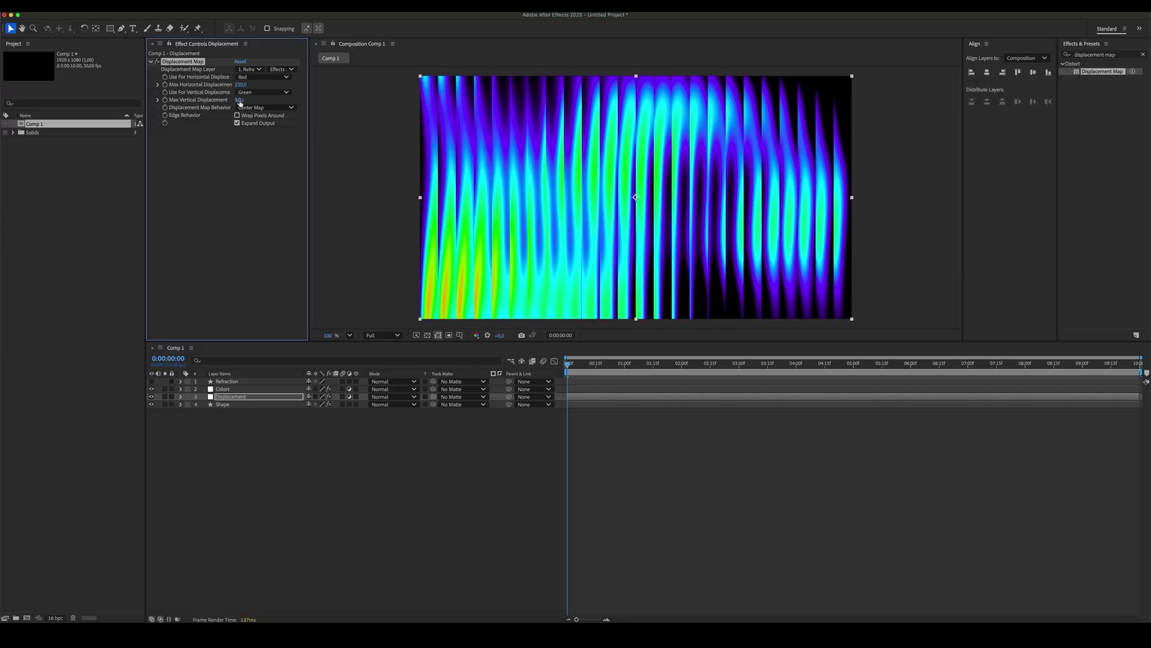
click(240, 100)
text(116)
key(Return)
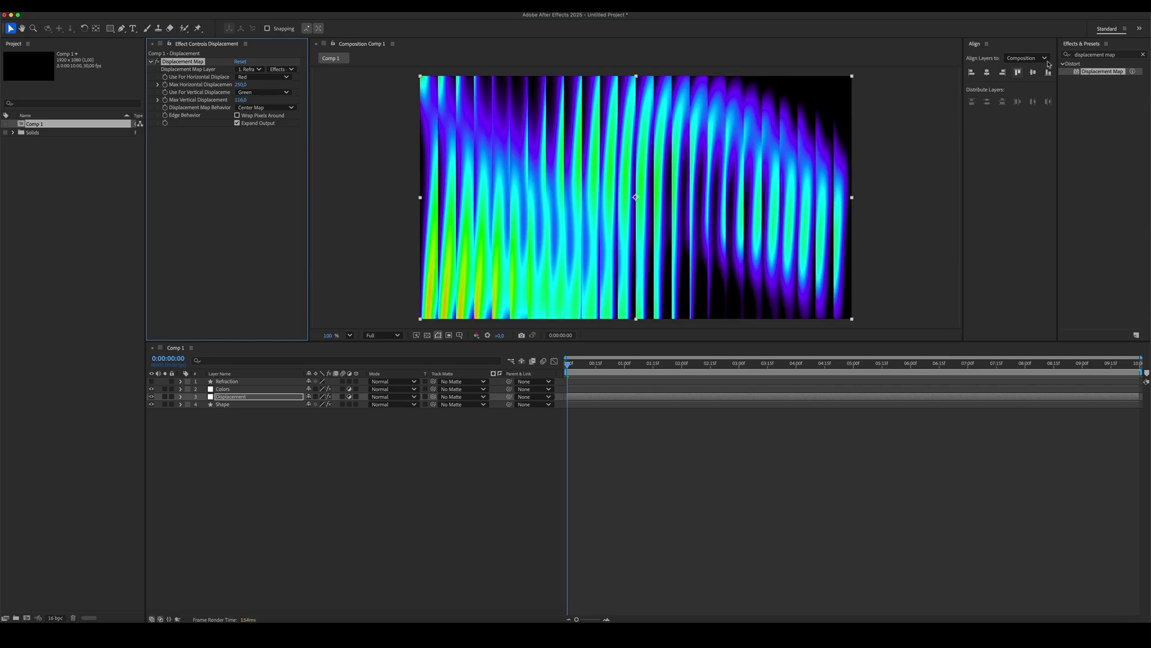
click(1109, 55)
- Add a Gaussian Blur of 100 to Displacement, ordered above Displacement Map
text(gaussian)
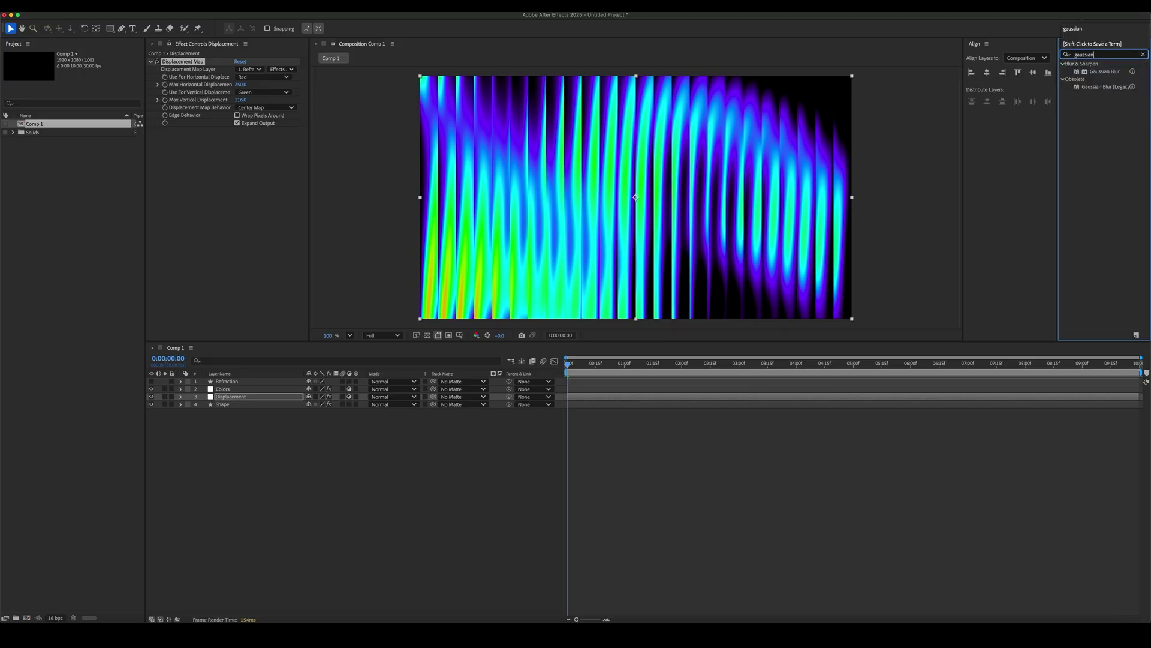
drag(1104, 71, 509, 231)
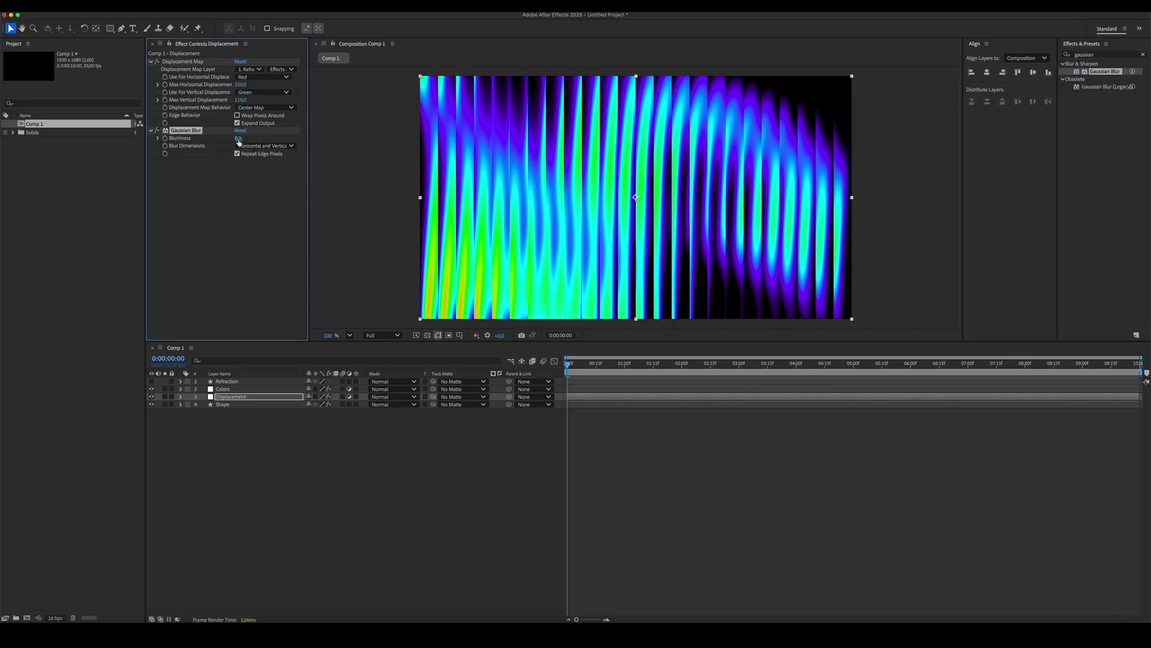
click(239, 138)
text(100)
click(264, 223)
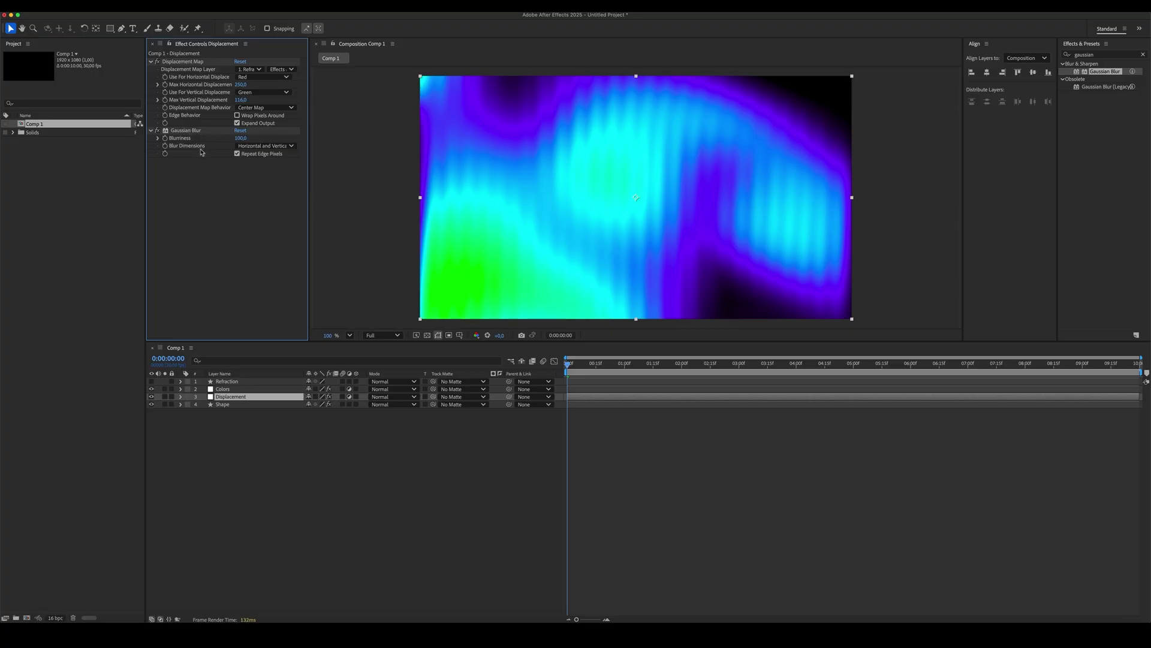
drag(186, 131, 190, 61)
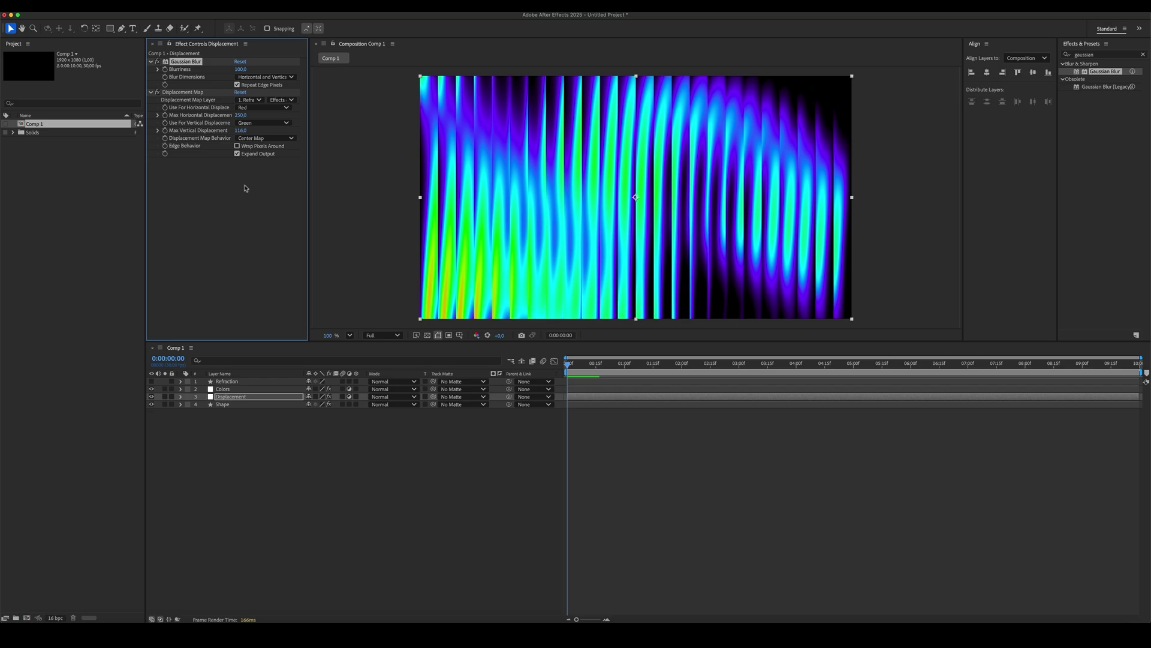
- Duplicate the Refraction layer, set the copy to Screen mode and make it visible
click(262, 478)
click(242, 382)
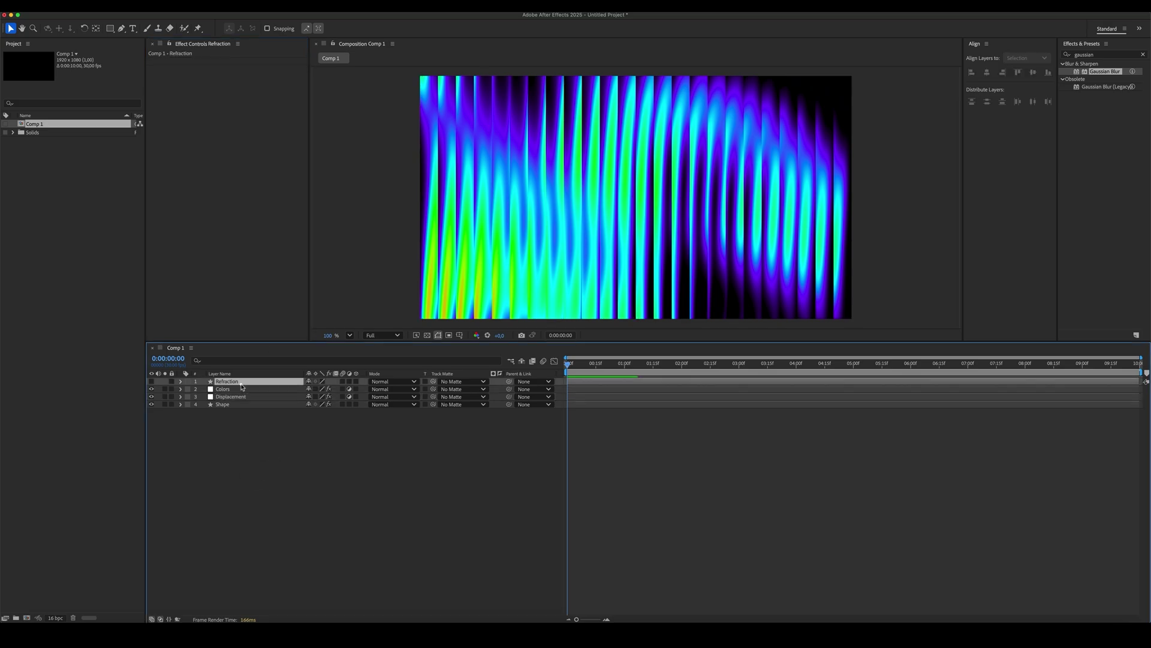
key(ctrl+d)
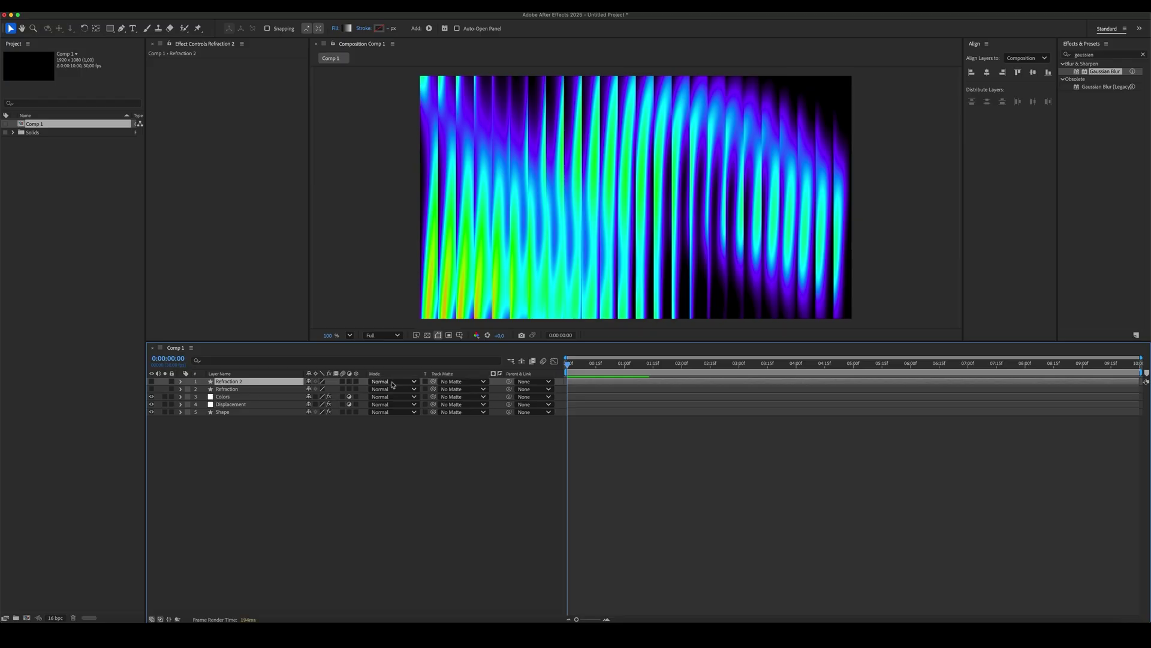
click(393, 387)
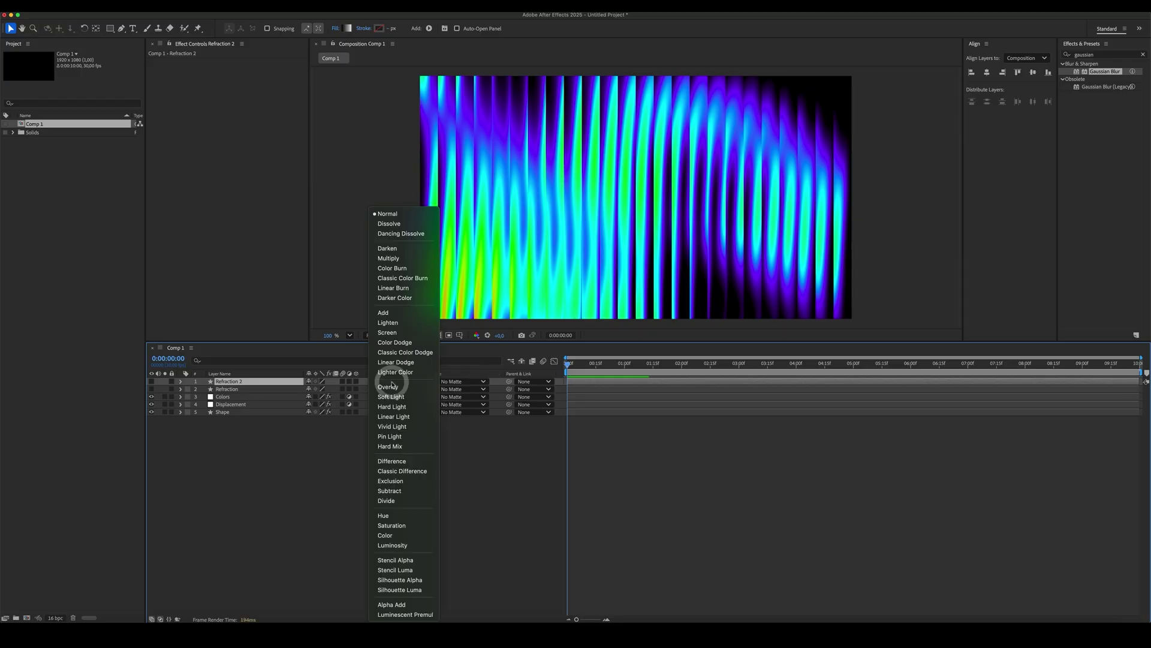
click(396, 332)
click(319, 497)
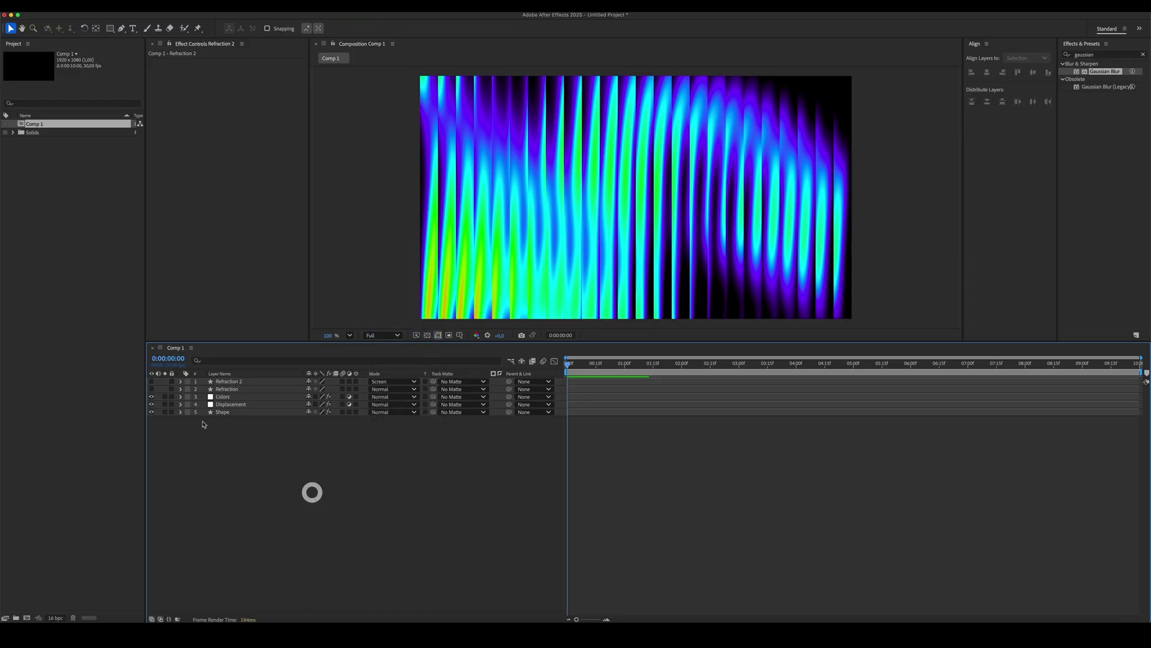
click(151, 382)
- Rename the copy to Highlight and set its opacity to 25%
click(235, 384)
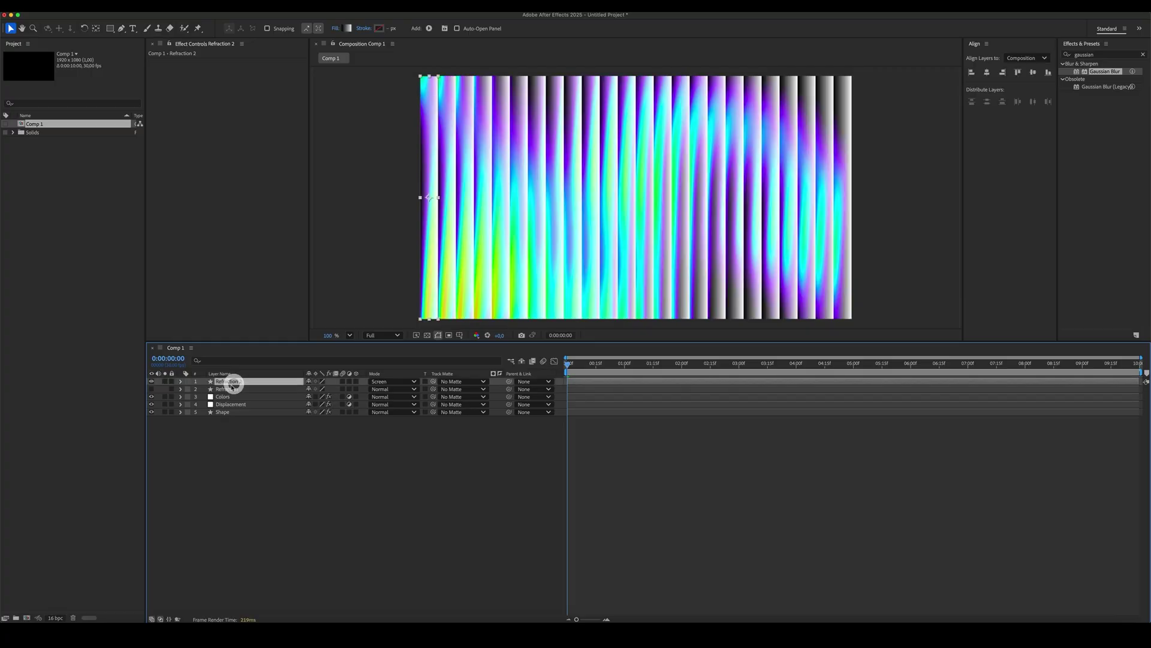
key(Return)
text(Highlight)
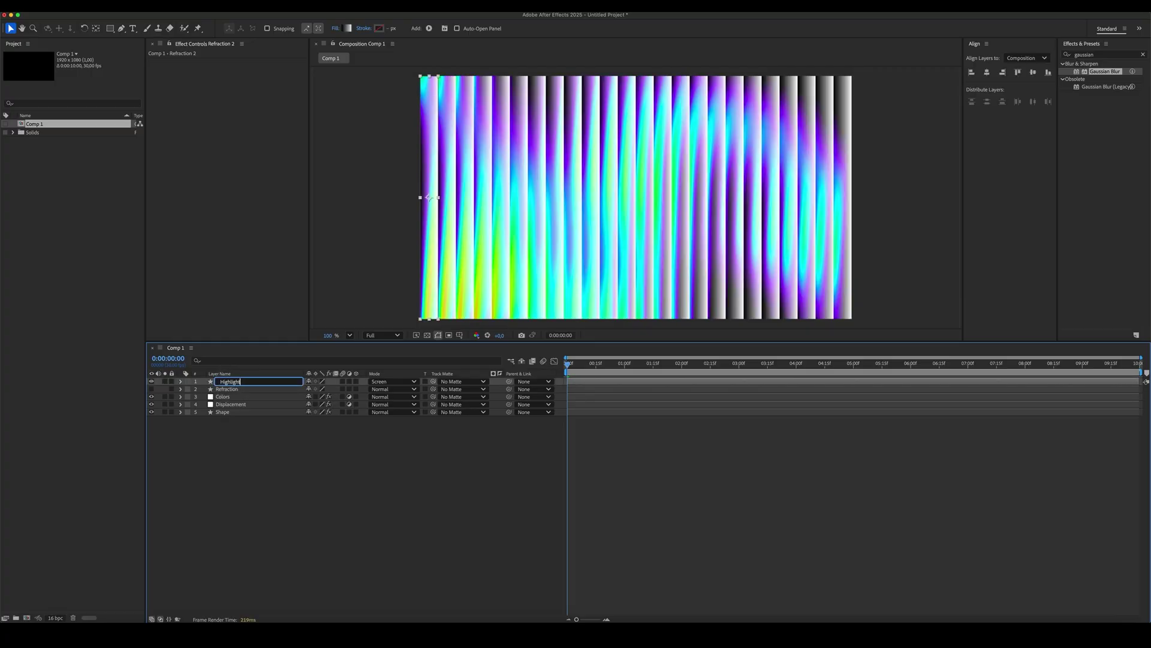
key(Return)
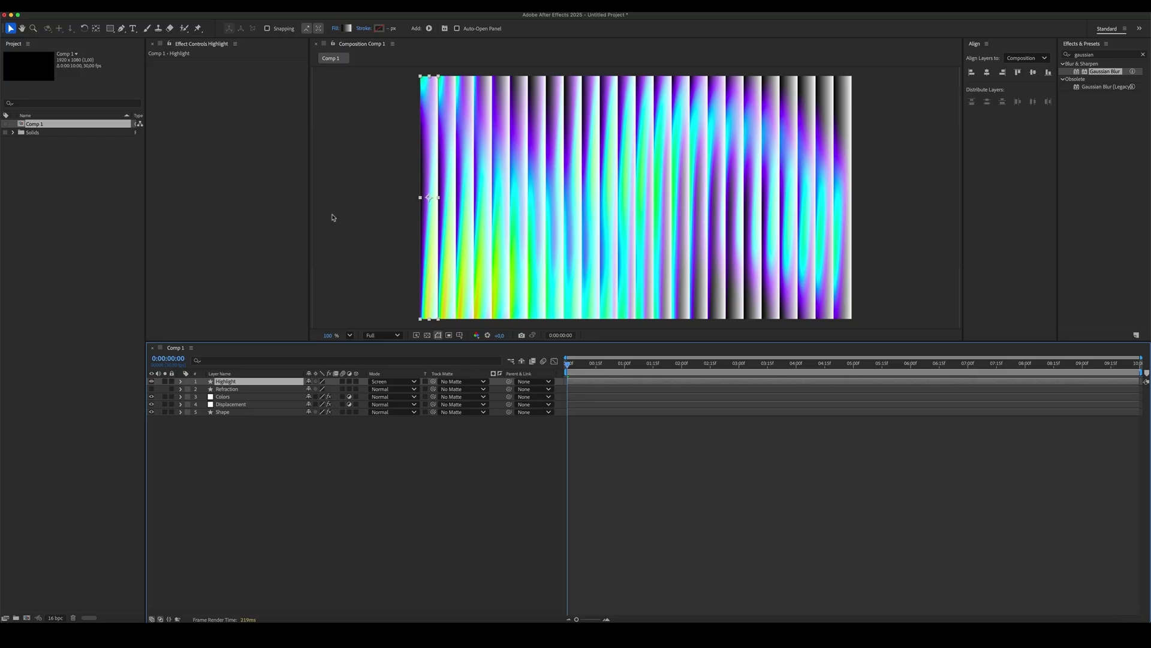
key(t)
click(311, 389)
text(25)
key(Return)
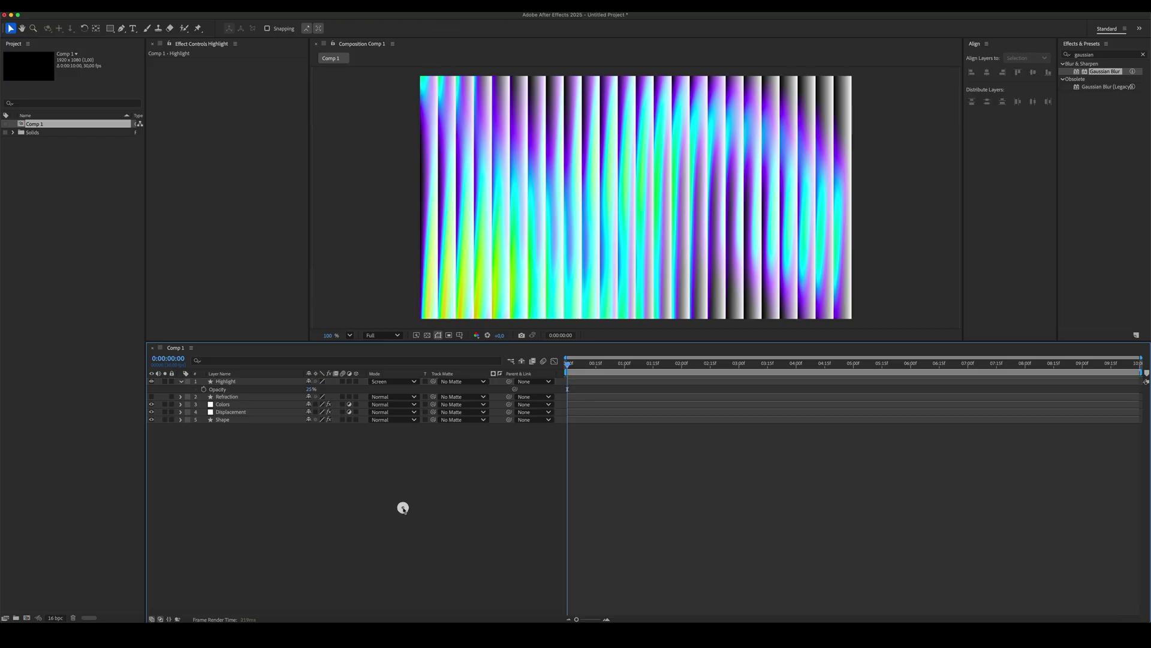
- Shift the Highlight fill gradient's midpoint to about 86% in the Gradient Editor
click(225, 382)
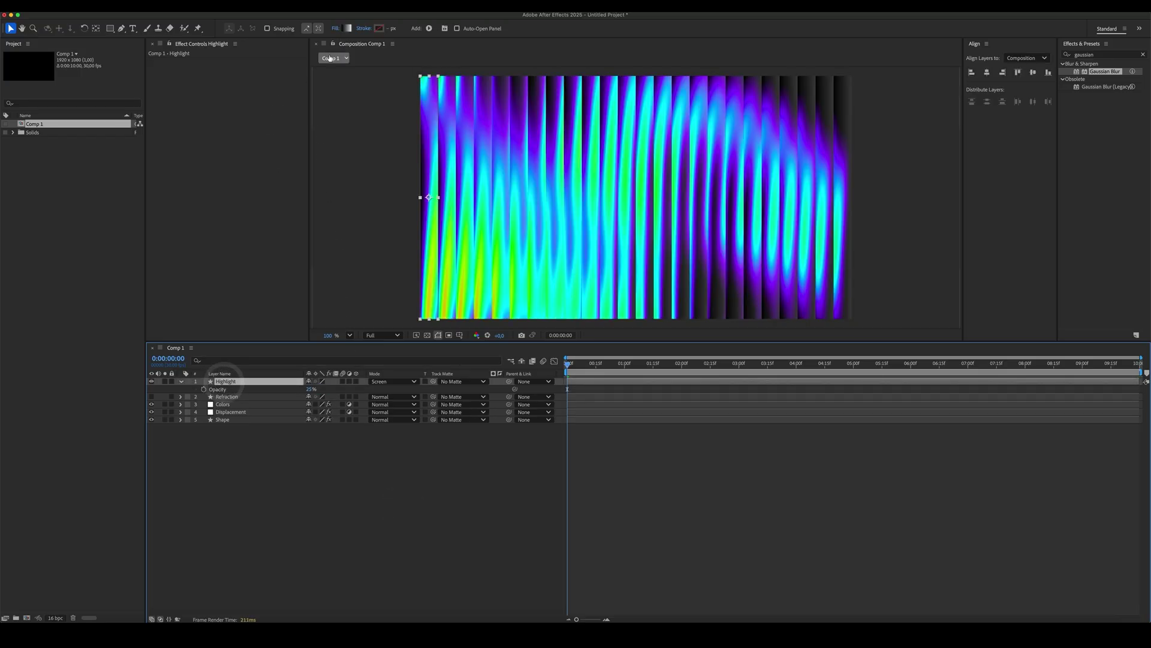
click(346, 28)
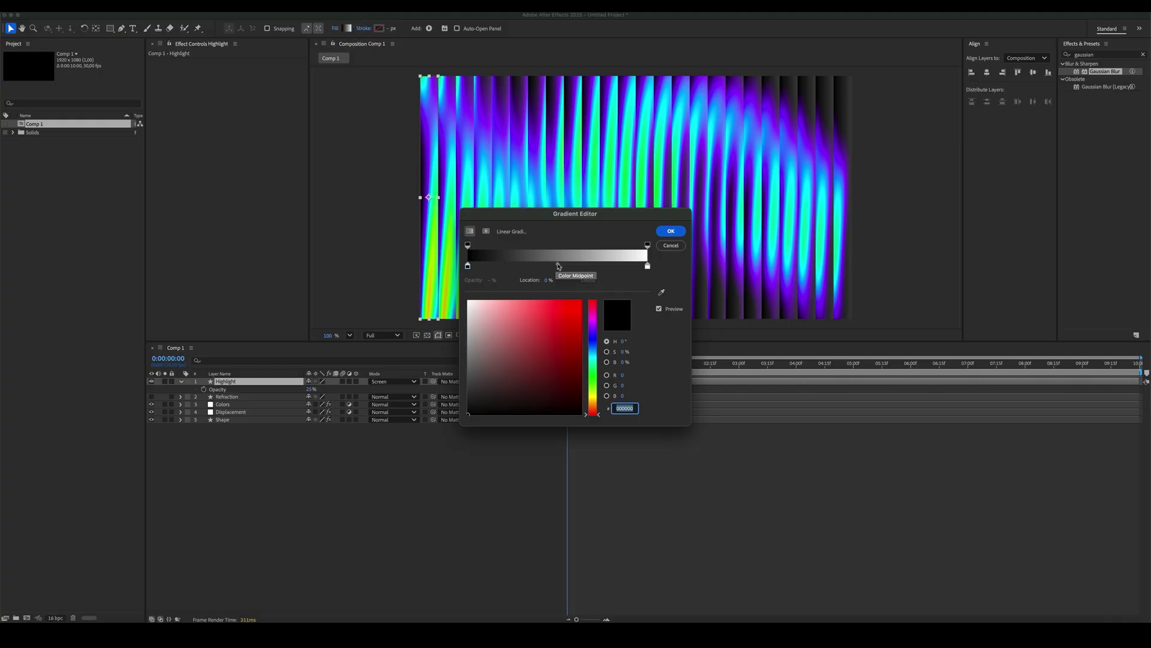
drag(558, 264, 633, 267)
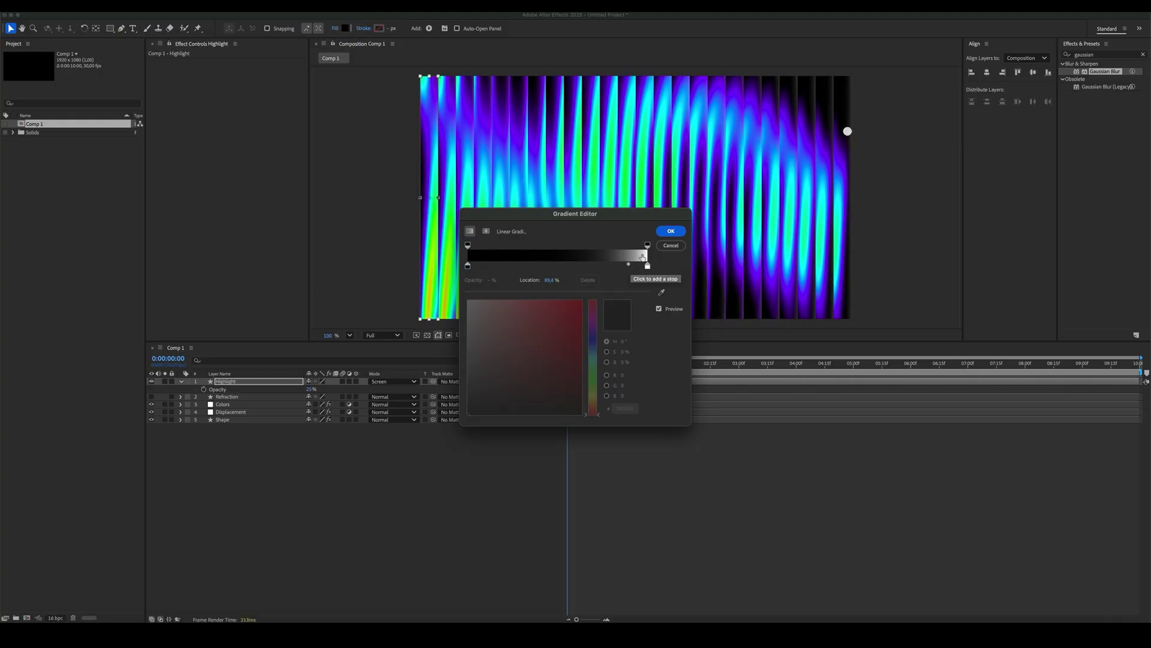
click(670, 231)
- Zoom in to inspect the stripes, then zoom out and re-centre the composition
scroll(871, 159, up, 2)
scroll(753, 246, up, 1)
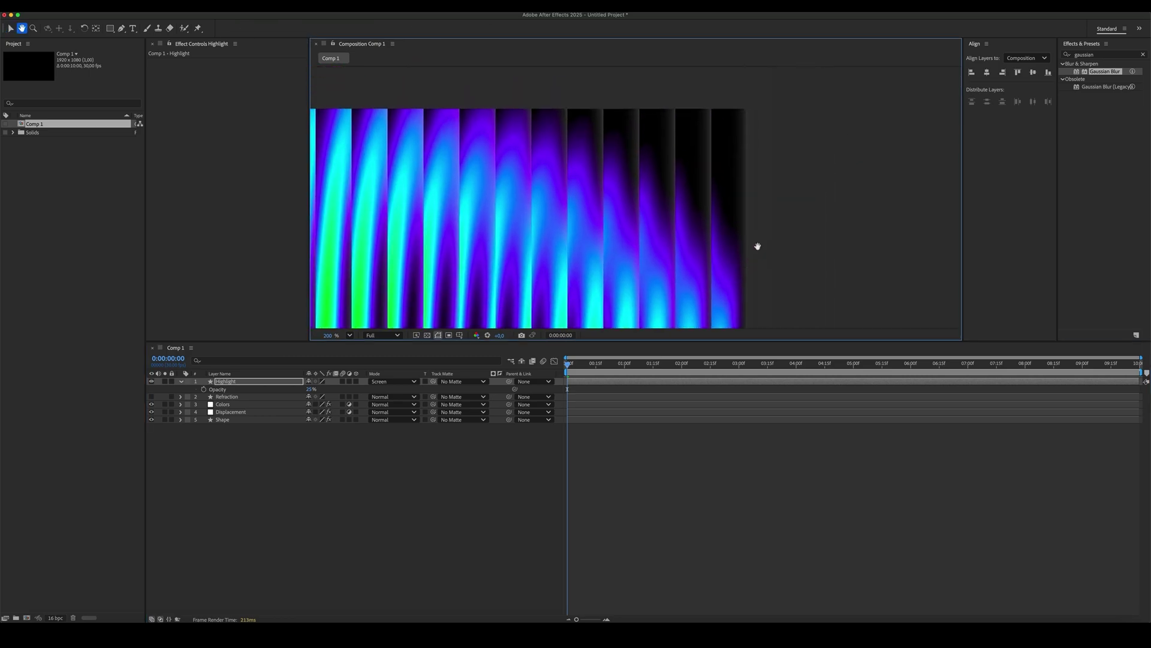
scroll(718, 164, up, 2)
drag(713, 182, 710, 196)
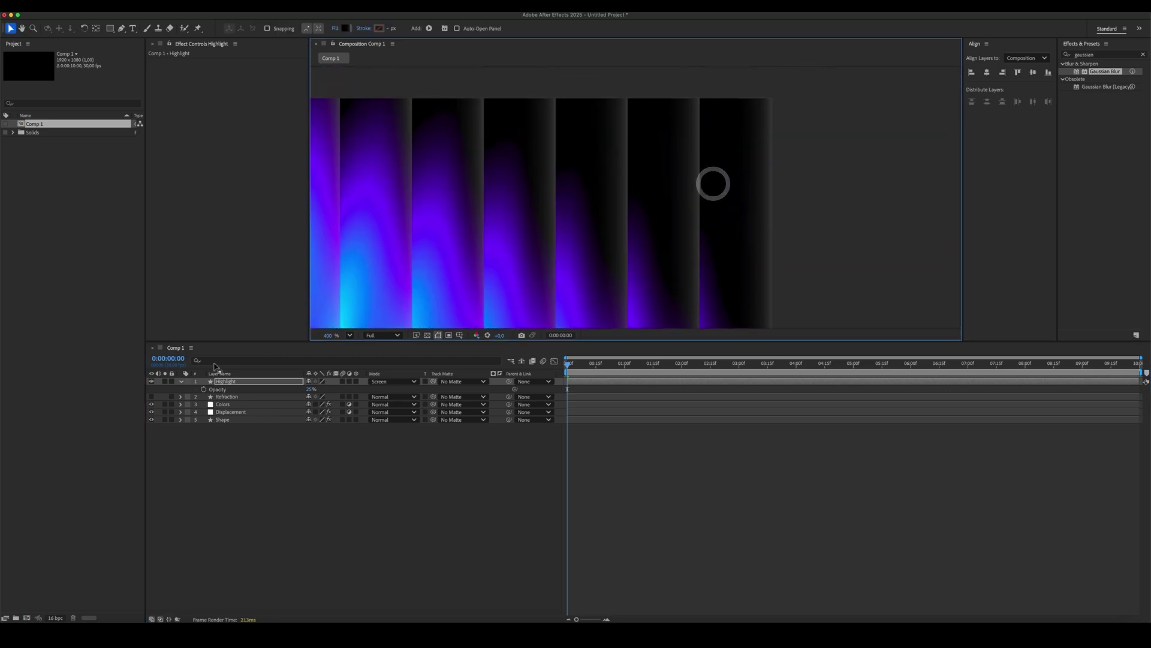
click(152, 381)
scroll(548, 184, down, 2)
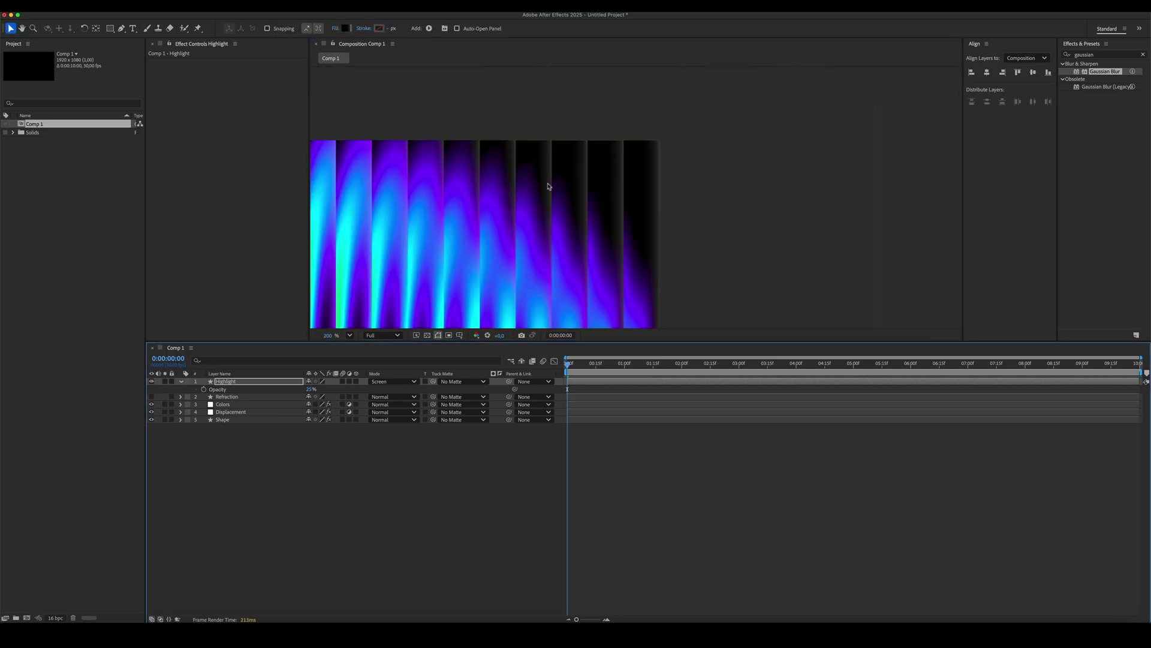
scroll(547, 184, down, 1)
scroll(663, 184, down, 1)
drag(662, 184, 707, 175)
key(v)
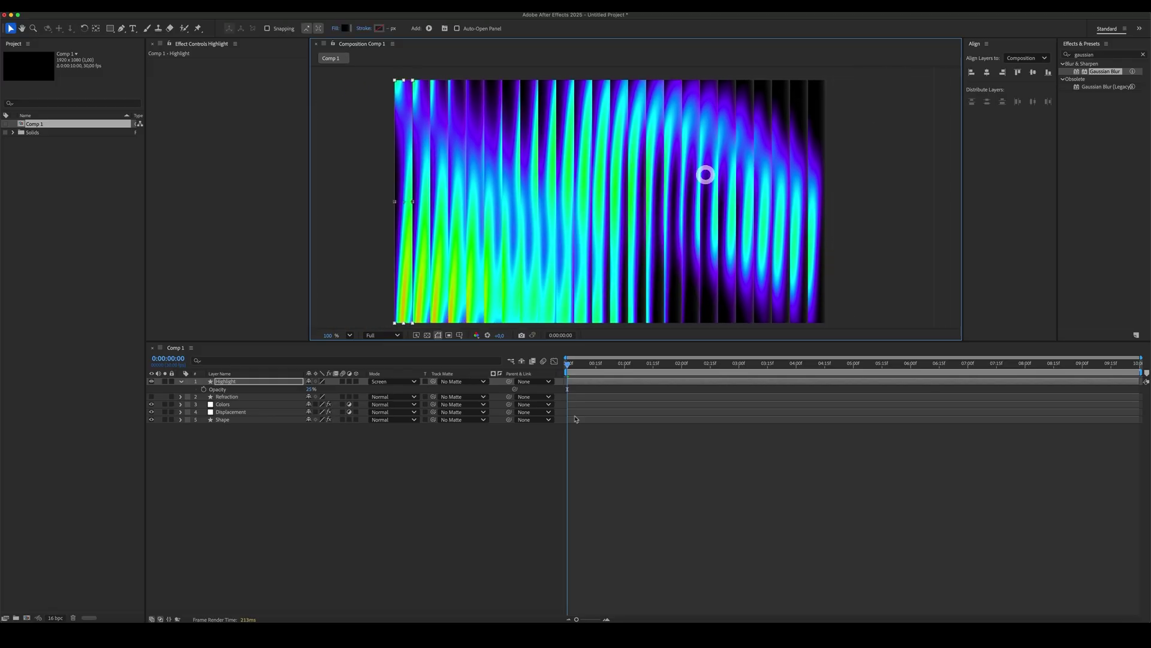
click(502, 488)
key(space)
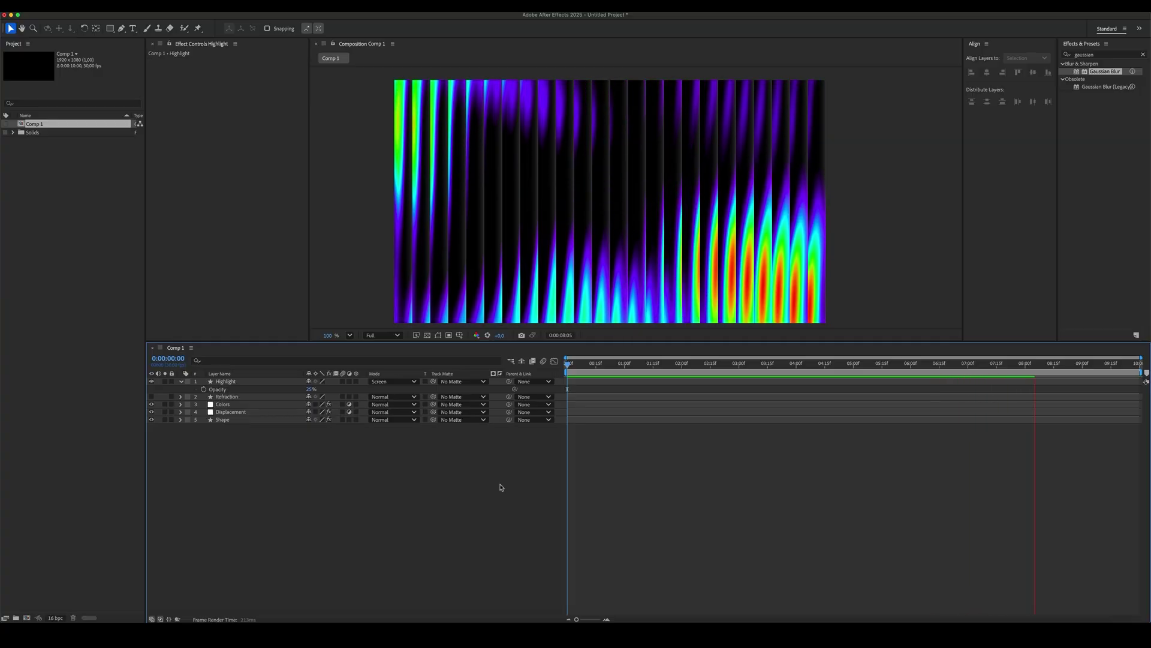
key(space)
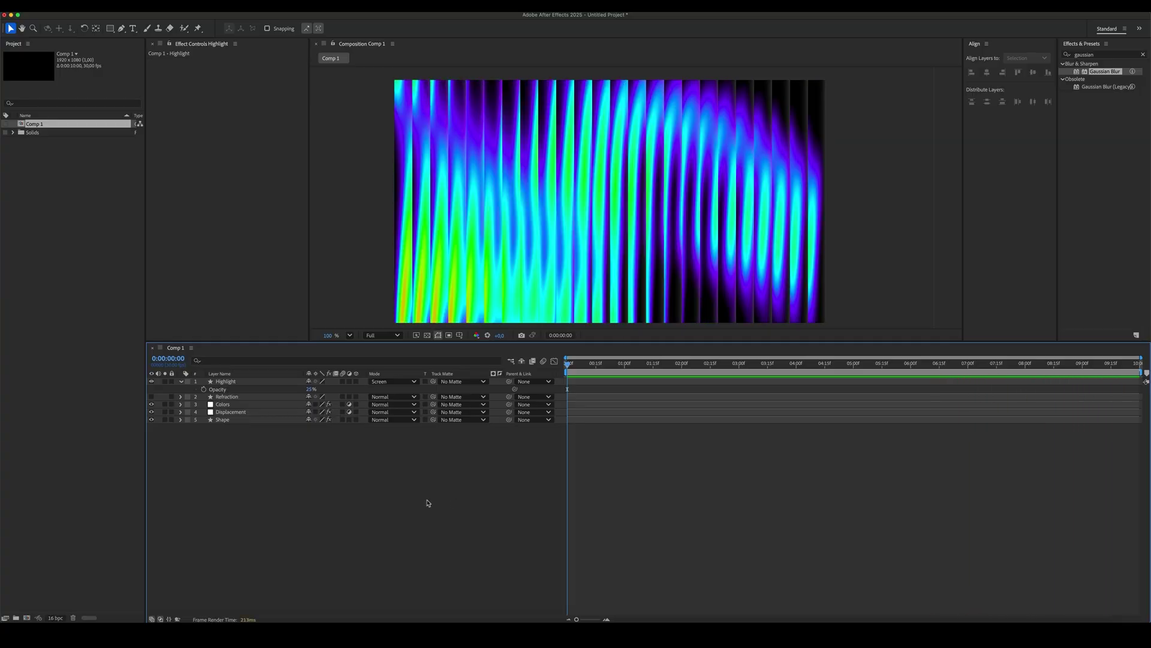
click(181, 382)
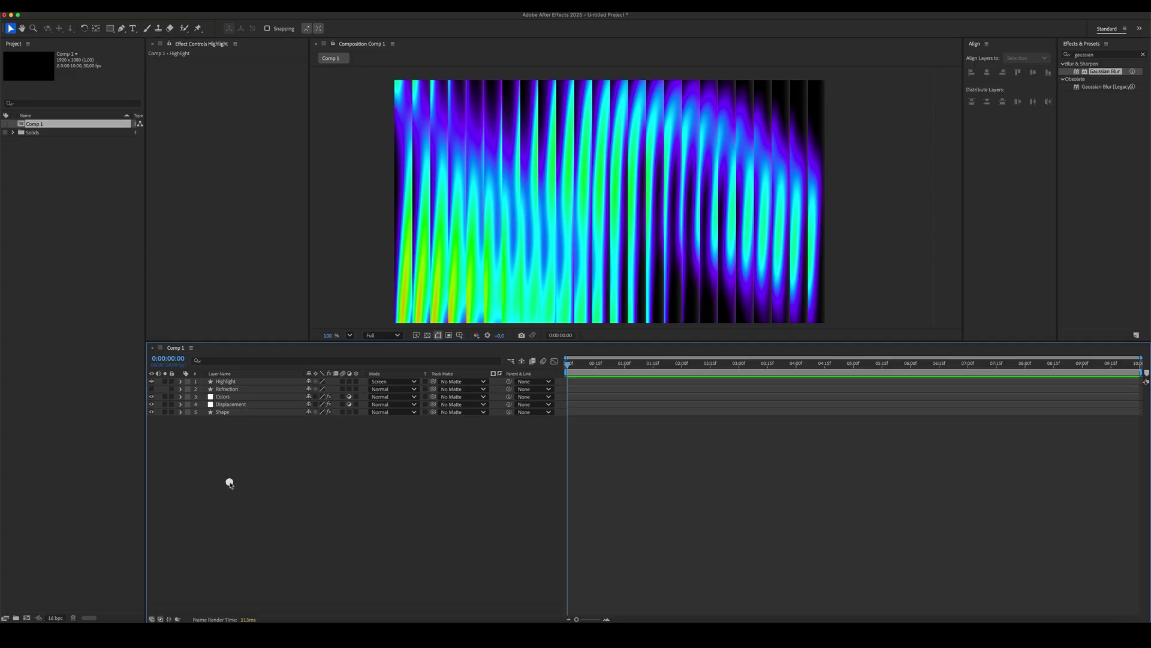
- Enable Cycle Evolution in the Shape layer's Fractal Noise Evolution Options
click(228, 412)
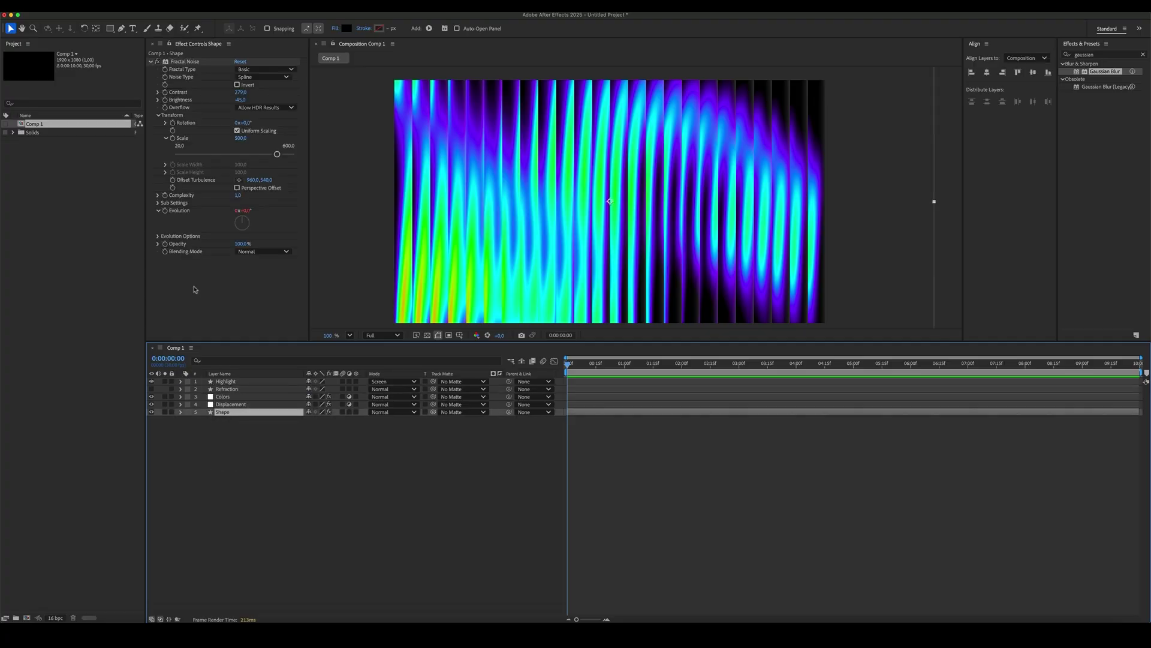
click(159, 237)
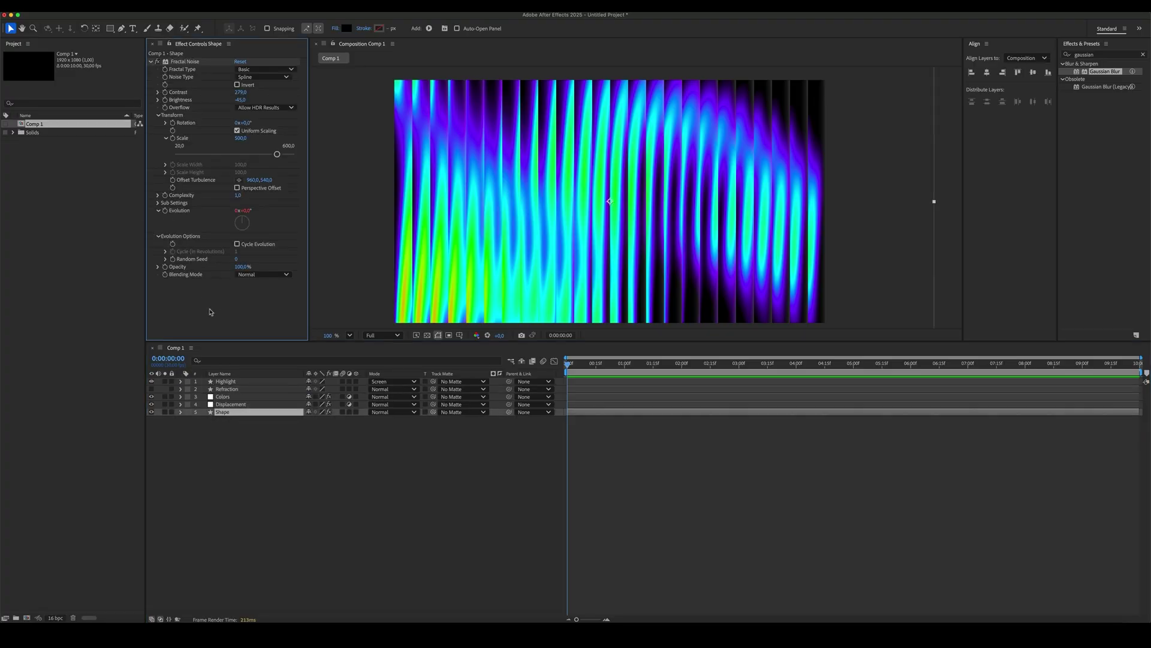
click(166, 252)
click(238, 244)
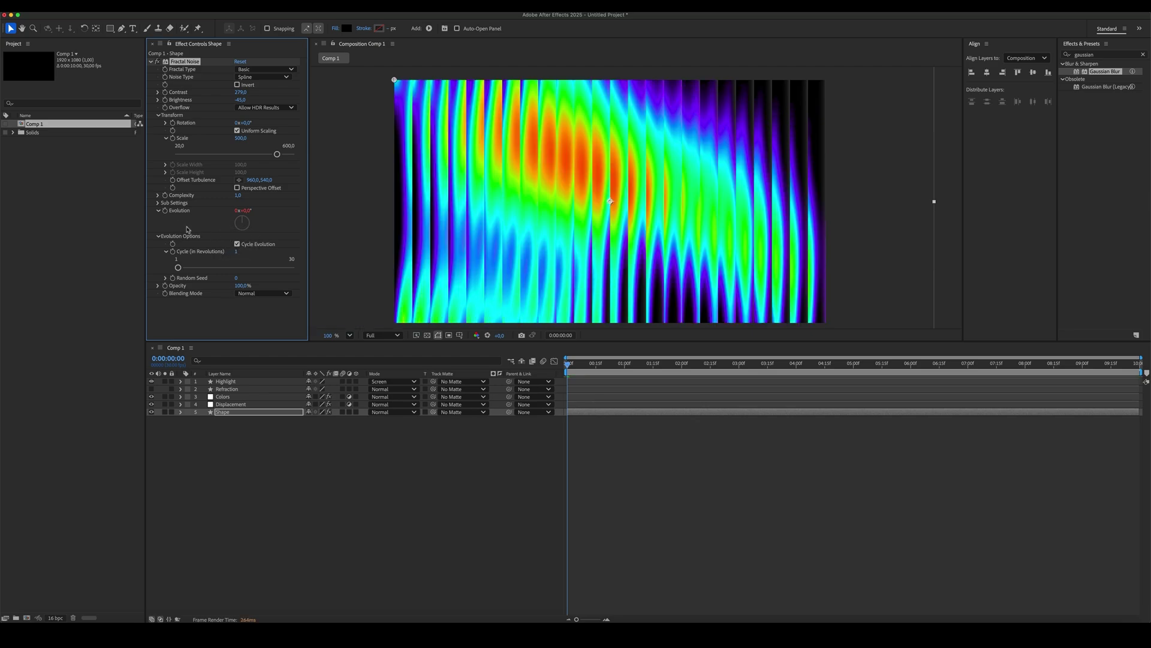
- Keyframe Evolution so it reaches one full revolution at five seconds
click(166, 211)
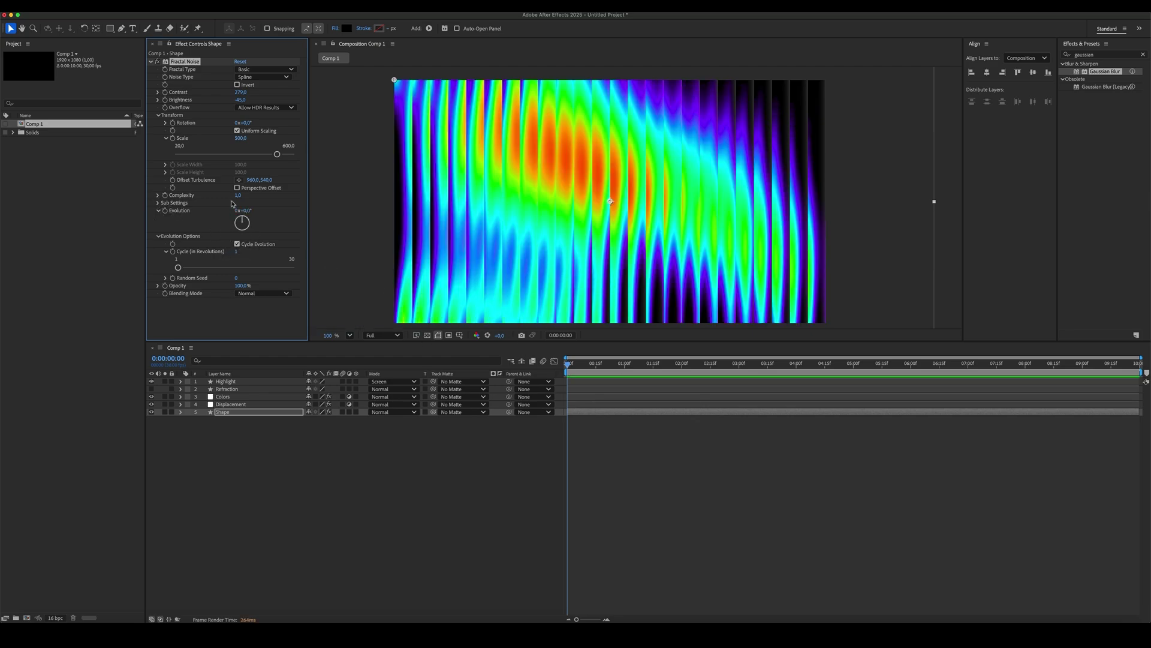
click(166, 212)
drag(812, 364, 854, 372)
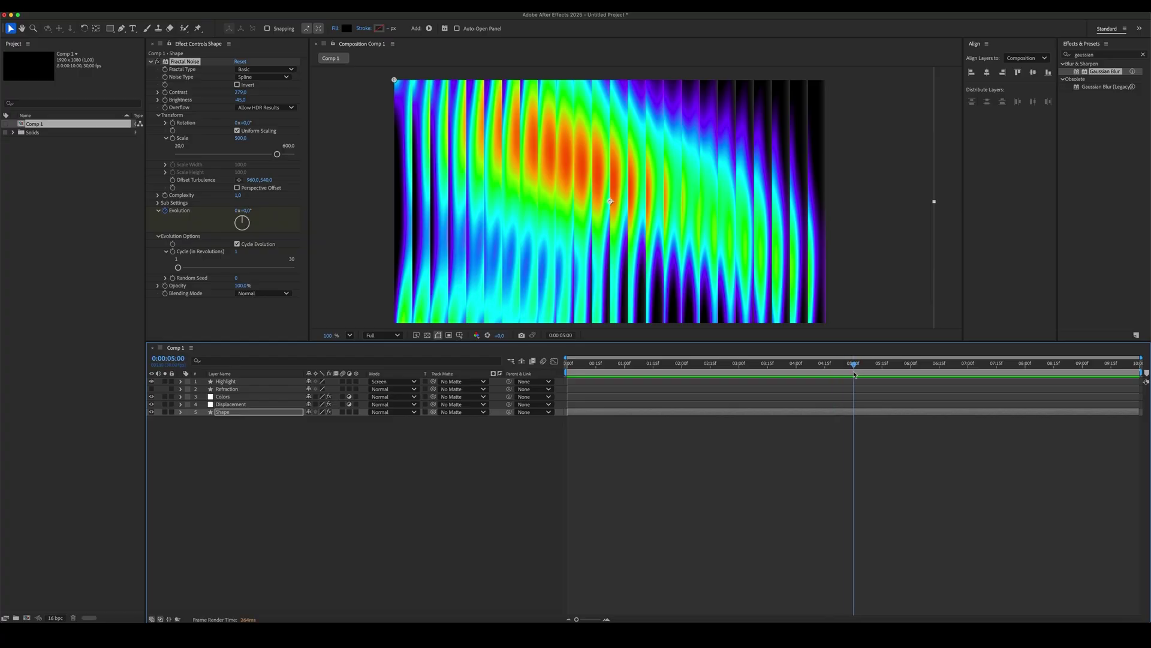
click(240, 210)
text(1)
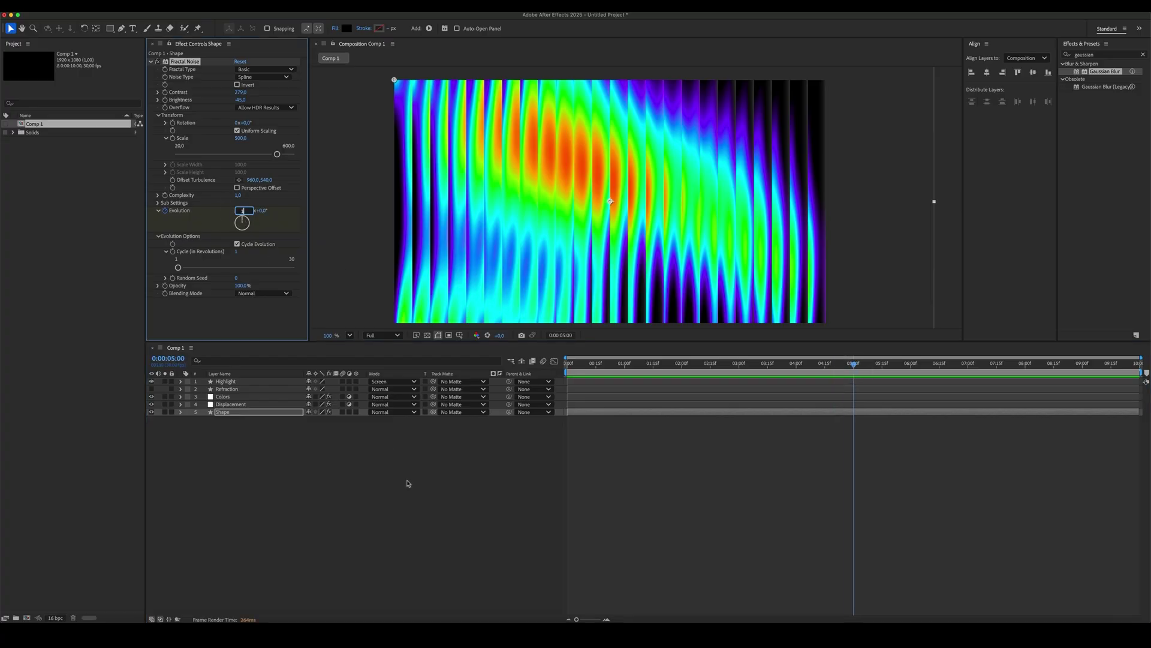
click(406, 480)
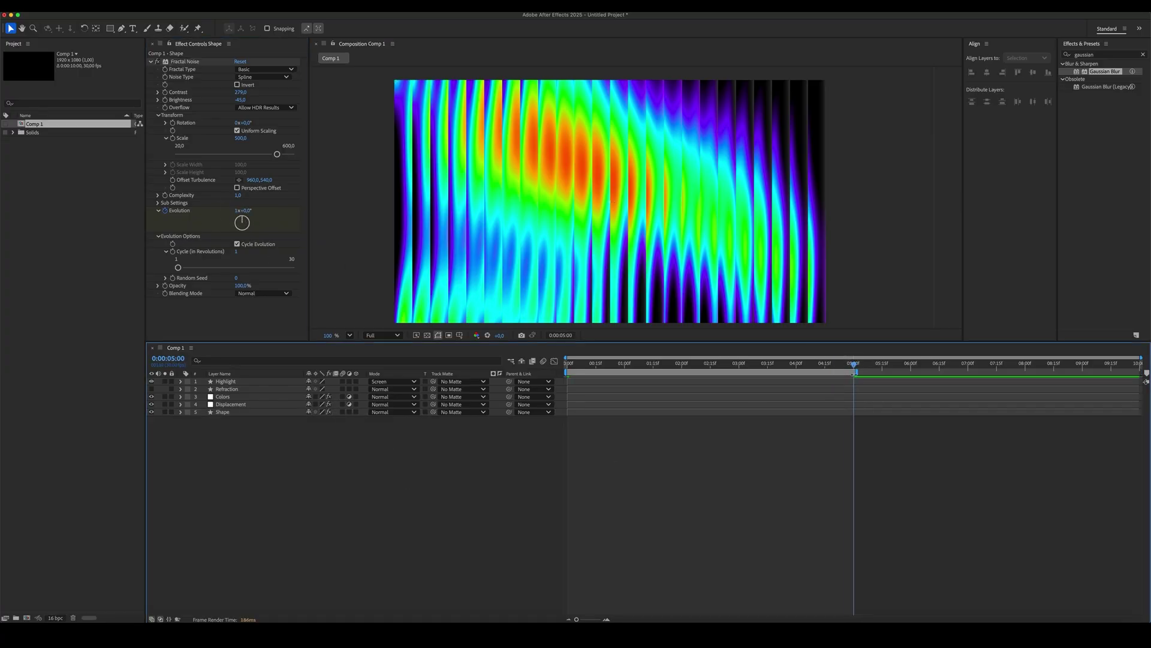